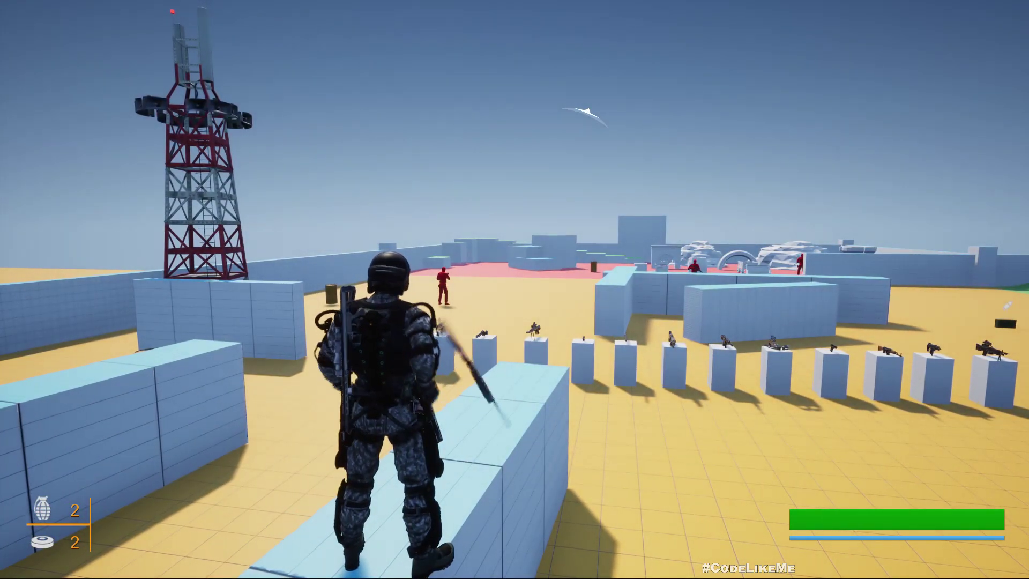
# Play-test the soldier character by firing the AK rifle at the distant enemy and barrel, and reload
pyautogui.click(516, 288)
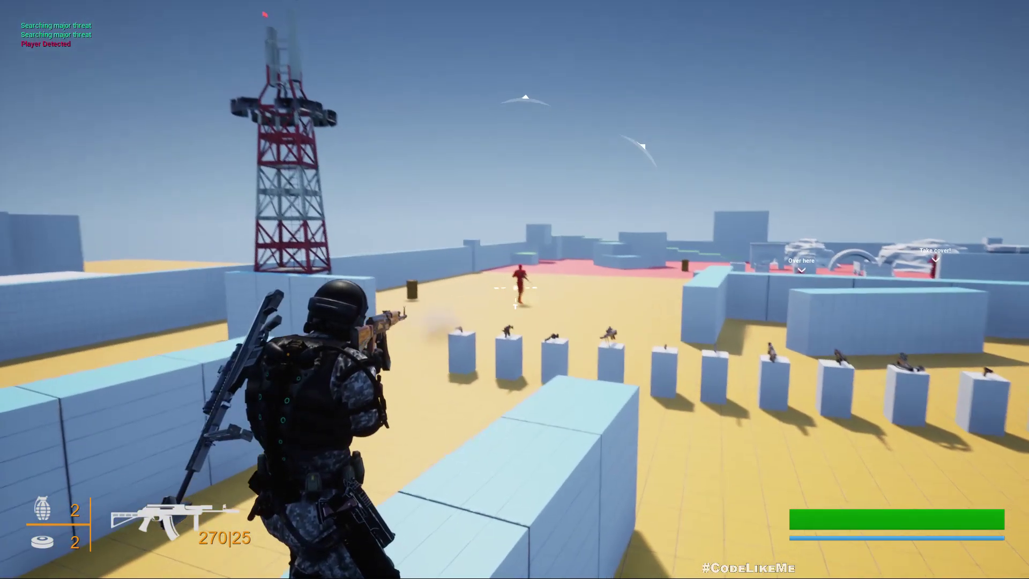
pyautogui.click(515, 288)
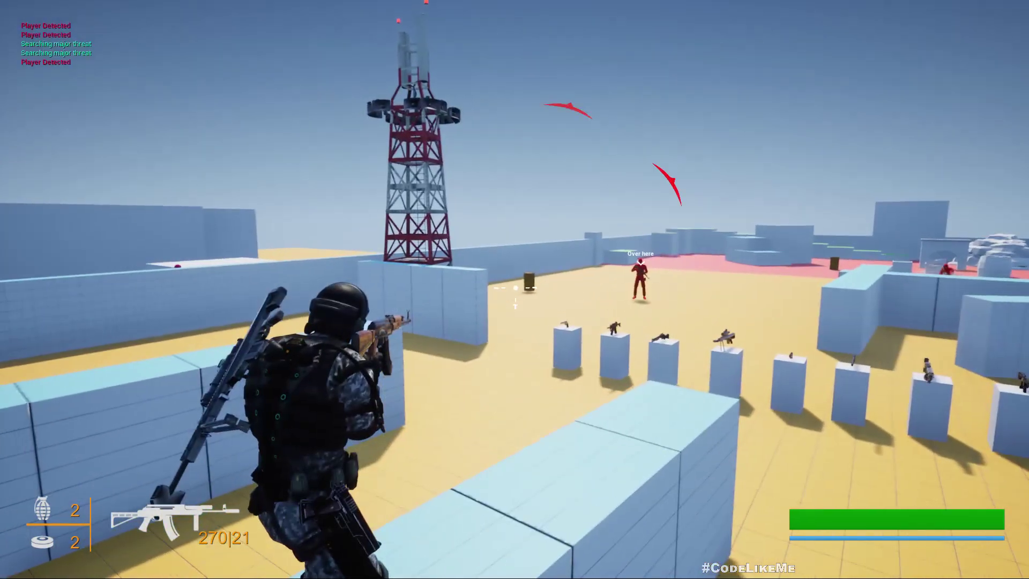
pyautogui.click(515, 288)
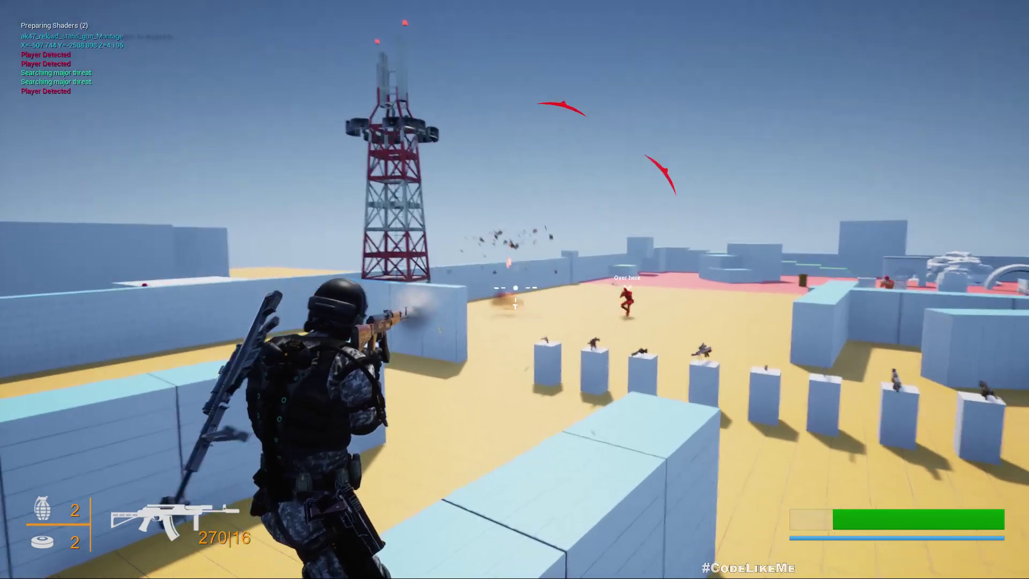
pyautogui.press('r')
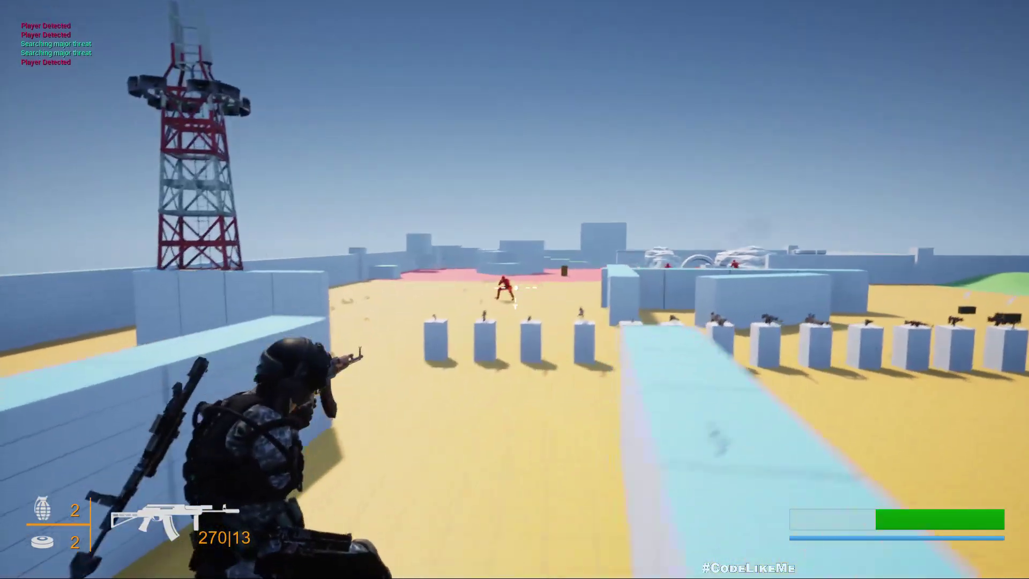
# Run the soldier off the wall and around the blocks to test the movement animations
pyautogui.press('w')
pyautogui.press('s')
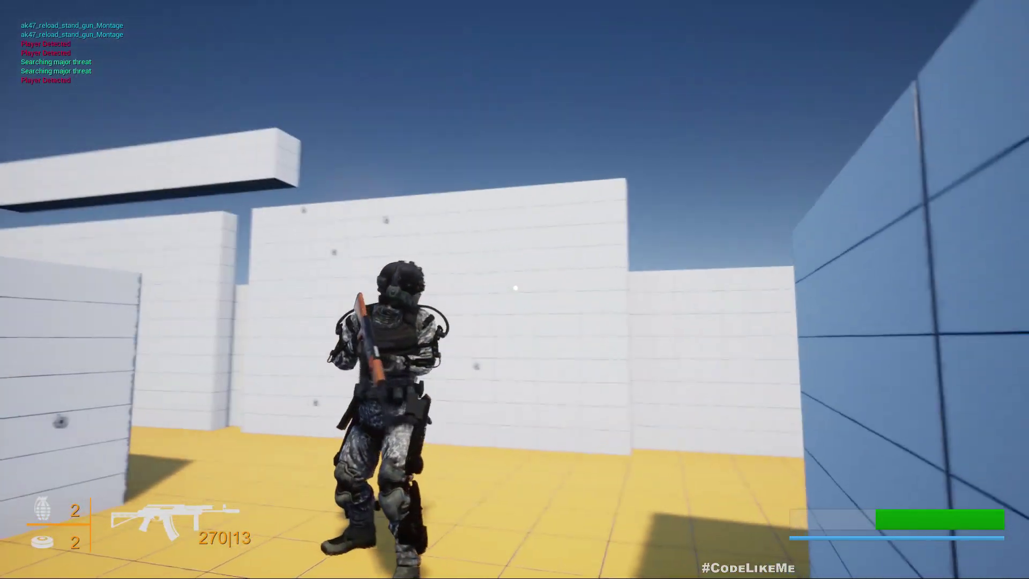
pyautogui.press('w')
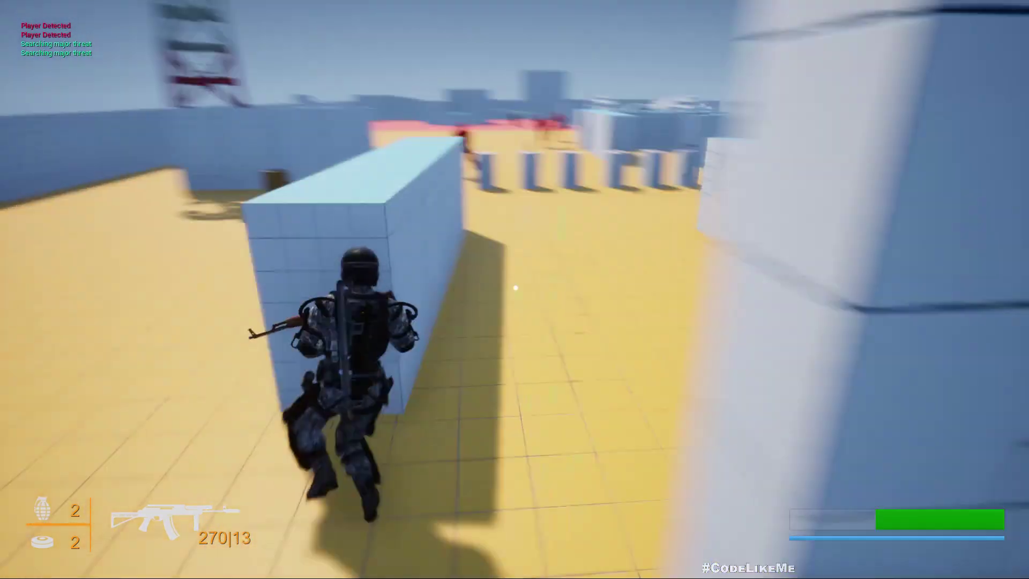
pyautogui.press('a')
pyautogui.press('a')
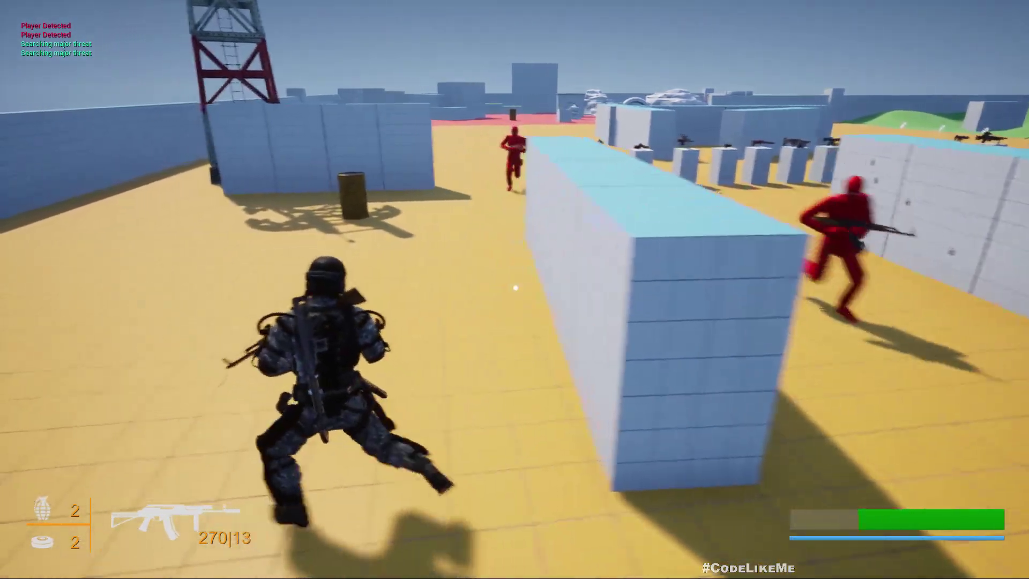
# Aim and fire at the approaching enemies with the soldier, and end the play session
pyautogui.rightClick(515, 287)
pyautogui.click(515, 287)
pyautogui.press('a')
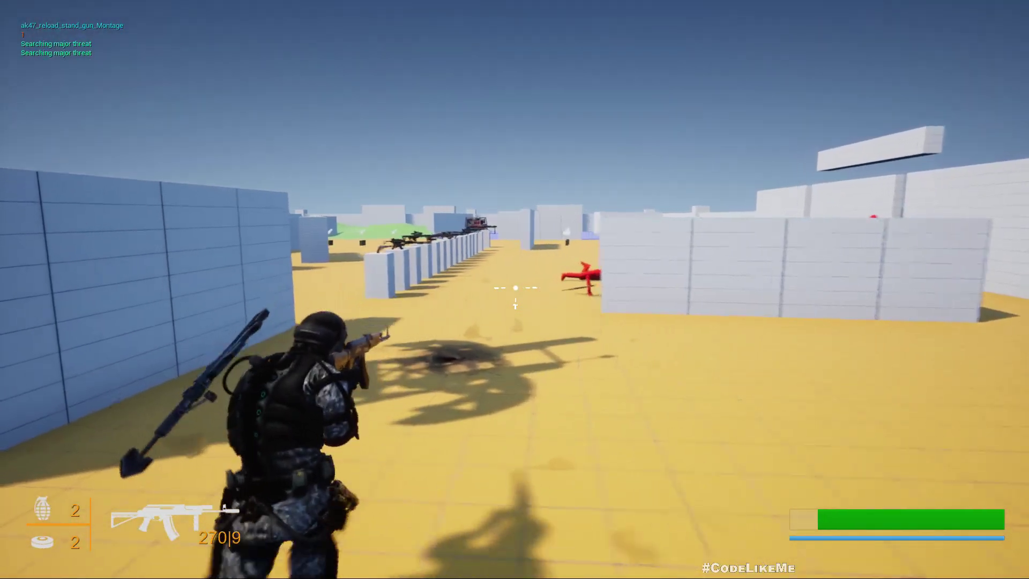
pyautogui.press('w')
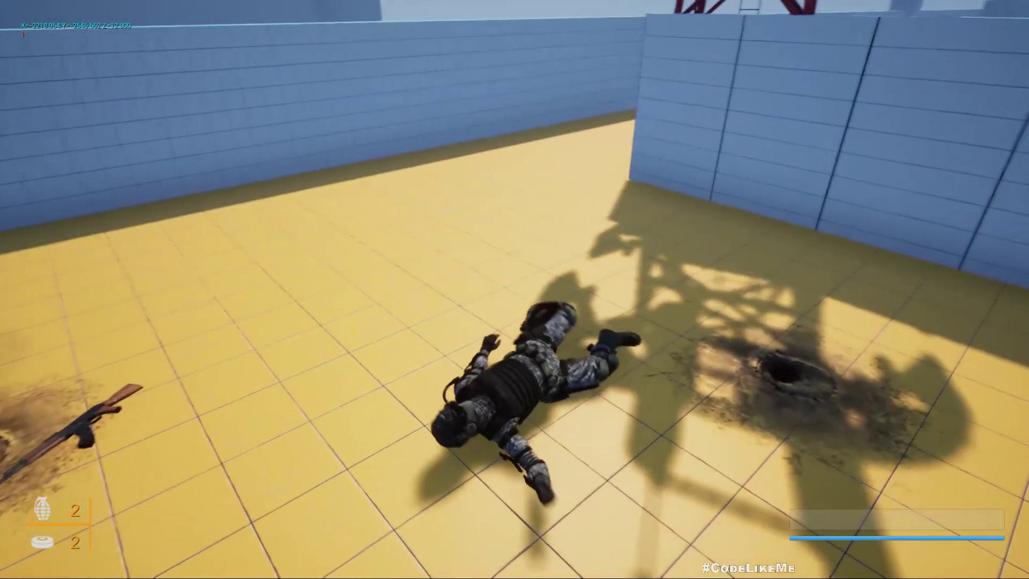
pyautogui.press('Escape')
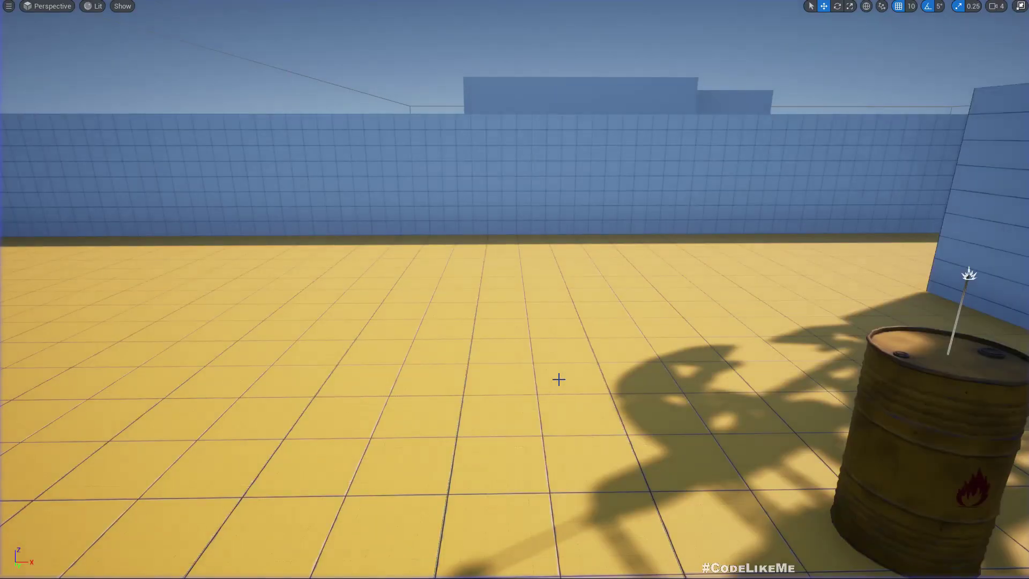
# Start a new play session and sprint the character past the barrels to climb onto the wall
pyautogui.hotkey('alt', 'p')
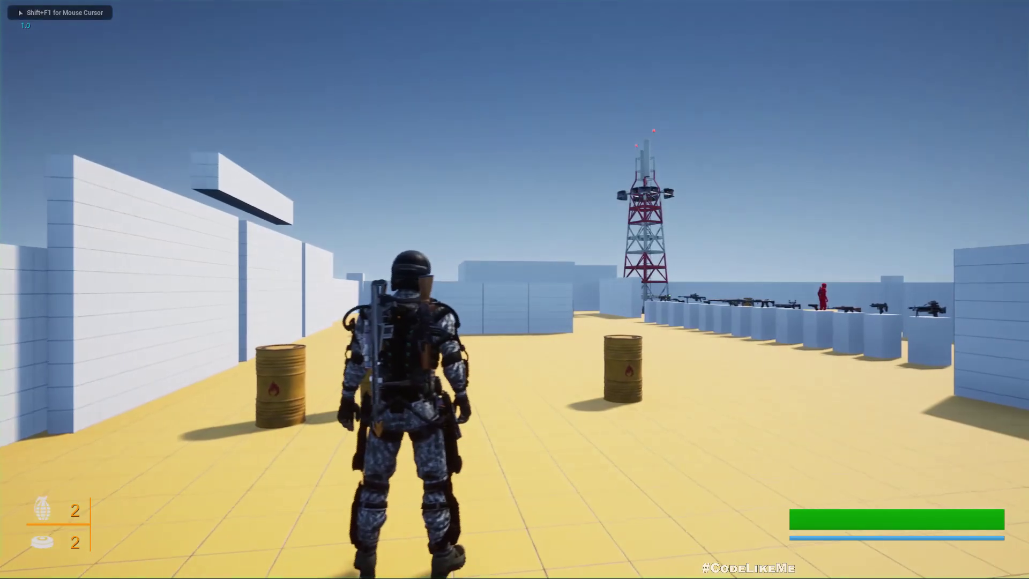
pyautogui.press('w')
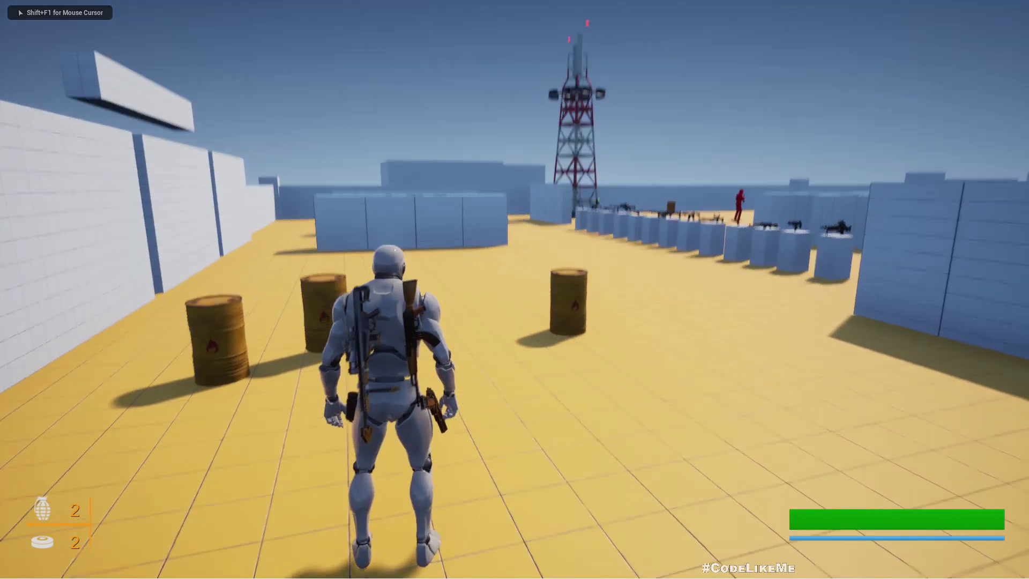
pyautogui.hotkey('shift', 'w')
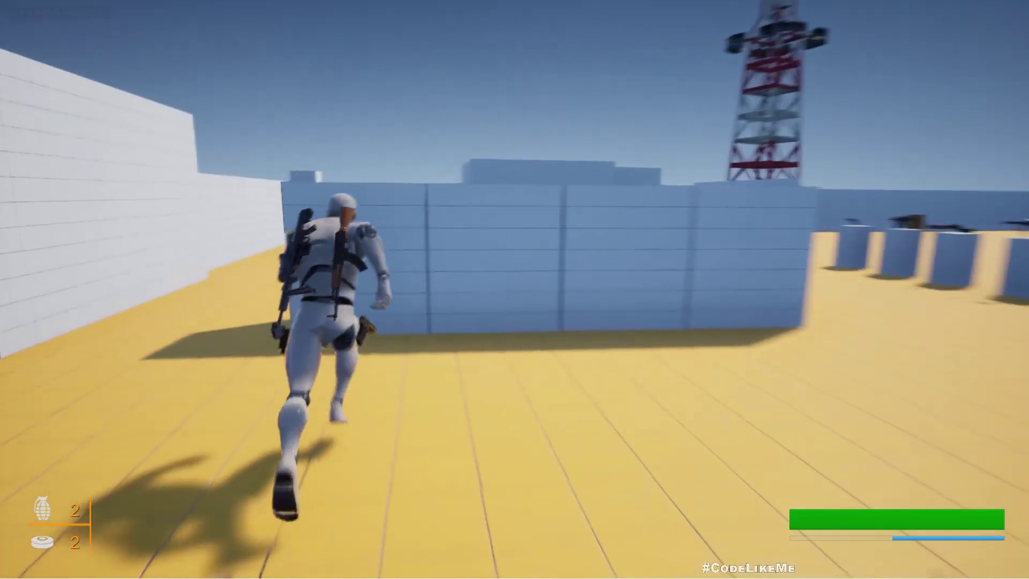
pyautogui.press('space')
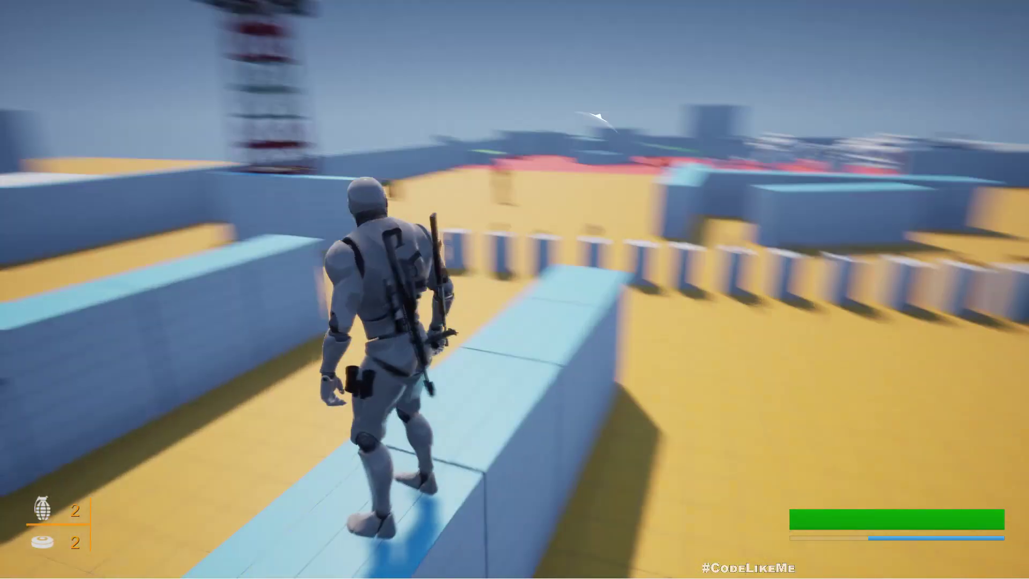
# Test equipping and aiming the rifle with the white mannequin character, and end the play session
pyautogui.press('w')
pyautogui.press('w')
pyautogui.press('1')
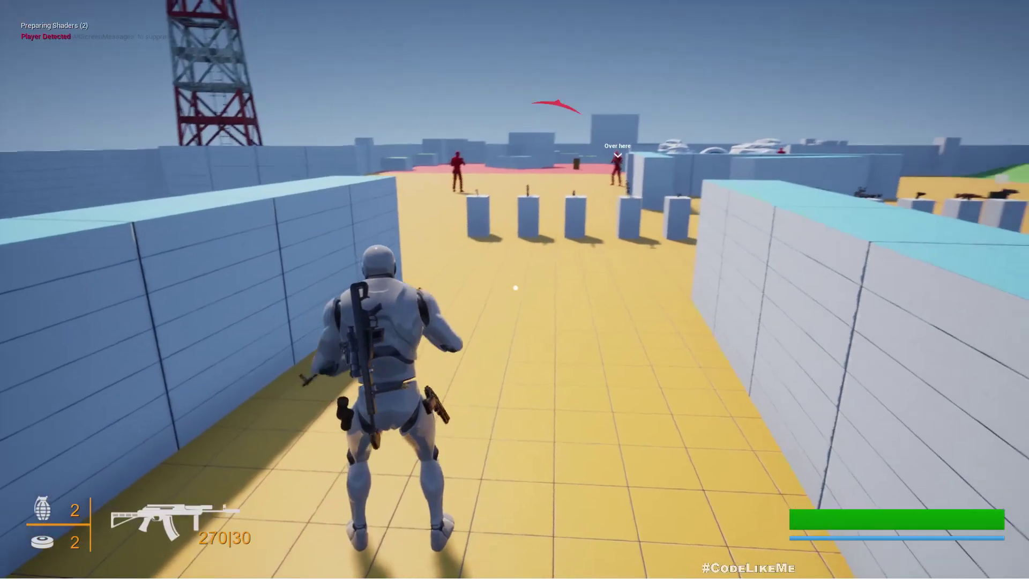
pyautogui.rightClick(514, 287)
pyautogui.press('w')
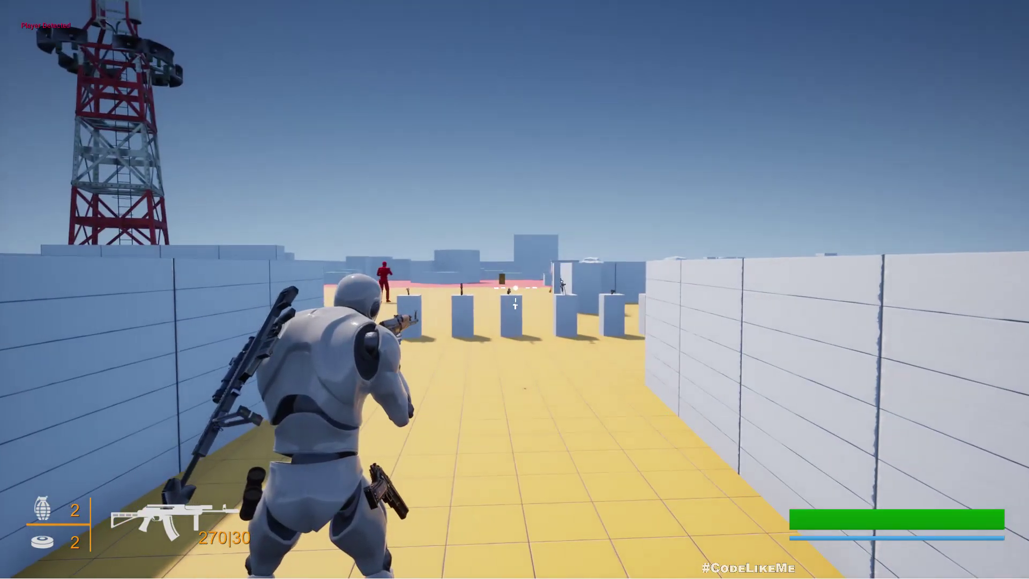
pyautogui.press('Escape')
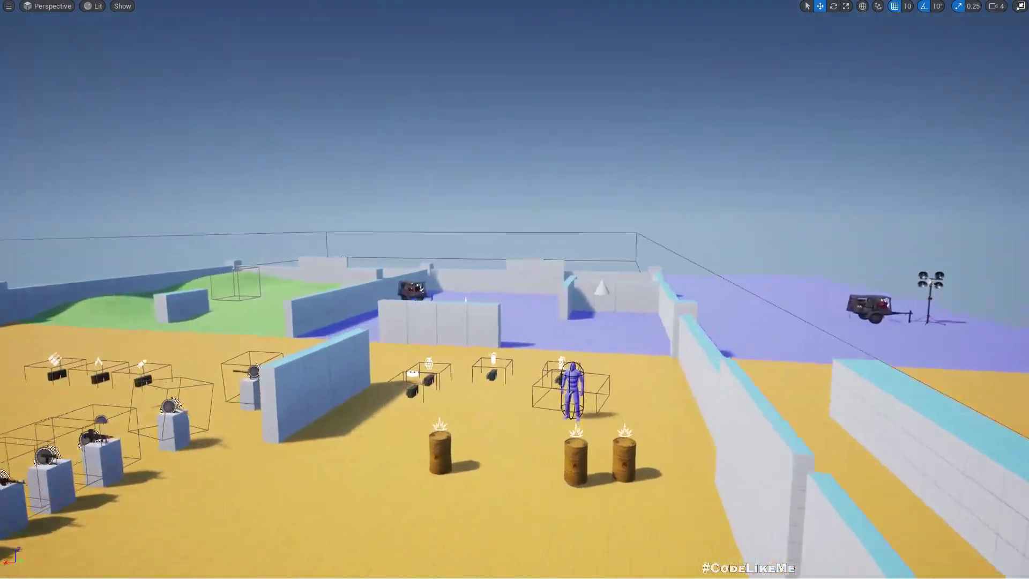
# Frame the blue player character in the level viewport and restore the full editor layout
pyautogui.press('w')
pyautogui.moveTo(520, 332); pyautogui.dragTo(279, 370, button='right')
pyautogui.press('d')
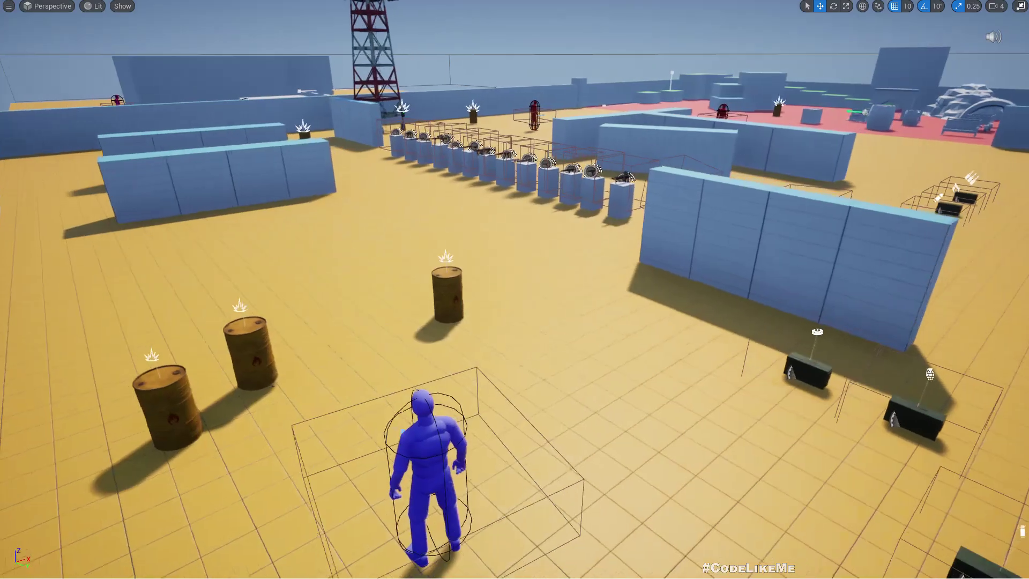
pyautogui.press('F11')
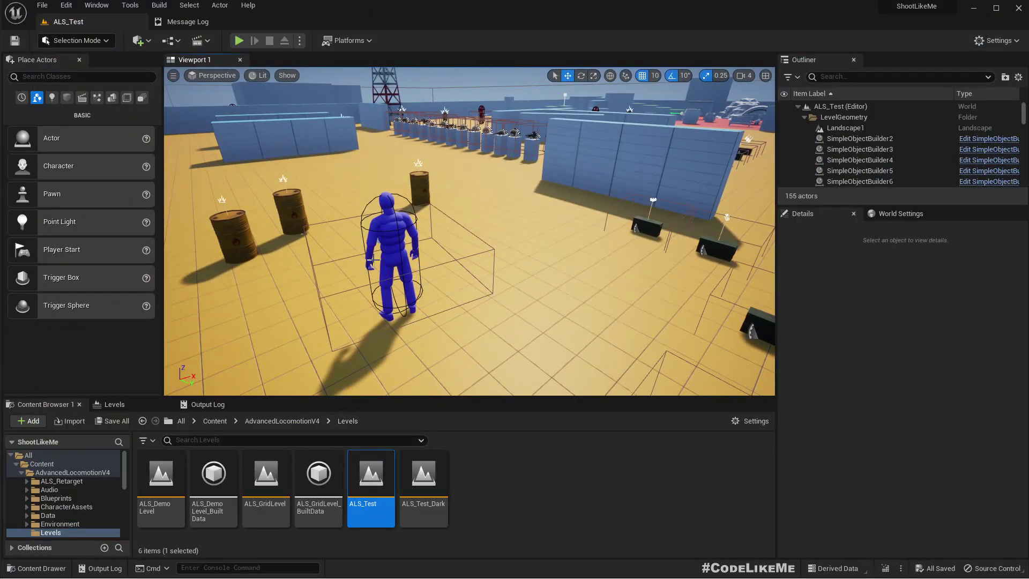
pyautogui.scroll(5, 399, 244)
pyautogui.scroll(-5, 397, 243)
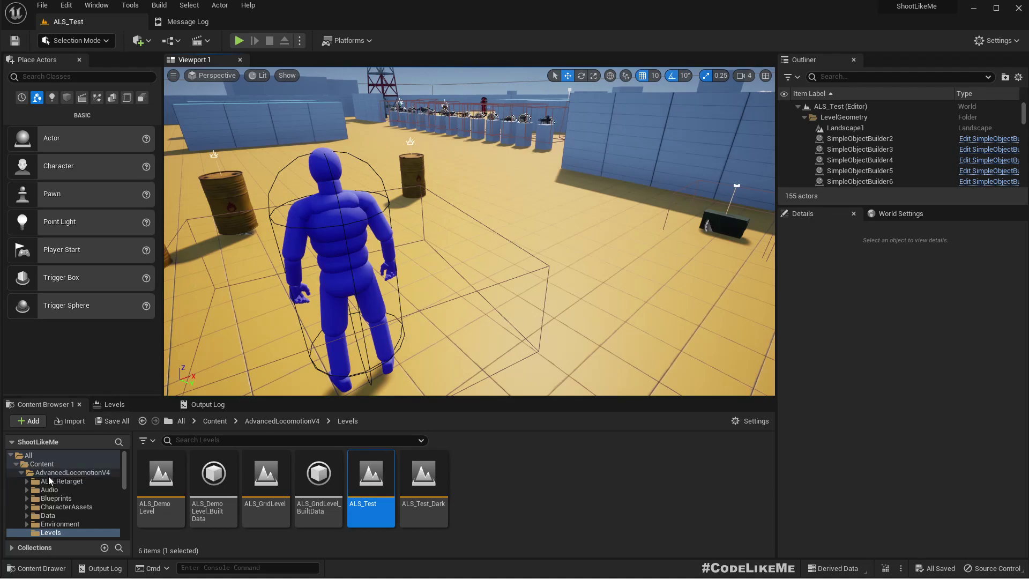
# Search the whole Content folder for "exo" and open the Exo skeletal mesh from Characters/Soldier/Exo
pyautogui.click(85, 463)
pyautogui.click(199, 439)
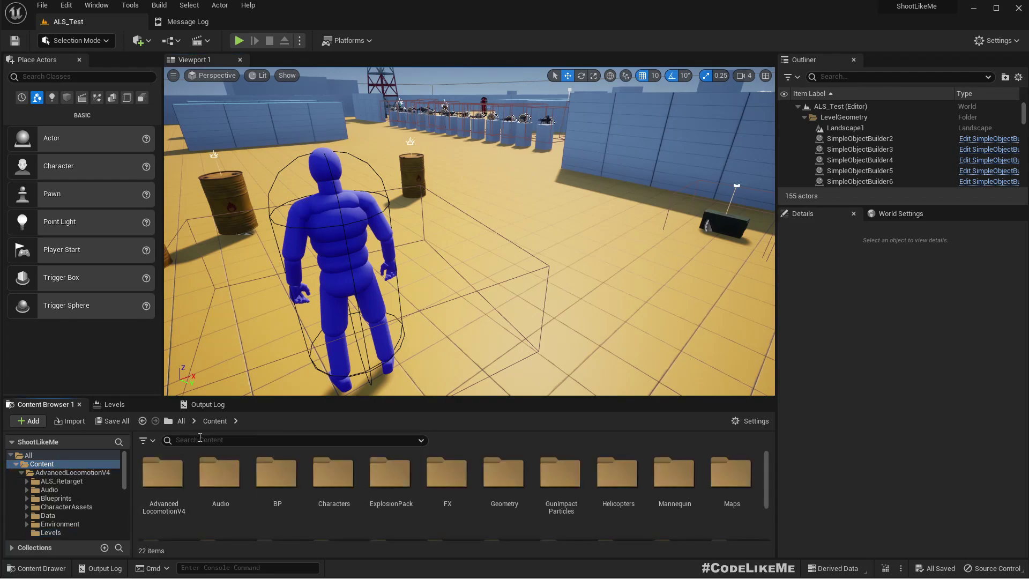
pyautogui.write('exo')
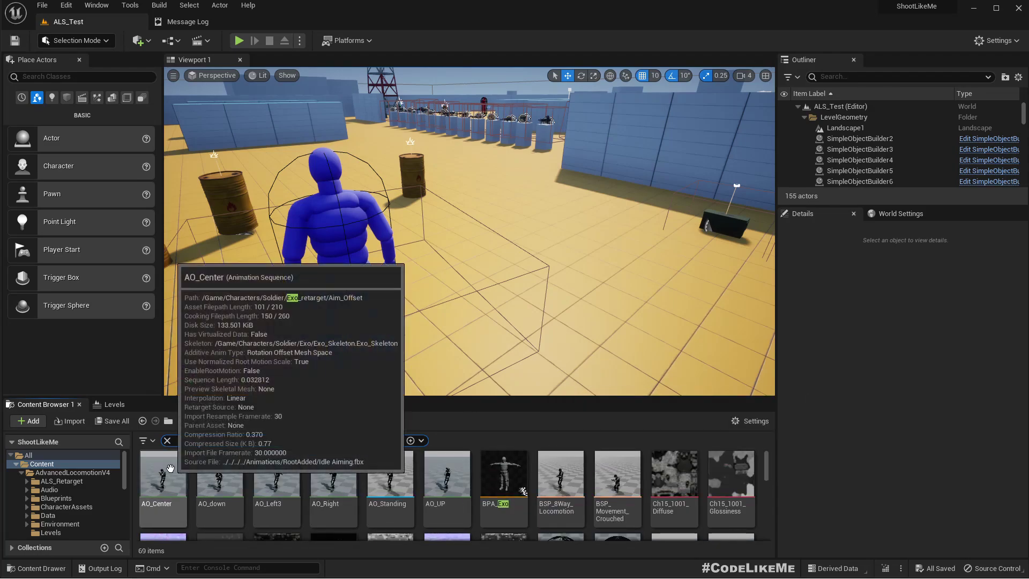
pyautogui.moveTo(405, 398); pyautogui.dragTo(401, 362)
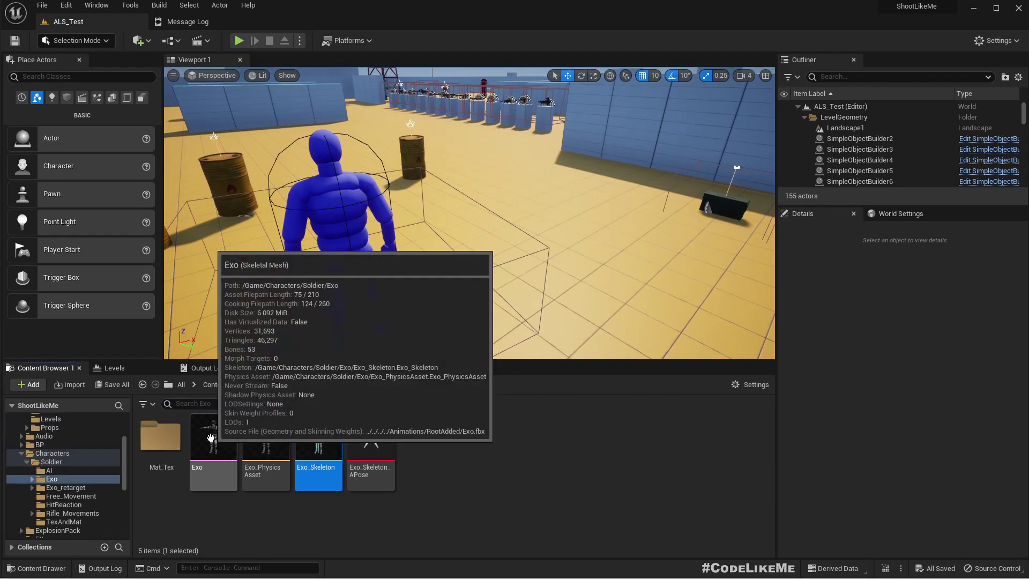
pyautogui.doubleClick(218, 439)
pyautogui.scroll(-3, 435, 244)
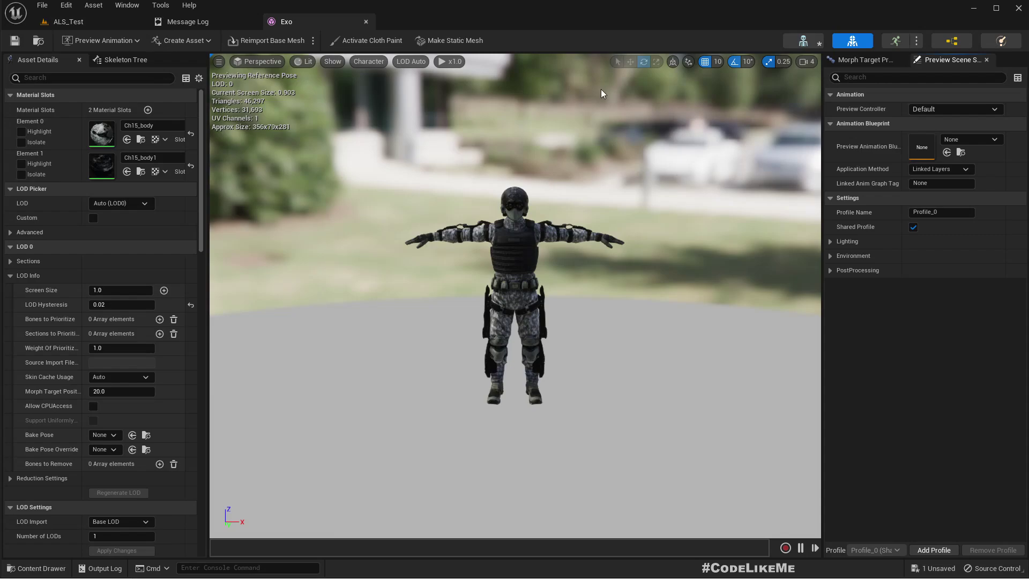
# Create an IK Rig asset in the Exo folder based on the Exo skeletal mesh, keeping the default name
pyautogui.click(86, 22)
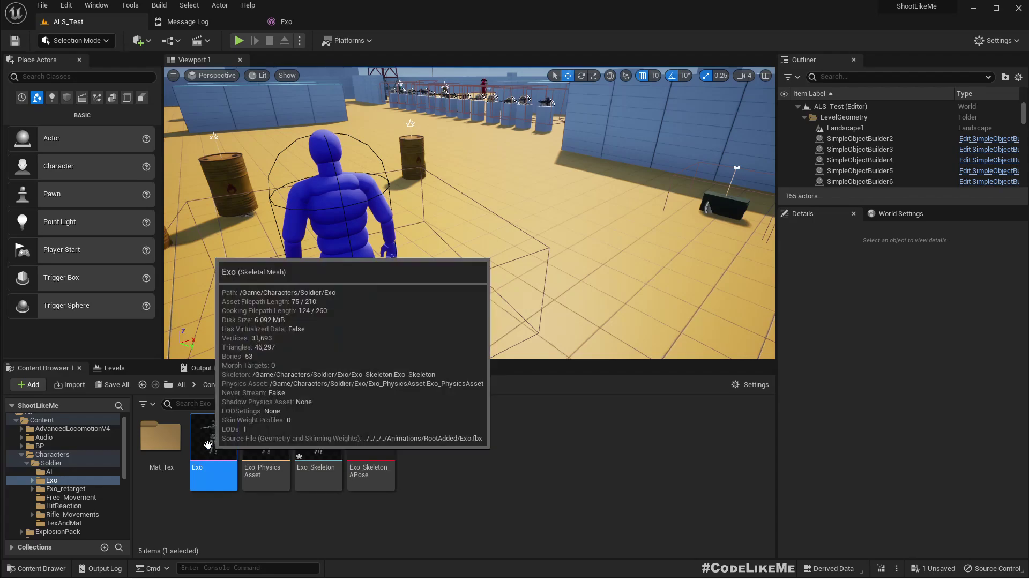
pyautogui.scroll(1, 32, 450)
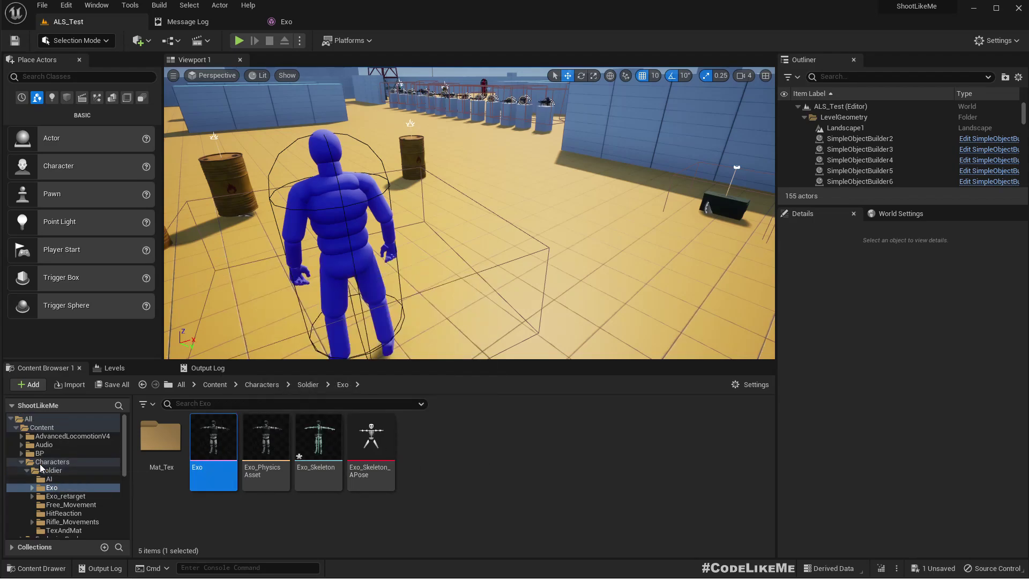
pyautogui.rightClick(469, 452)
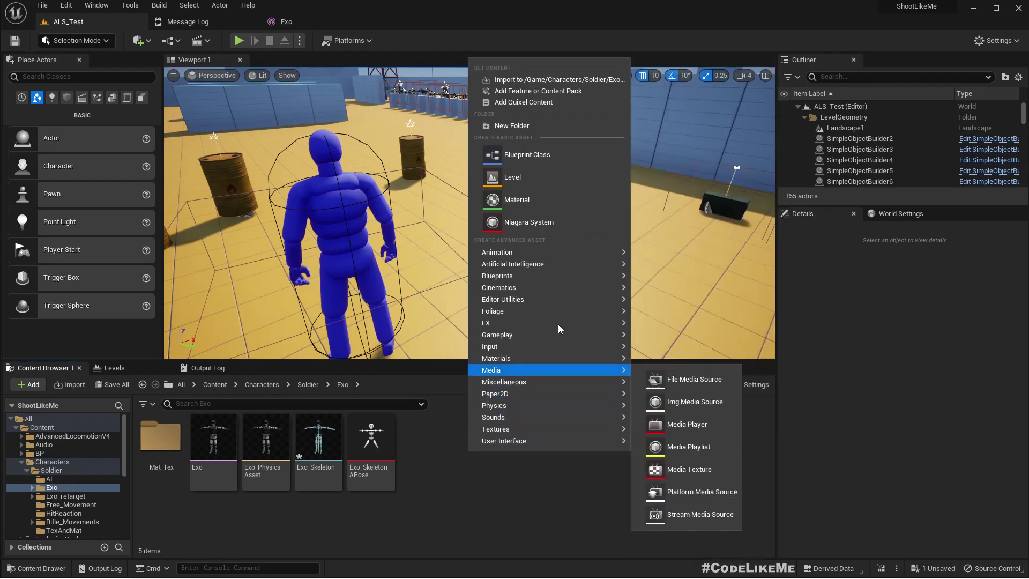
pyautogui.moveTo(512, 428)
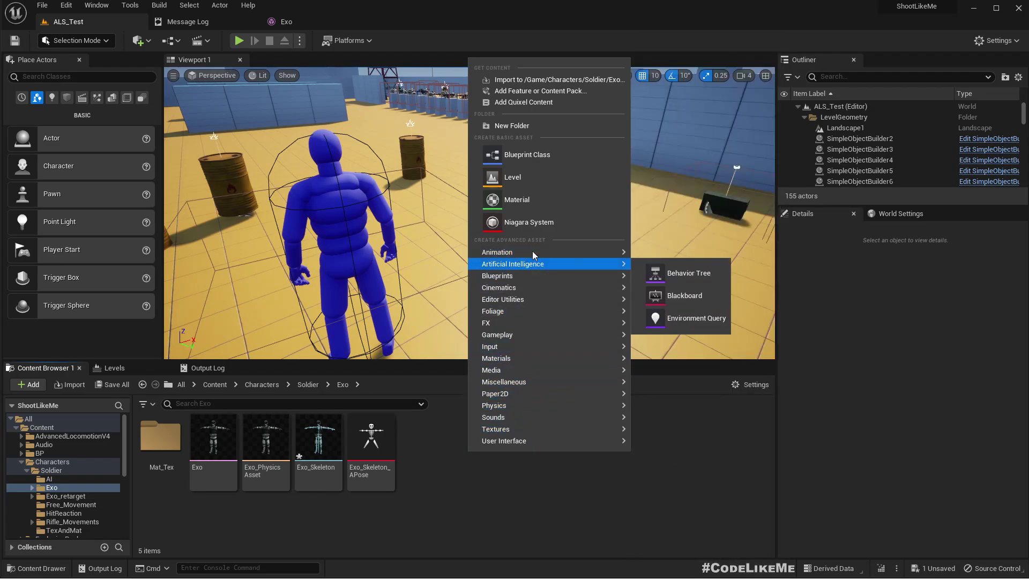
pyautogui.moveTo(532, 249)
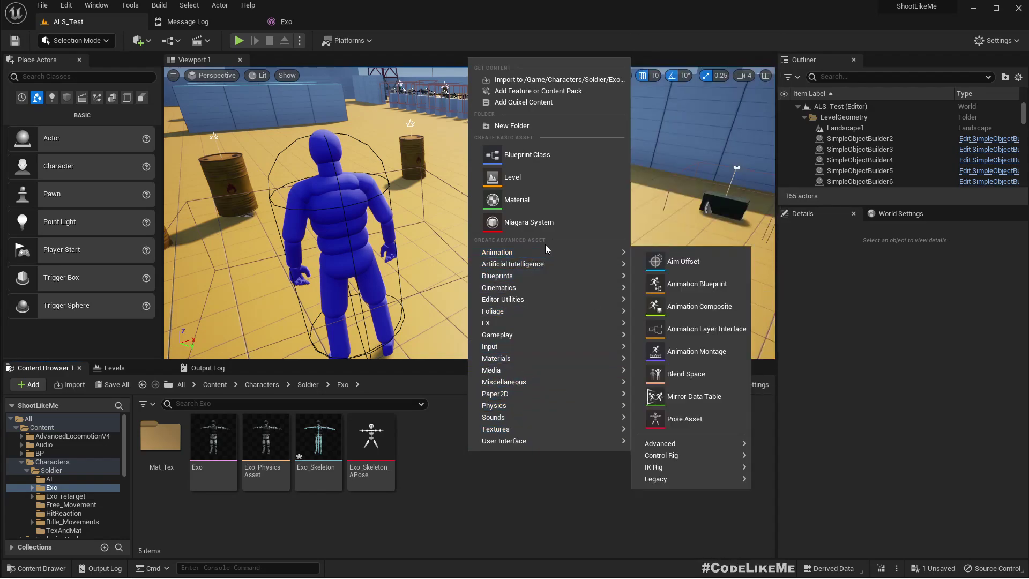
pyautogui.moveTo(579, 263)
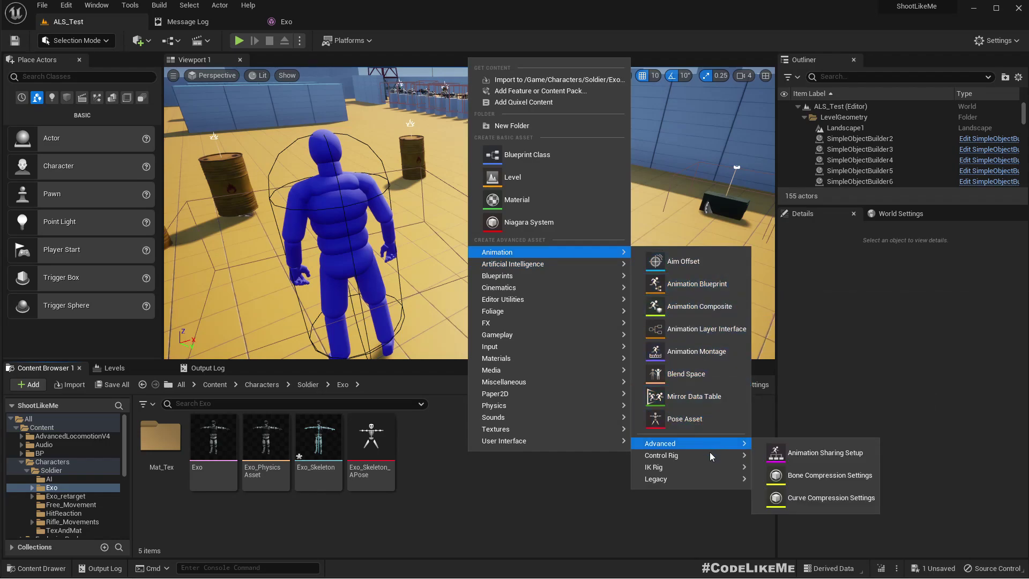
pyautogui.moveTo(709, 465)
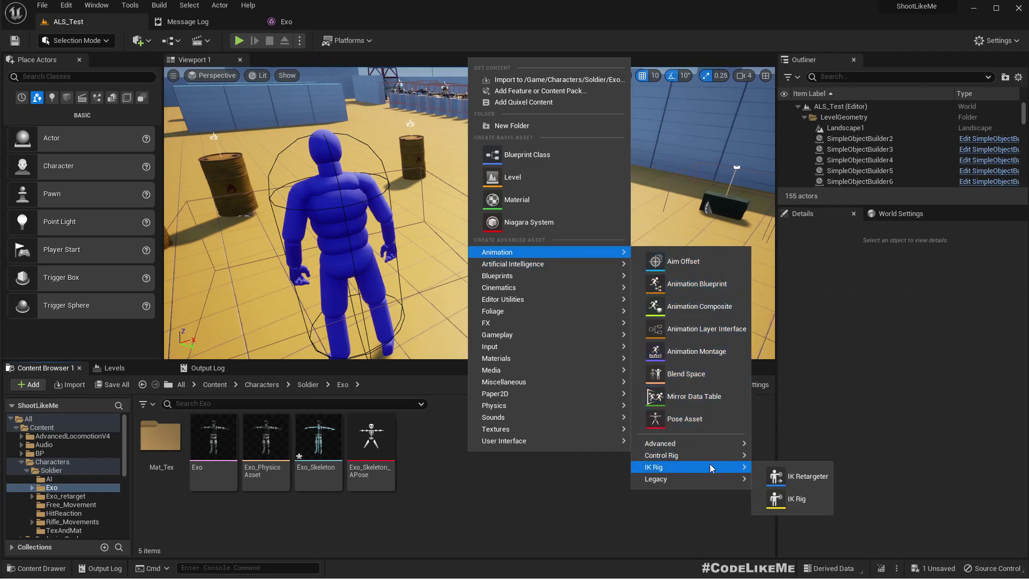
pyautogui.click(797, 498)
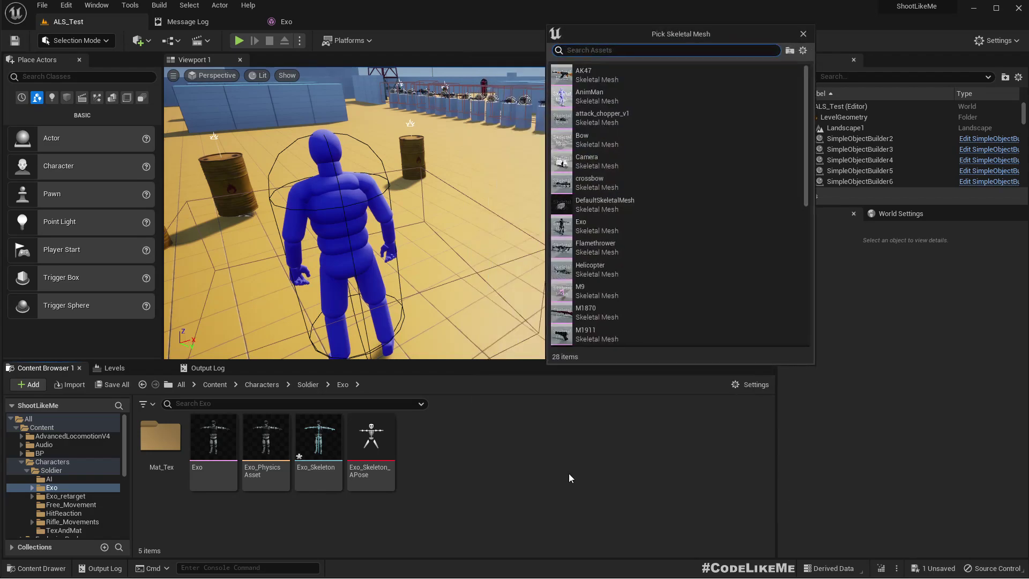
pyautogui.click(612, 223)
pyautogui.doubleClick(612, 223)
pyautogui.click(527, 441)
# Open the new IK rig as a docked editor tab to look it over, and close it
pyautogui.doubleClick(422, 445)
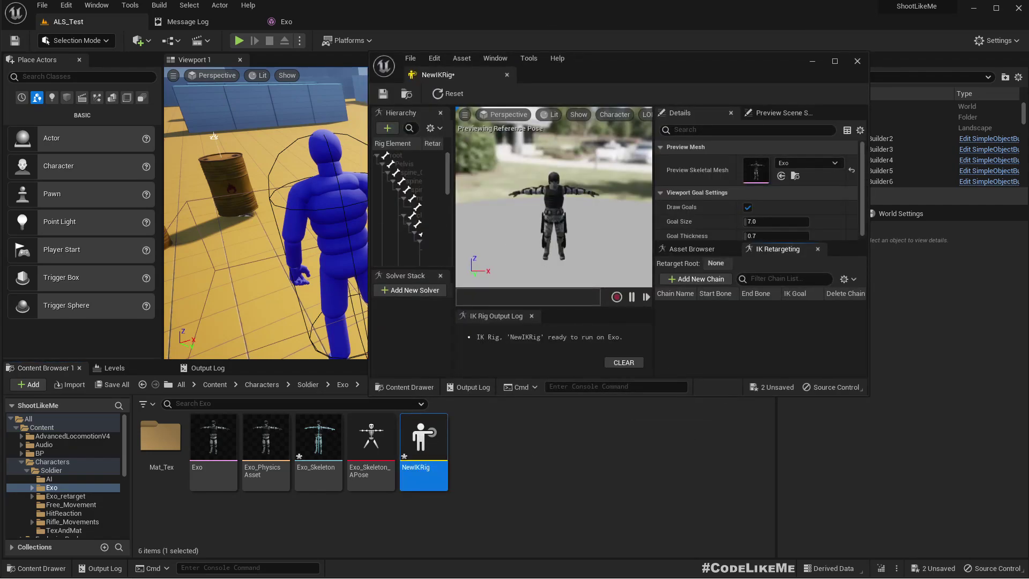
pyautogui.moveTo(435, 74); pyautogui.dragTo(349, 21)
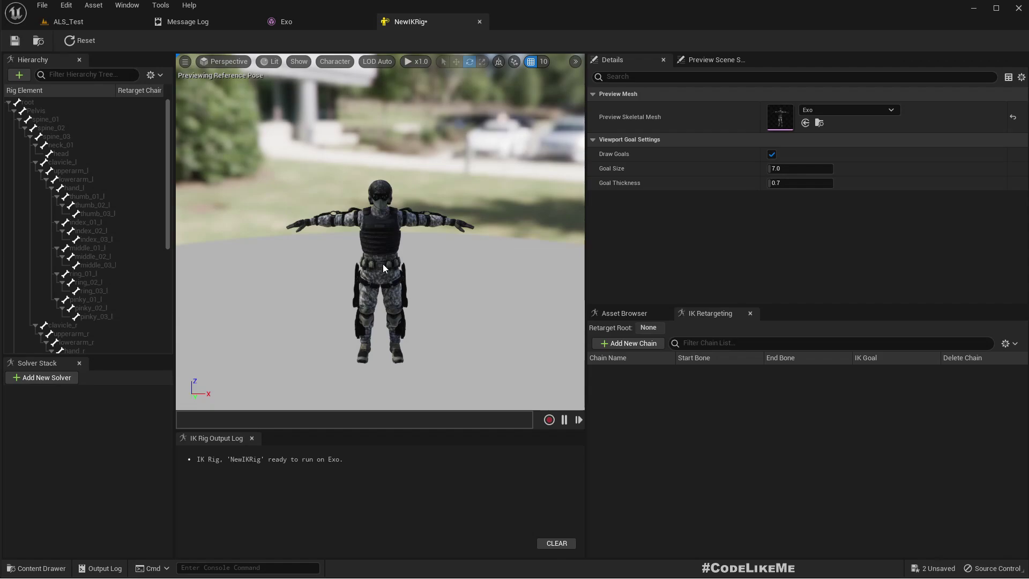
pyautogui.click(479, 21)
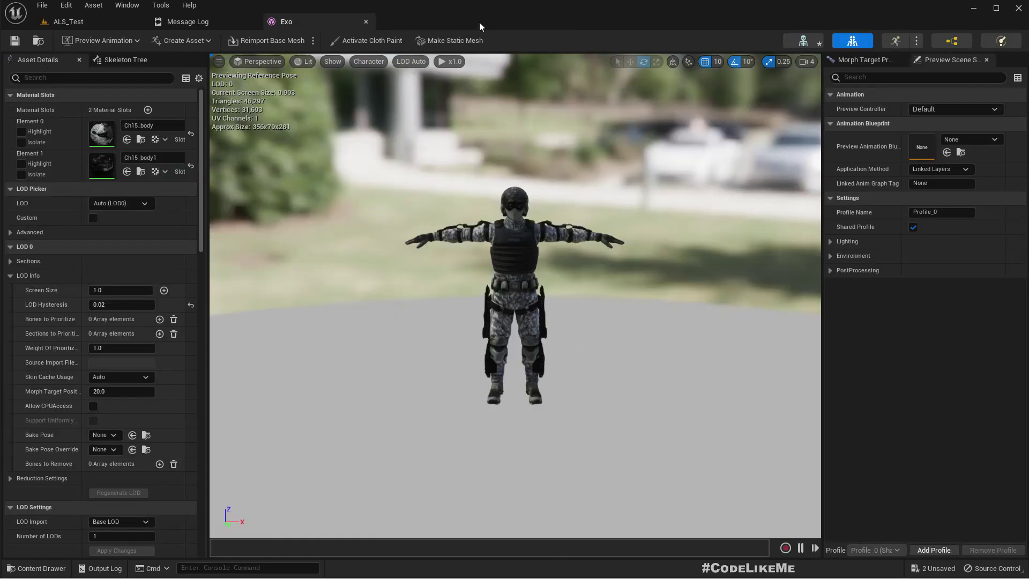
# Force delete the NewIKRig asset from the Exo folder
pyautogui.click(104, 20)
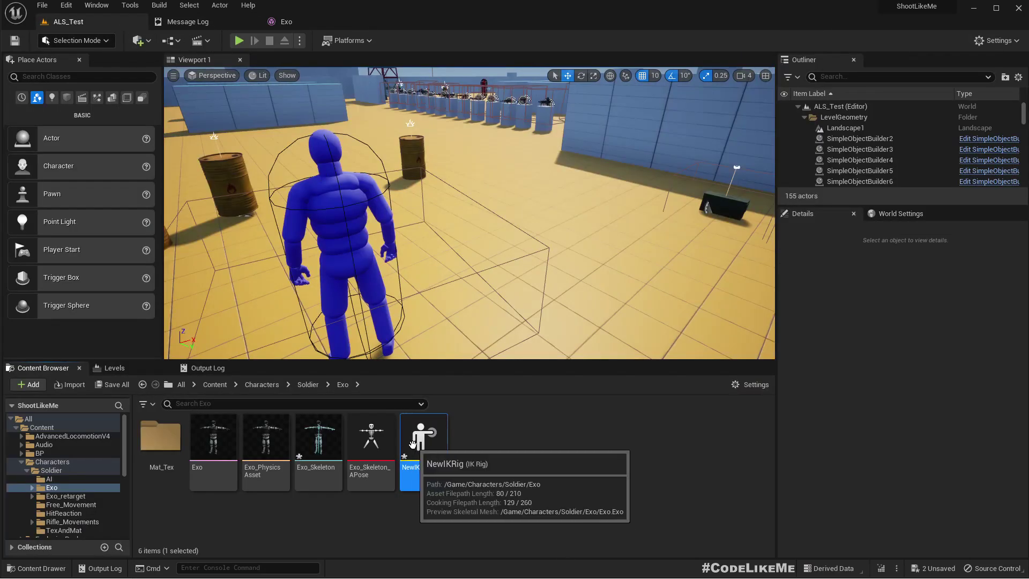
pyautogui.press('Delete')
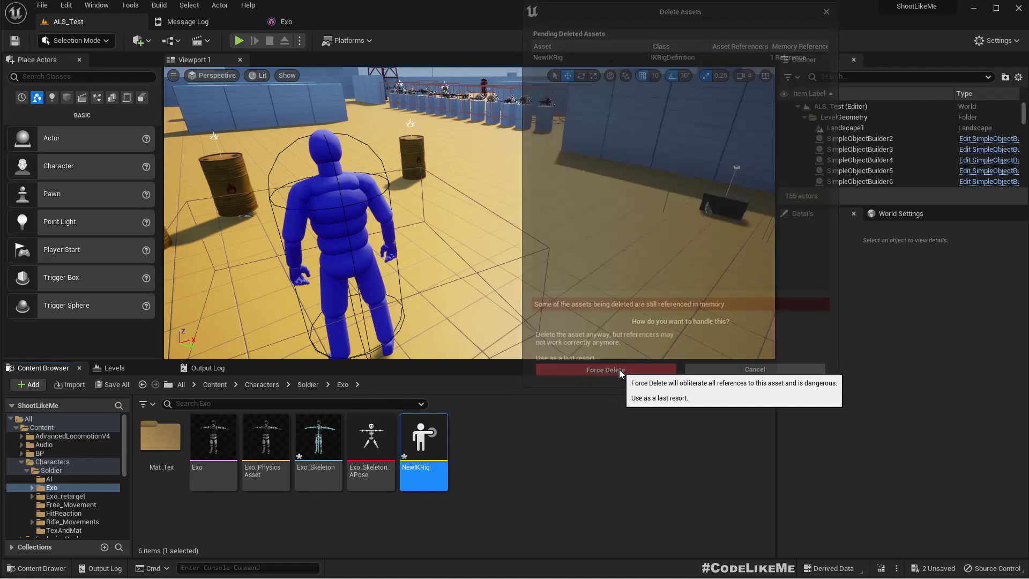
pyautogui.click(620, 370)
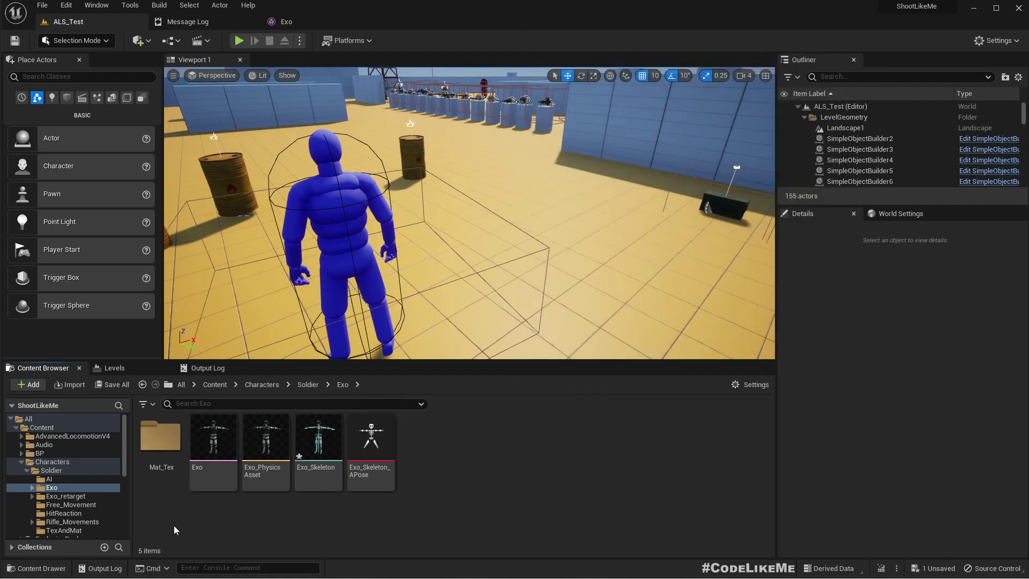
# Open the Characters content folder and look through the project's folder tree
pyautogui.click(52, 461)
pyautogui.scroll(-3, 100, 481)
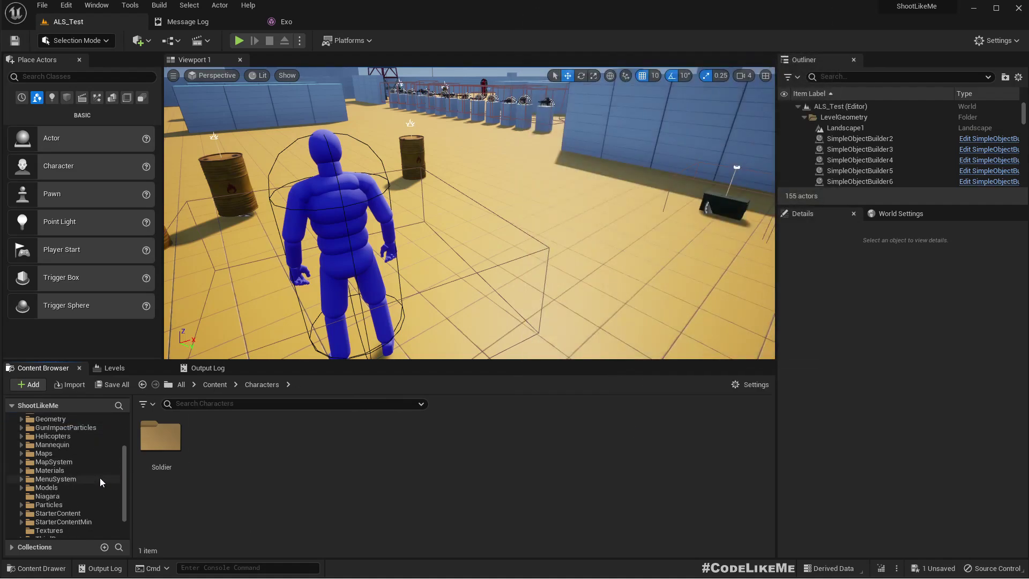
pyautogui.scroll(2, 100, 477)
pyautogui.scroll(2, 94, 470)
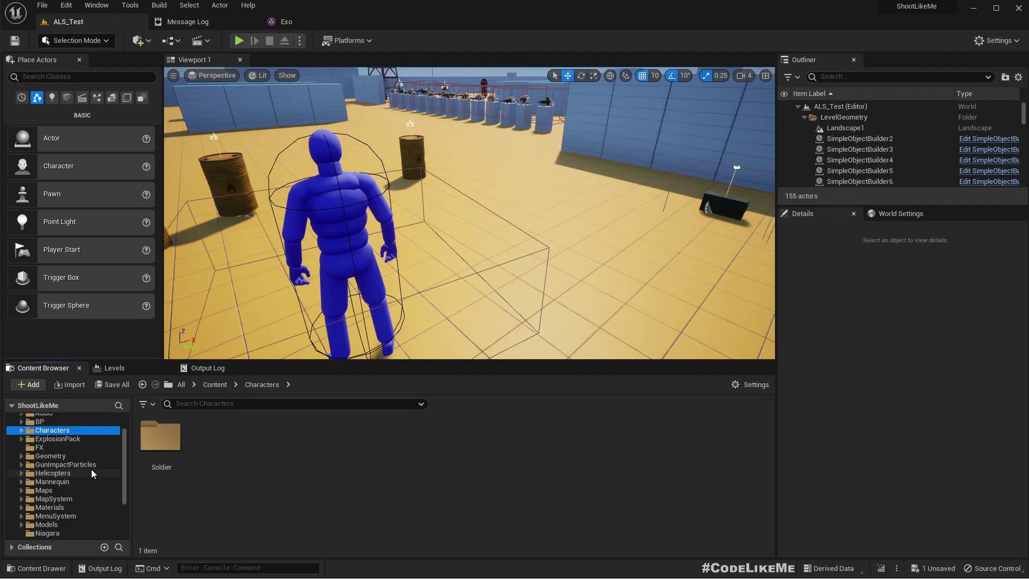
pyautogui.scroll(2, 91, 468)
pyautogui.click(21, 385)
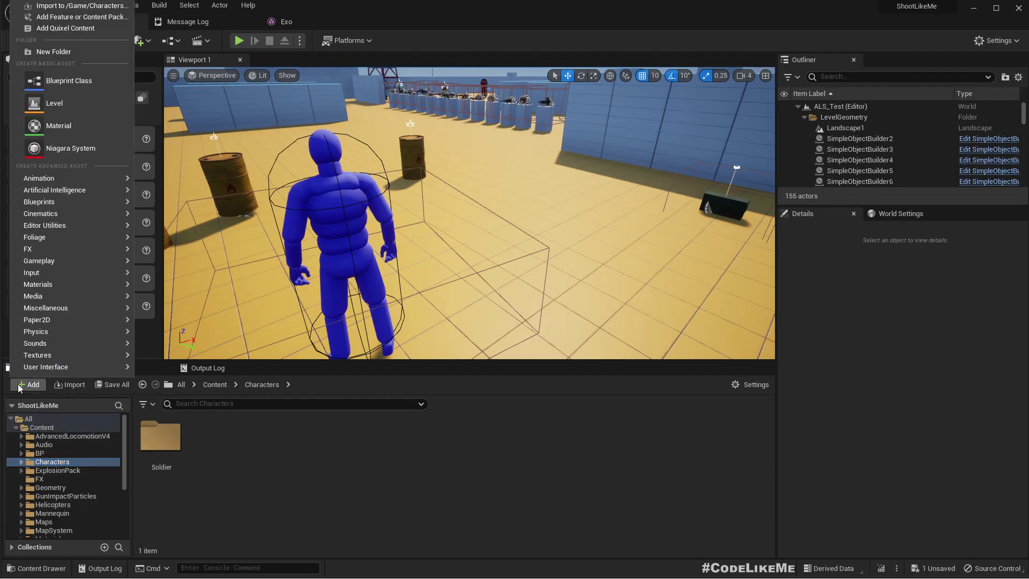
pyautogui.click(84, 7)
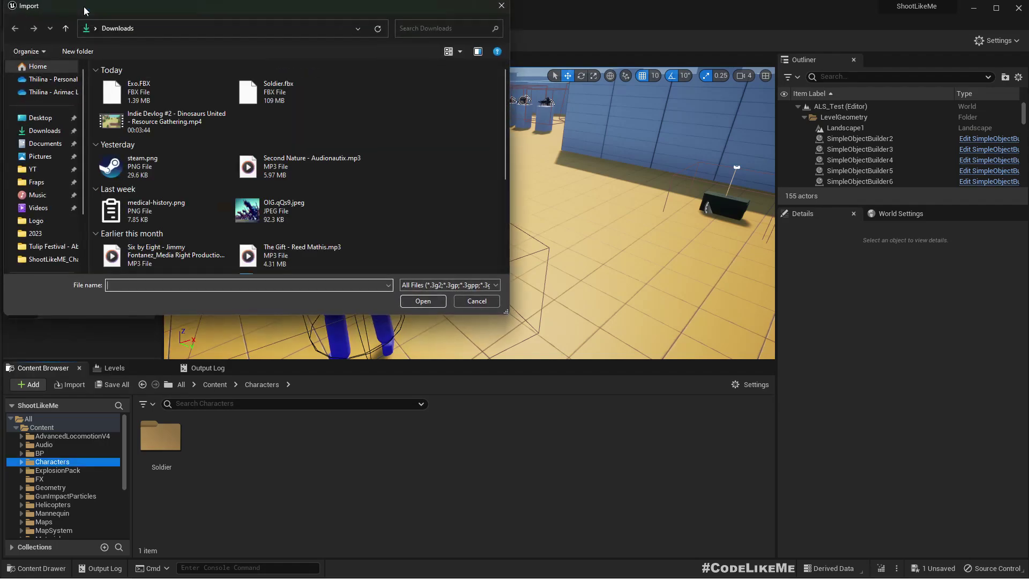
pyautogui.click(476, 300)
# Add the Third Person Blueprint feature pack to the project
pyautogui.click(28, 385)
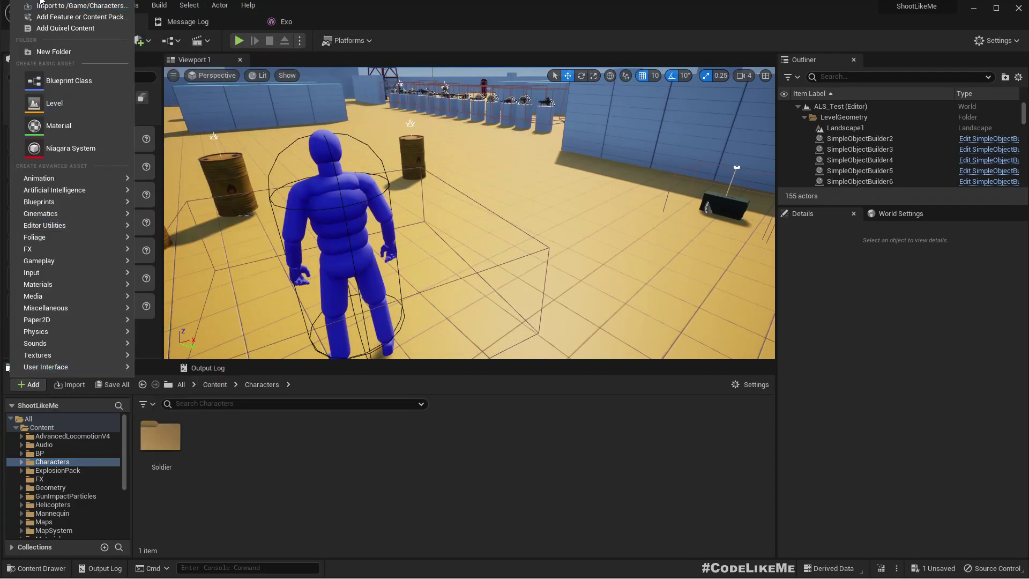
pyautogui.click(82, 16)
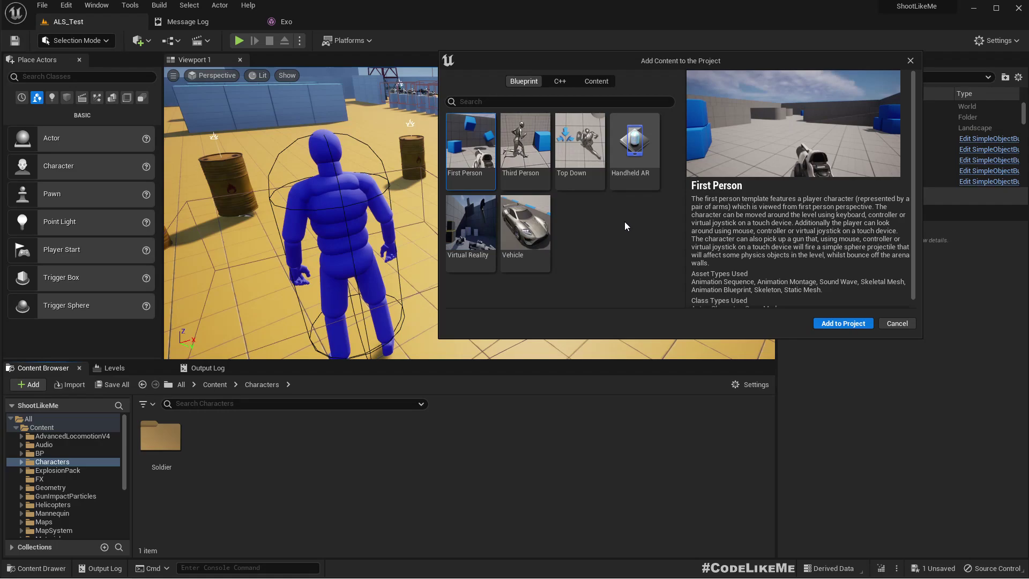
pyautogui.click(531, 140)
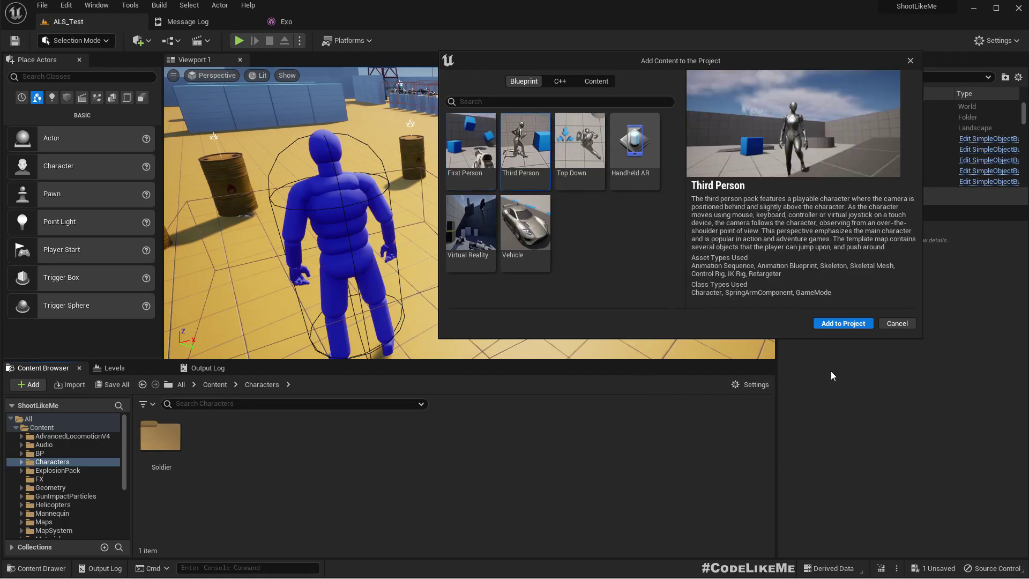
pyautogui.click(845, 323)
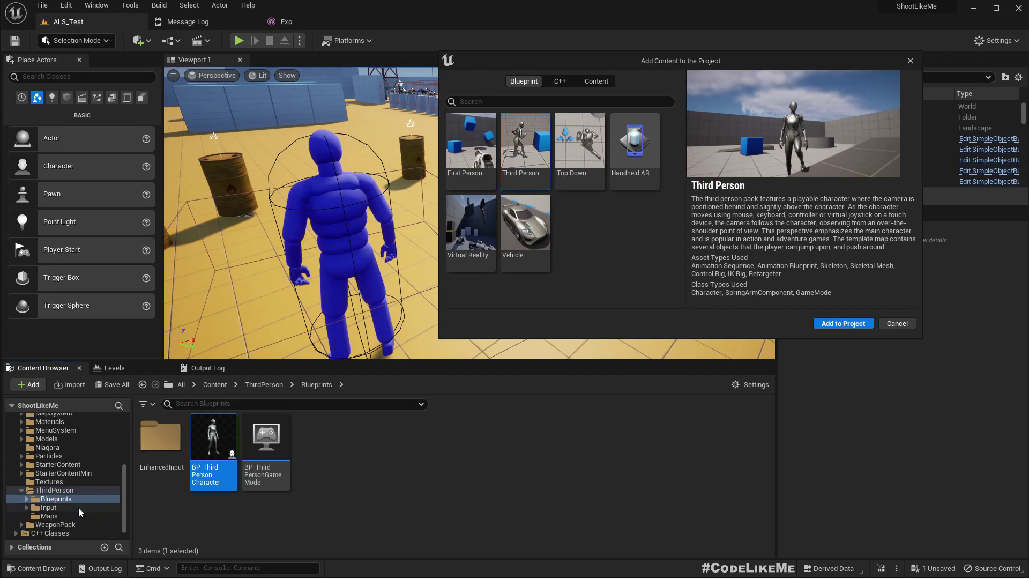
# Open the Rigs folder inside Characters/Mannequin_UE4
pyautogui.scroll(5, 70, 506)
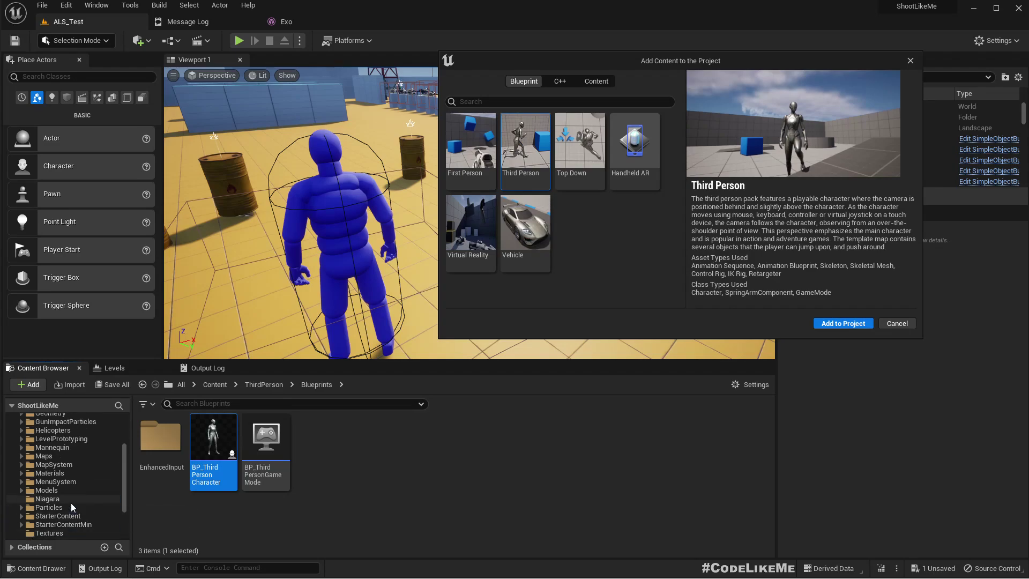
pyautogui.click(55, 456)
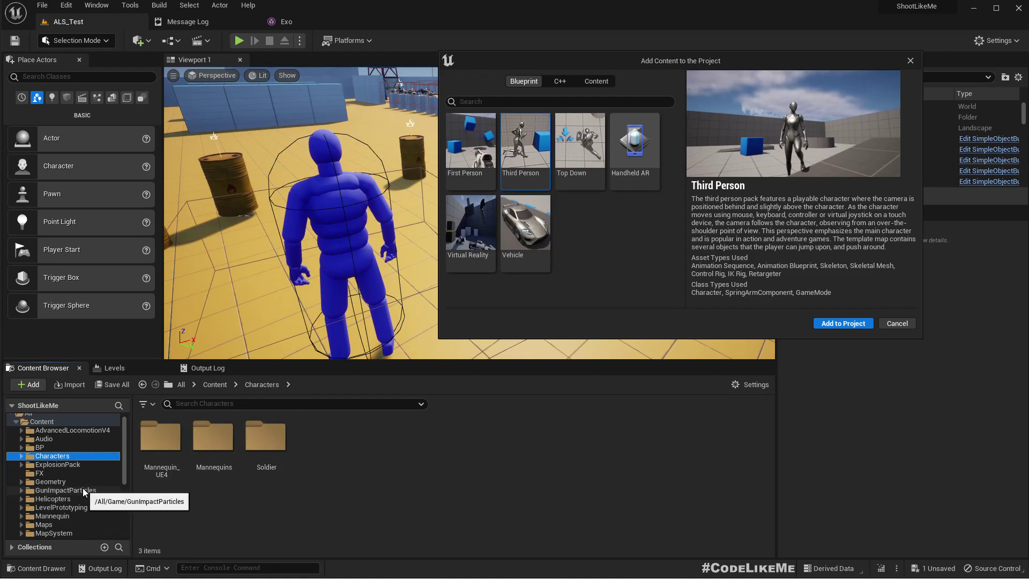
pyautogui.click(217, 444)
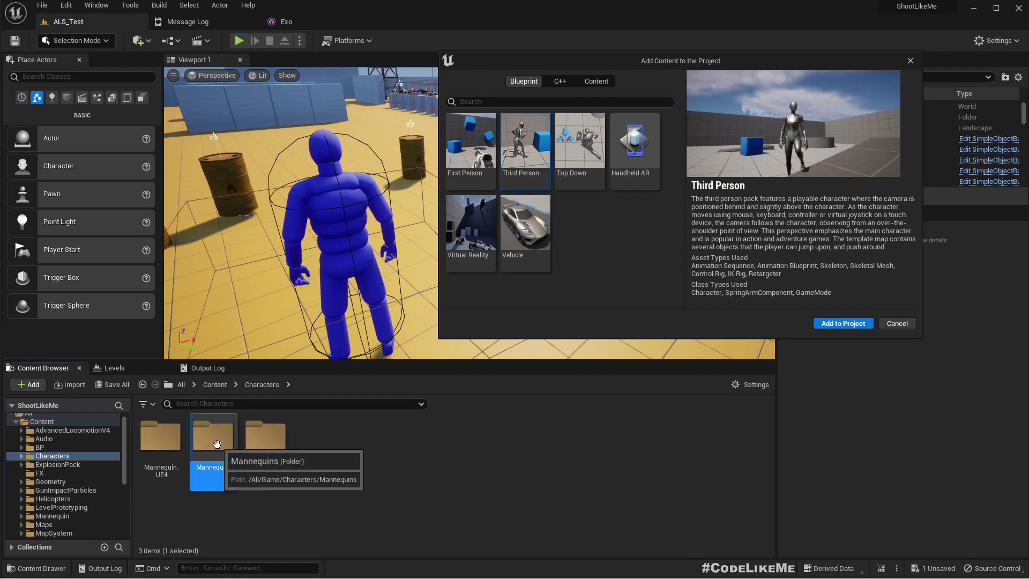
pyautogui.doubleClick(161, 438)
pyautogui.doubleClick(322, 445)
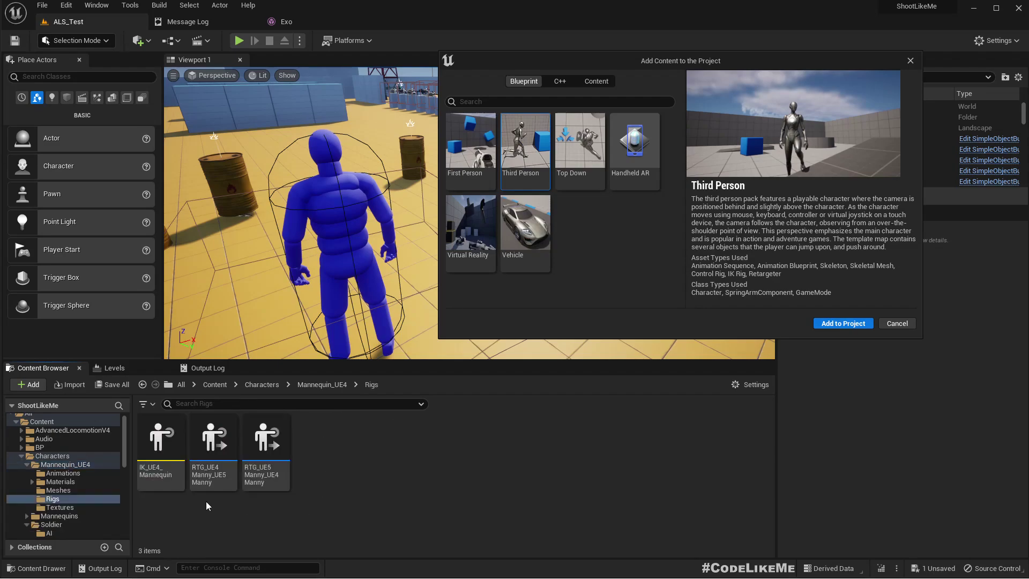
# Open the IK_UE4_Mannequin rig, dismiss the Add Content dialog to examine its retarget chains, and close the rig
pyautogui.moveTo(169, 445)
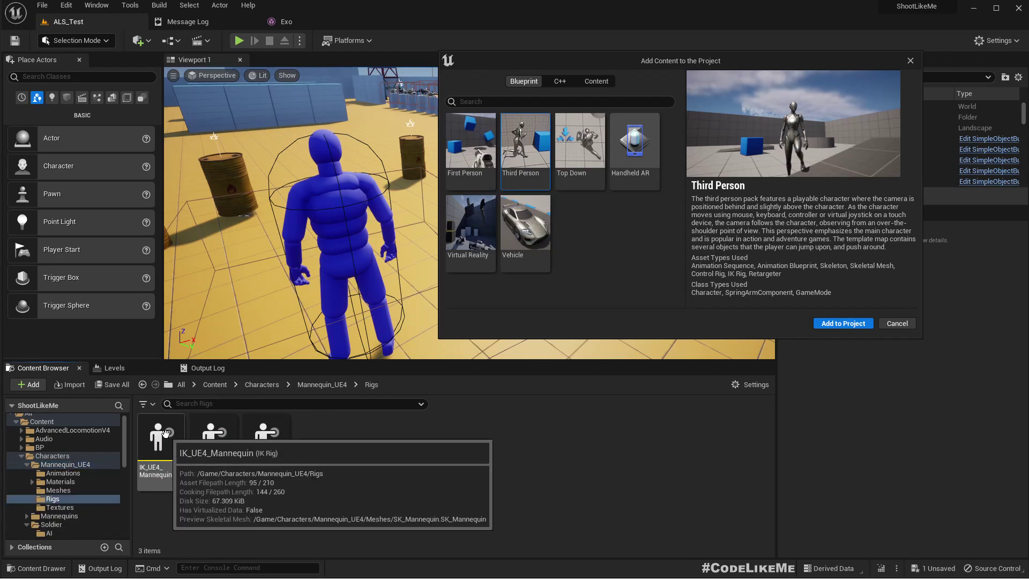
pyautogui.doubleClick(170, 445)
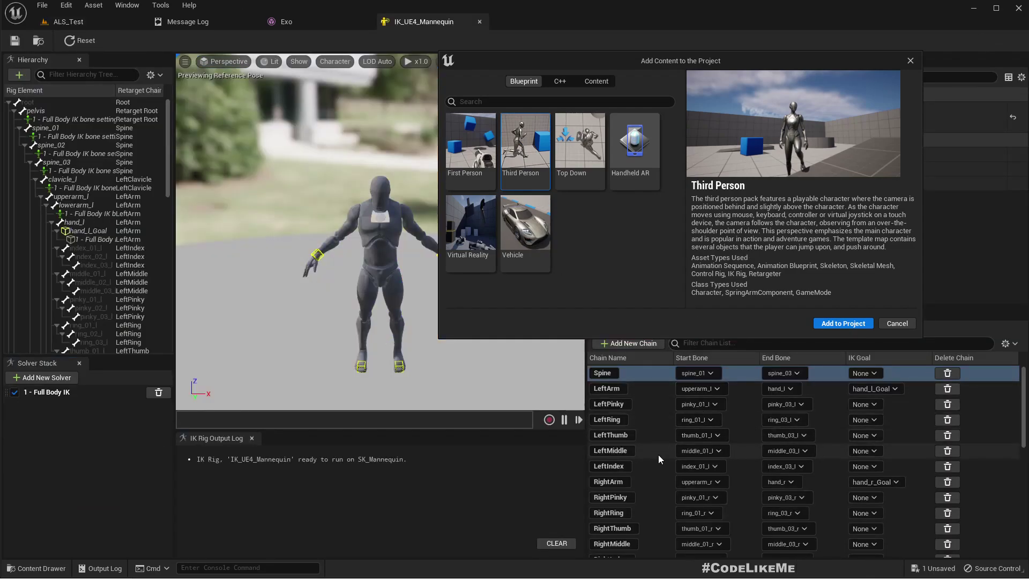
pyautogui.click(910, 59)
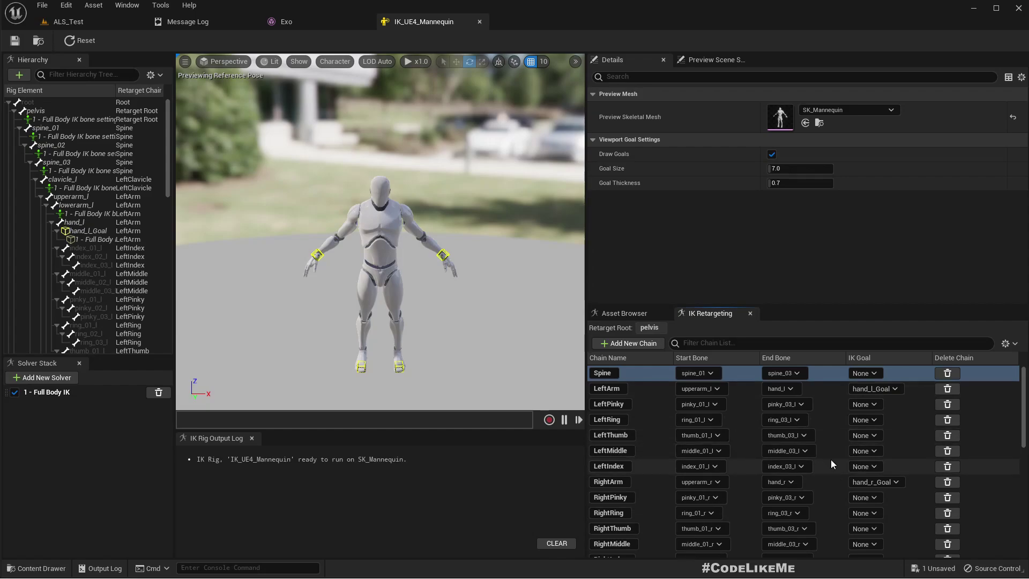
pyautogui.click(479, 22)
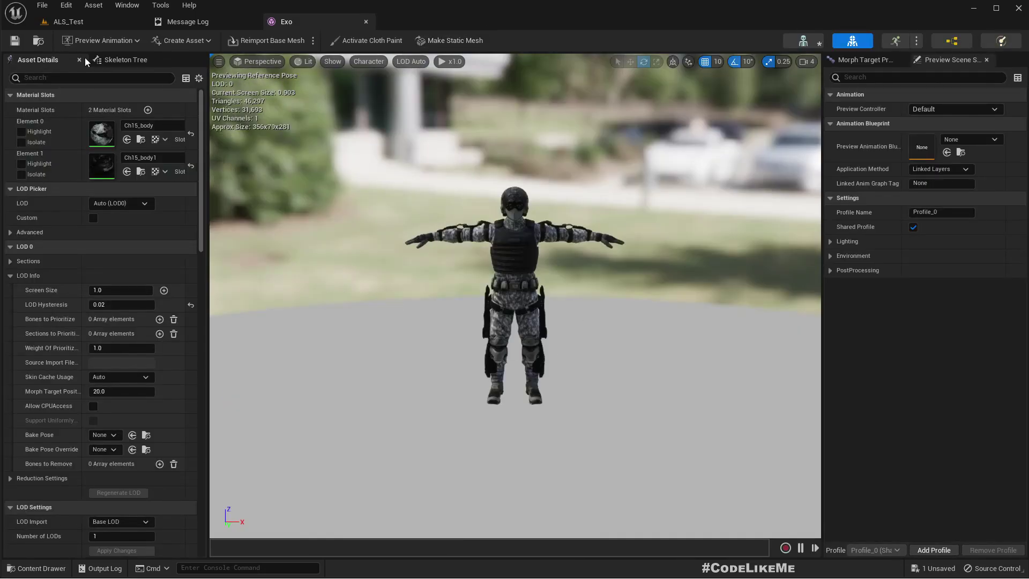
# Copy the IK_UE4_Mannequin rig from the Mannequin_UE4 Rigs folder into Characters/Soldier/Exo
pyautogui.click(68, 22)
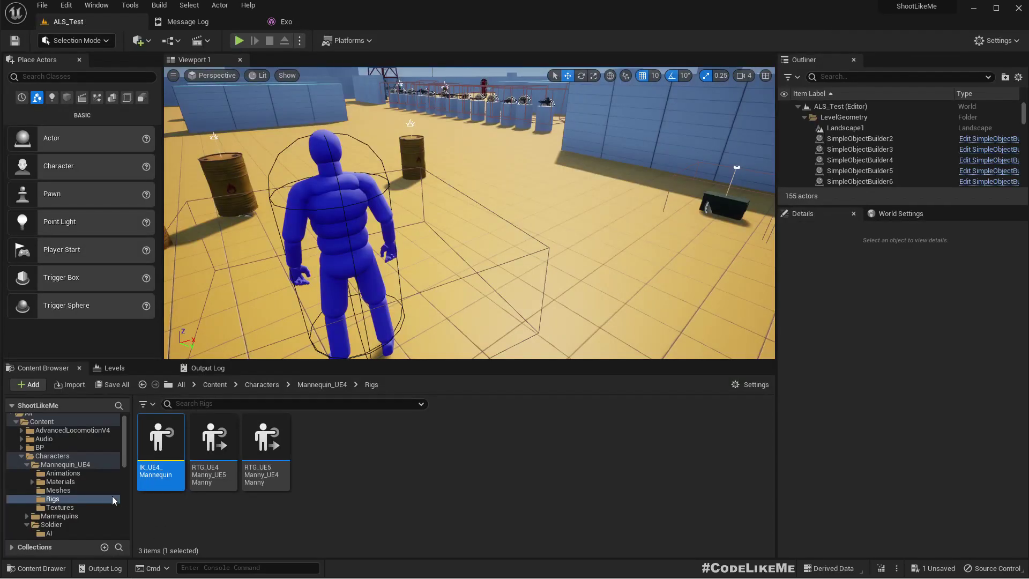
pyautogui.scroll(-5, 79, 483)
pyautogui.scroll(-3, 81, 482)
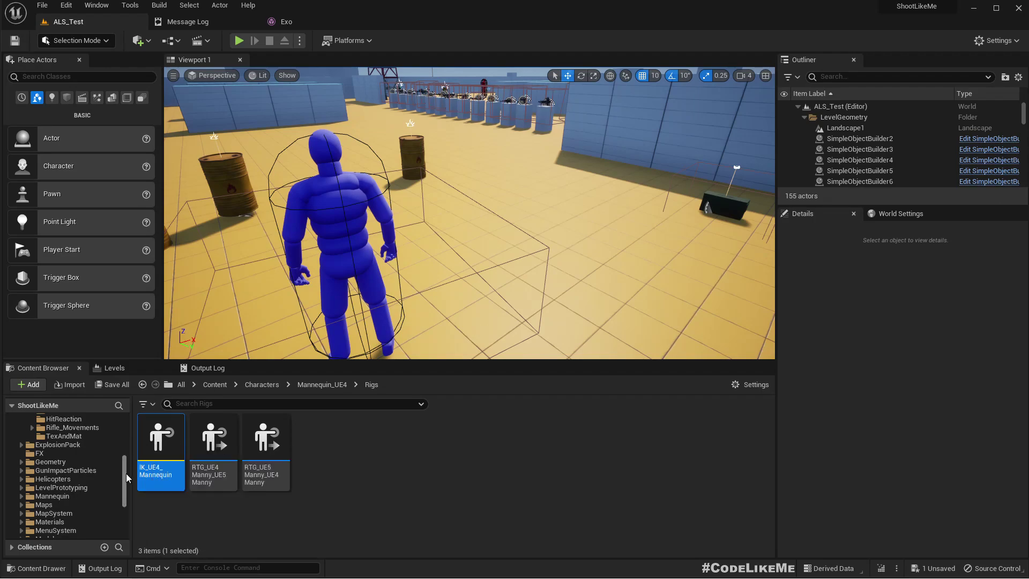
pyautogui.scroll(8, 124, 478)
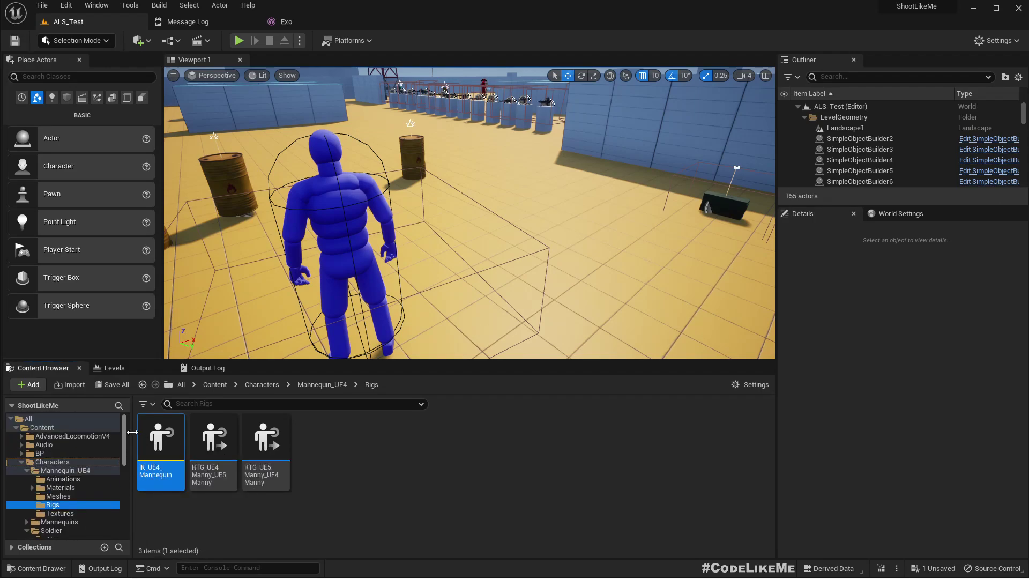
pyautogui.moveTo(161, 444); pyautogui.dragTo(55, 514)
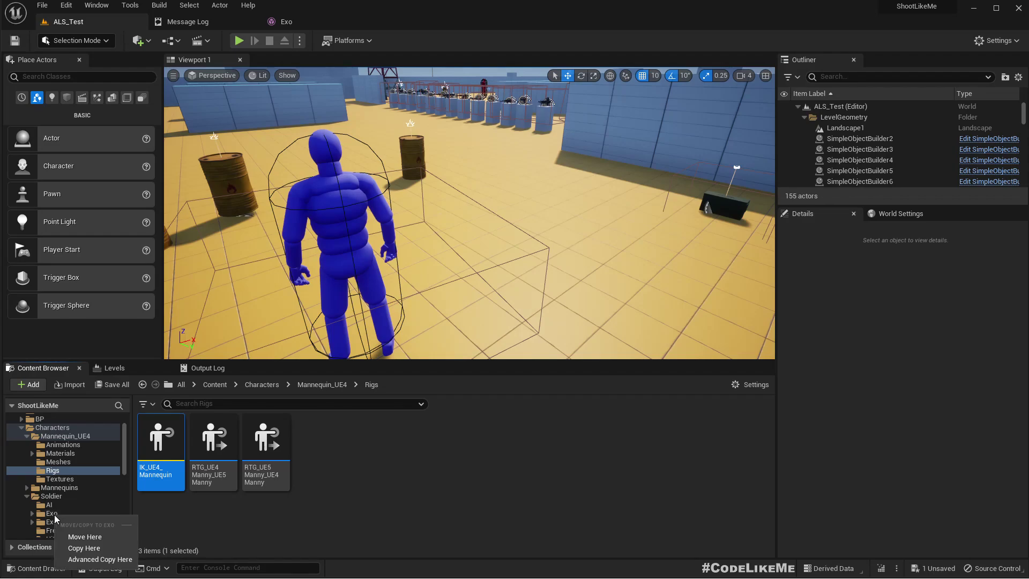
pyautogui.click(100, 547)
# Rename the copied IK_UE4_Mannequin rig in the Exo folder as IK_Exo
pyautogui.click(52, 513)
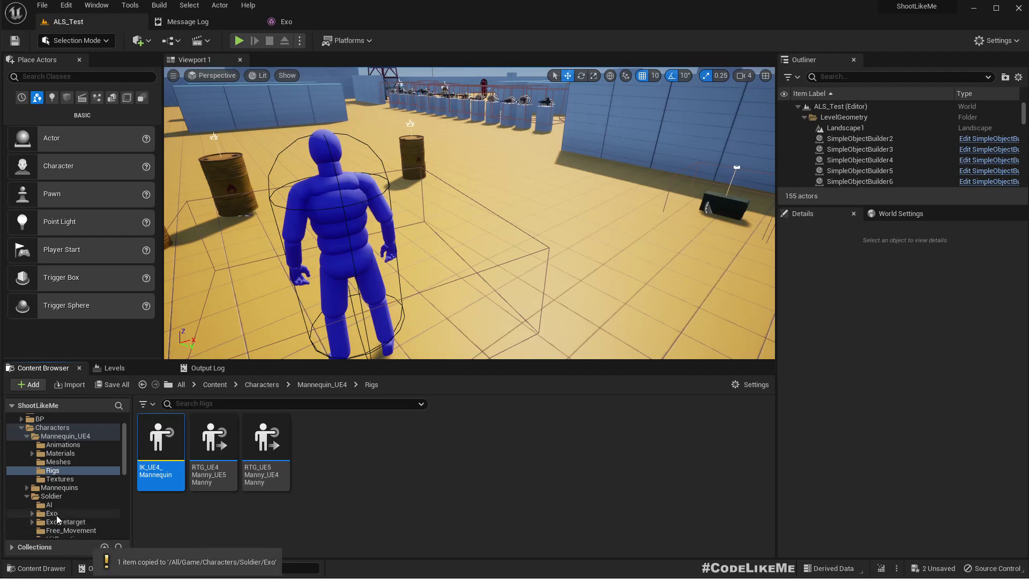
pyautogui.click(432, 436)
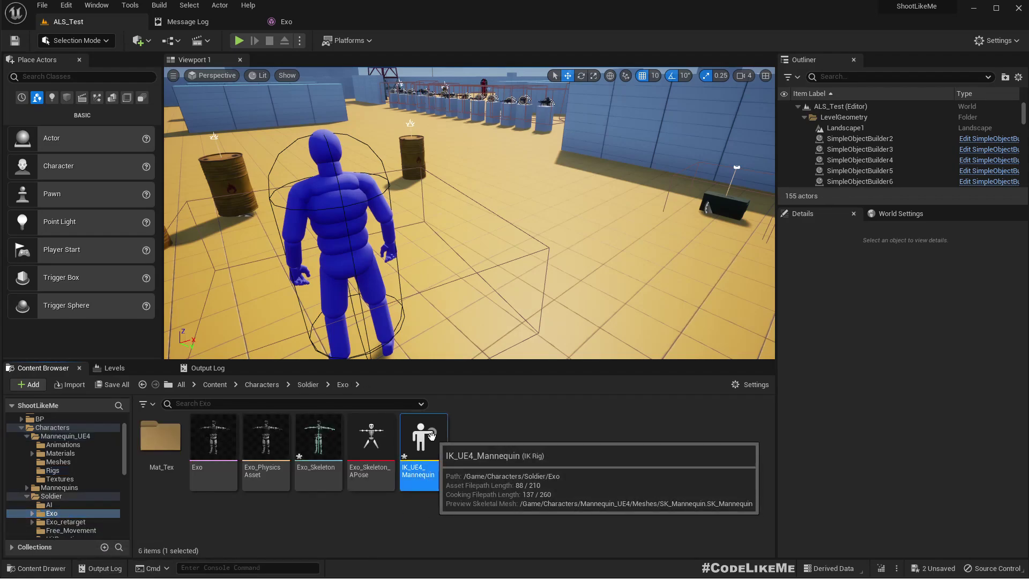
pyautogui.press('F2')
pyautogui.write('Mannequin')
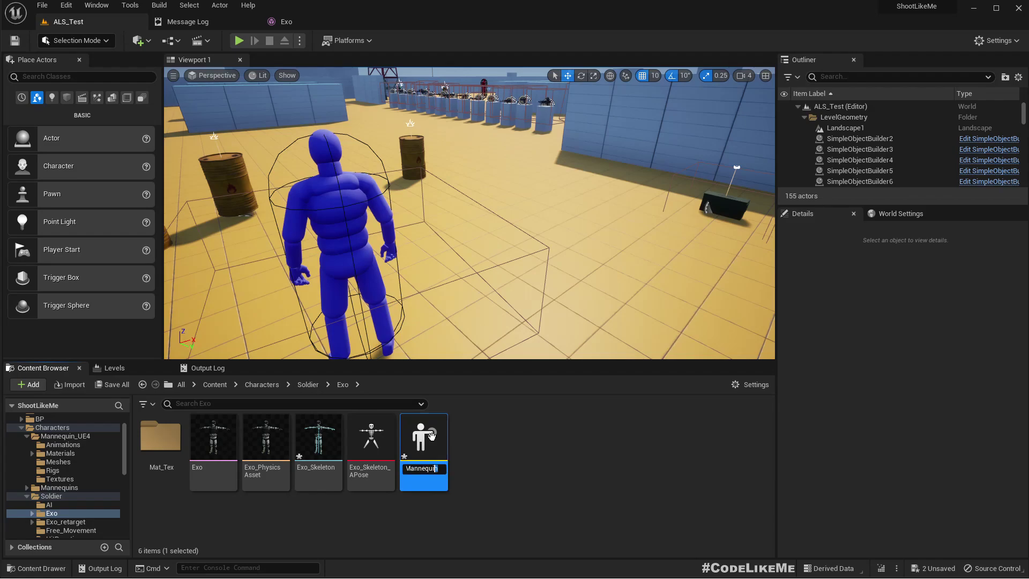
pyautogui.hotkey('shift', 'Left')
pyautogui.hotkey('shift', 'Left')
pyautogui.hotkey('shift', 'Left')
pyautogui.hotkey('shift', 'Left')
pyautogui.hotkey('shift', 'Left')
pyautogui.hotkey('shift', 'Left')
pyautogui.hotkey('shift', 'Left')
pyautogui.hotkey('shift', 'Left')
pyautogui.hotkey('shift', 'Left')
pyautogui.hotkey('shift', 'Left')
pyautogui.hotkey('shift', 'Left')
pyautogui.hotkey('shift', 'Left')
pyautogui.hotkey('shift', 'Left')
pyautogui.hotkey('shift', 'Left')
pyautogui.hotkey('shift', 'Left')
pyautogui.hotkey('shift', 'Right')
pyautogui.hotkey('shift', 'Right')
pyautogui.write('E')
pyautogui.press('Return')
# Open the IK_Exo rig and set its preview skeletal mesh to Exo
pyautogui.doubleClick(431, 435)
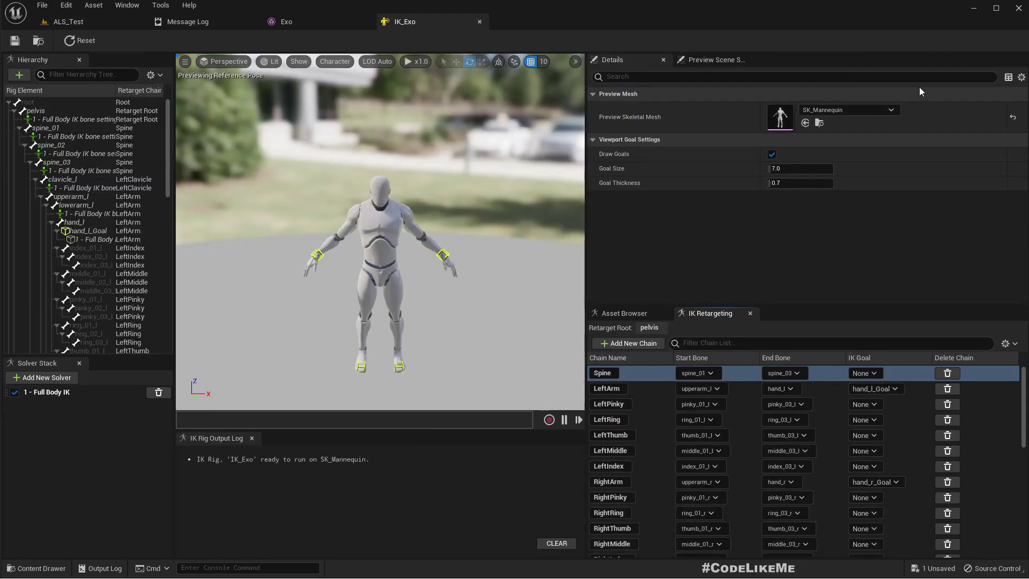
pyautogui.click(844, 109)
pyautogui.write('e')
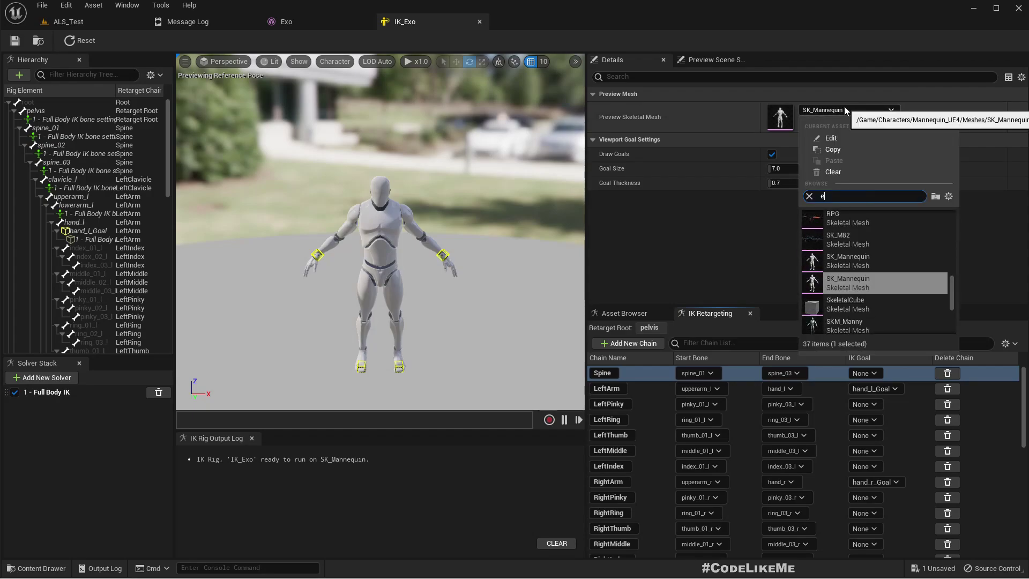
pyautogui.write('xo')
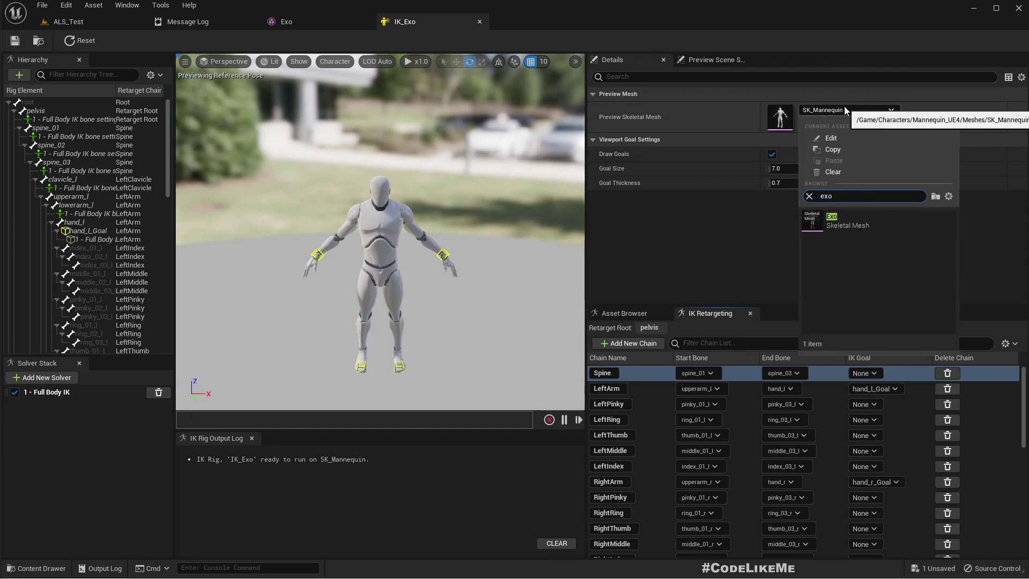
pyautogui.click(845, 221)
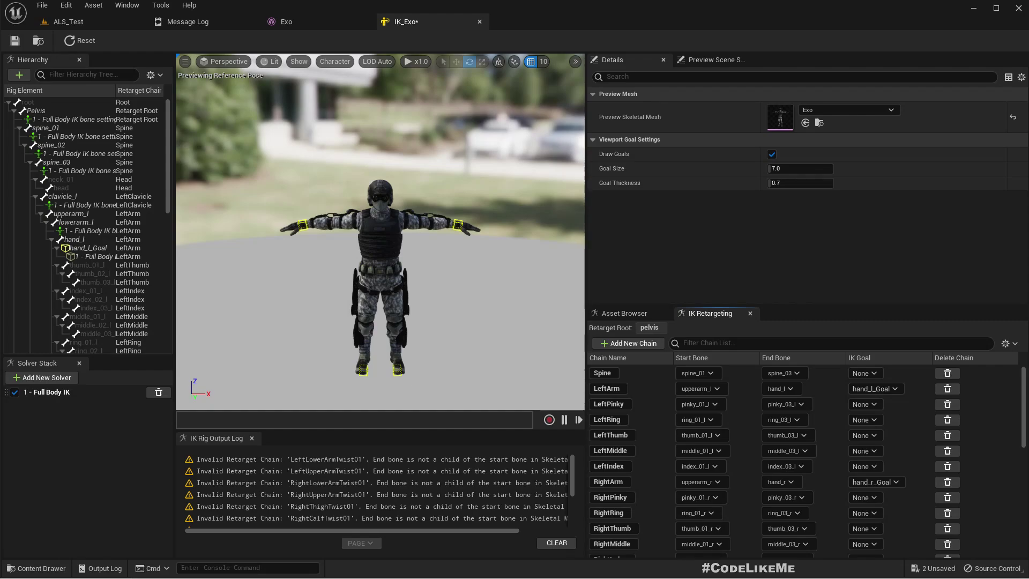
# Examine the IK_Exo bone hierarchy with its retarget chains and inspect the Exo character from the back and front
pyautogui.scroll(-4, 89, 120)
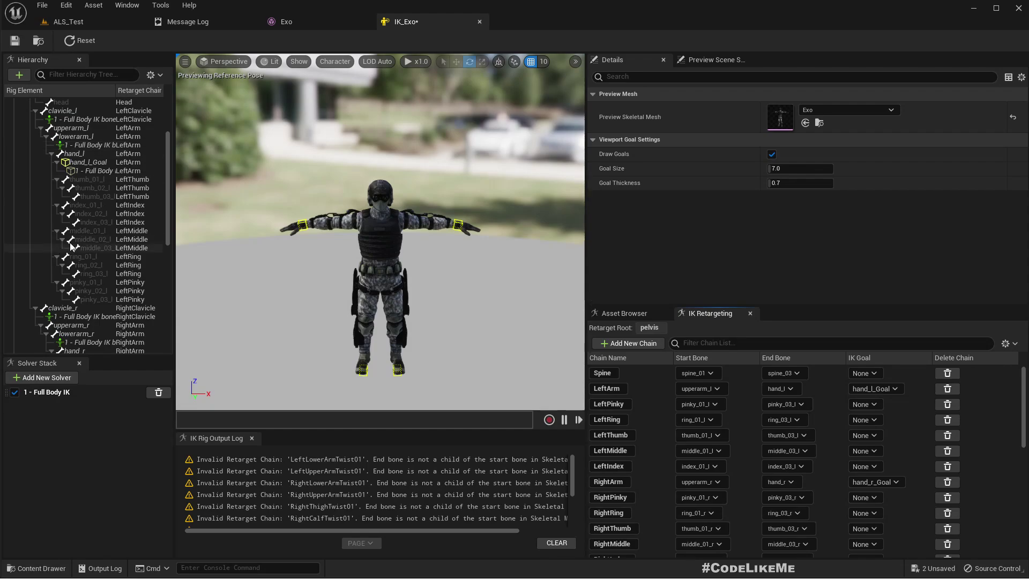
pyautogui.scroll(-4, 73, 245)
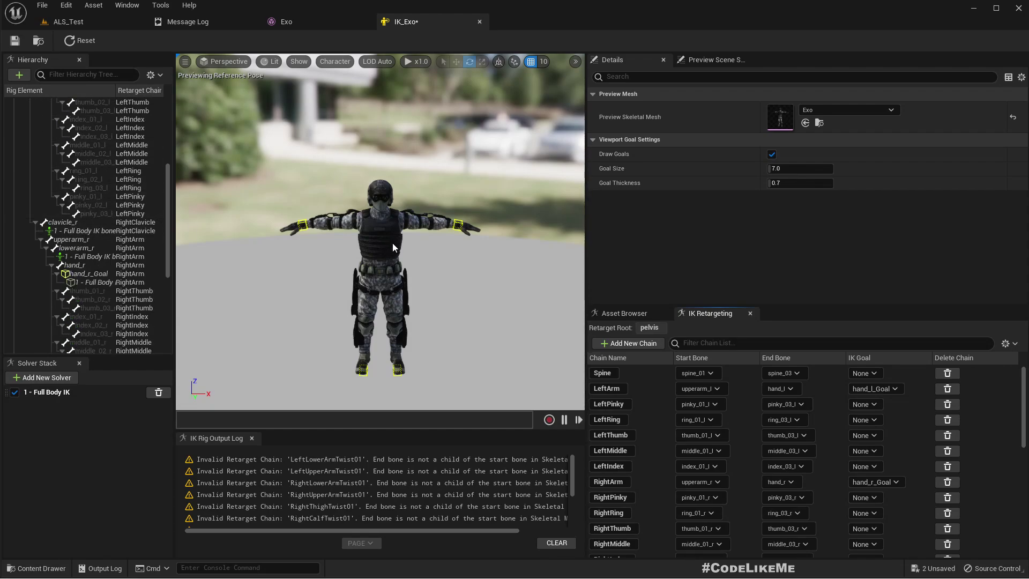
pyautogui.moveTo(404, 250)
pyautogui.mouseDown(button='right')
pyautogui.moveTo(557, 244)
pyautogui.moveTo(445, 289)
pyautogui.moveTo(450, 263)
pyautogui.moveTo(410, 259)
pyautogui.mouseUp(button='right')
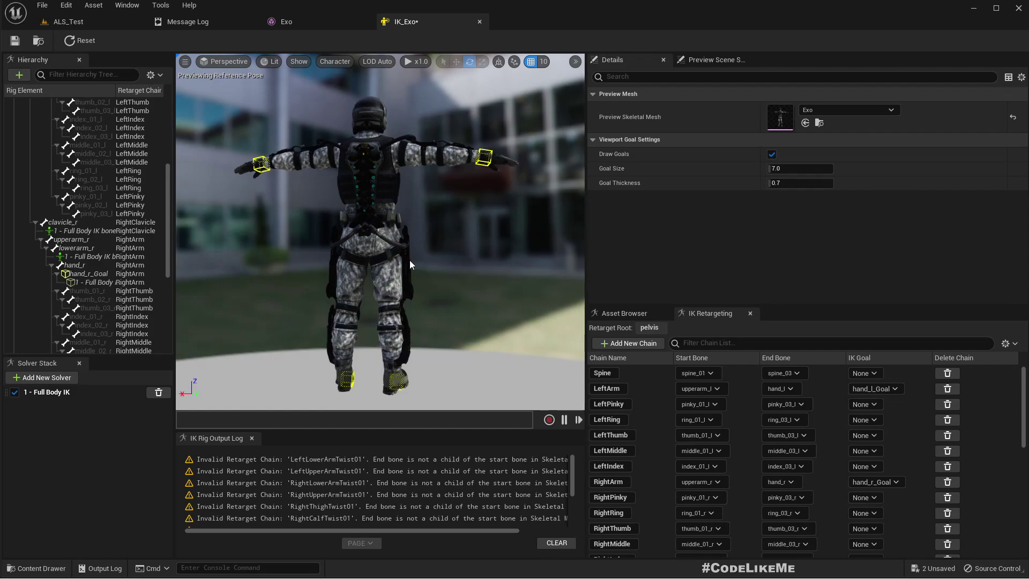
pyautogui.press('a')
pyautogui.moveTo(445, 285); pyautogui.dragTo(563, 285, button='right')
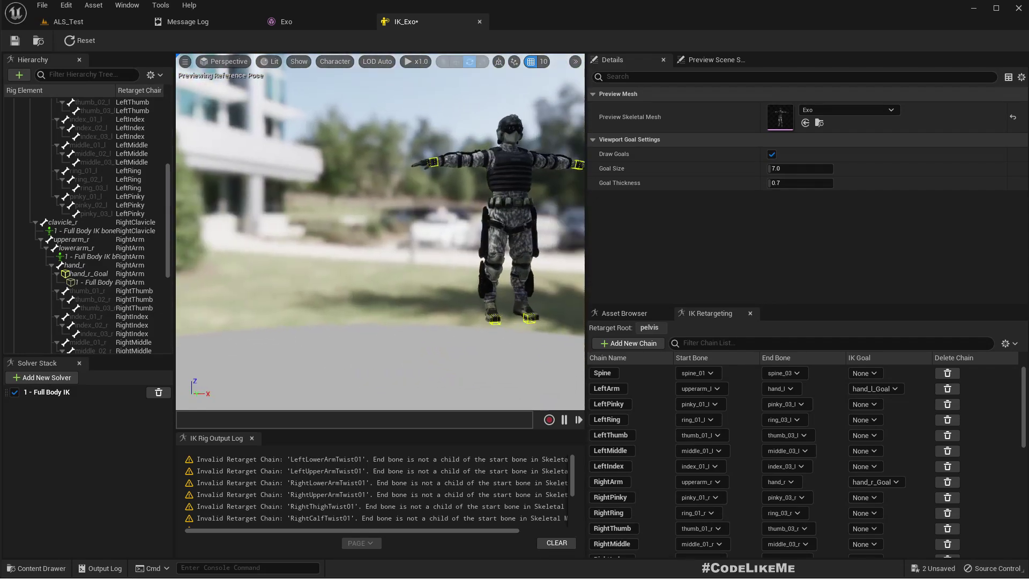
pyautogui.moveTo(332, 284); pyautogui.dragTo(460, 285)
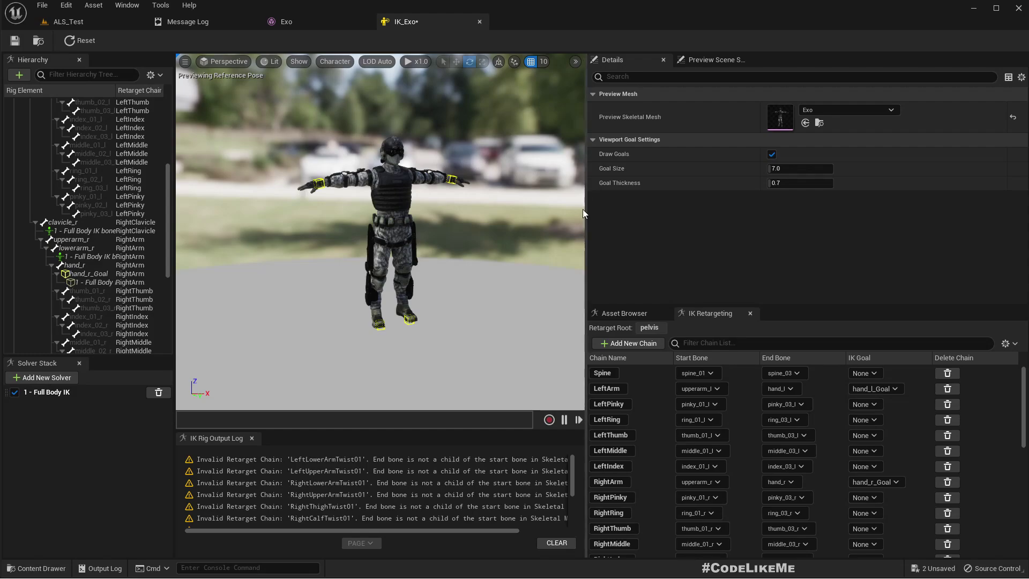
# Widen the preview viewport of the IK_Exo rig editor and save the IK_Exo rig
pyautogui.moveTo(583, 212); pyautogui.dragTo(736, 222)
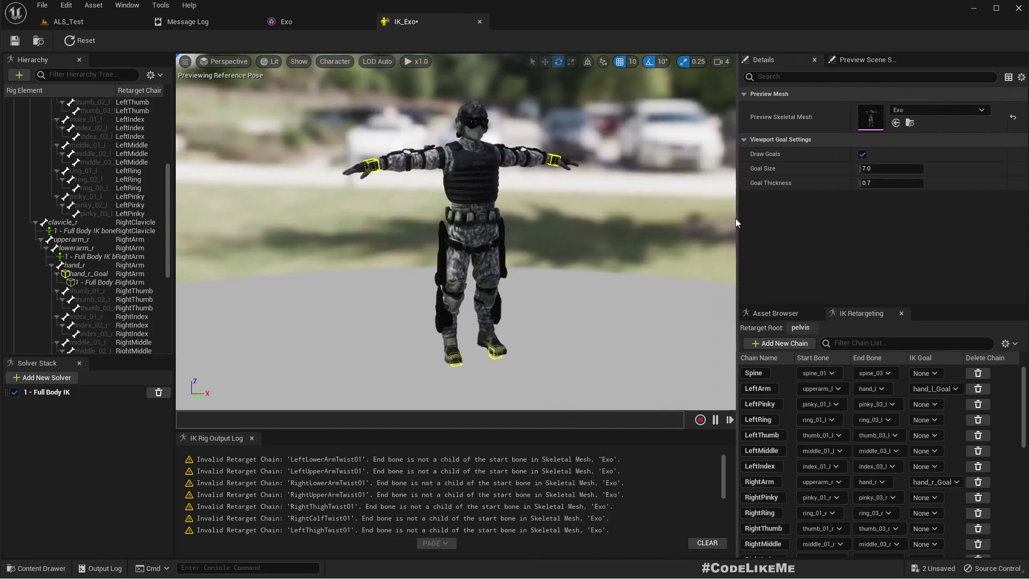
pyautogui.scroll(-1, 901, 467)
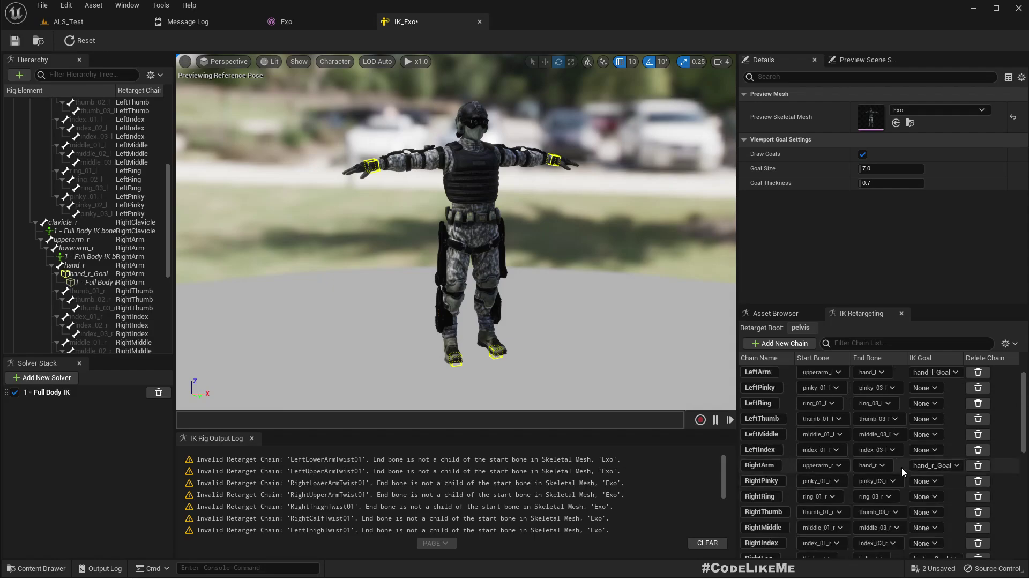
pyautogui.scroll(1, 901, 467)
pyautogui.click(22, 37)
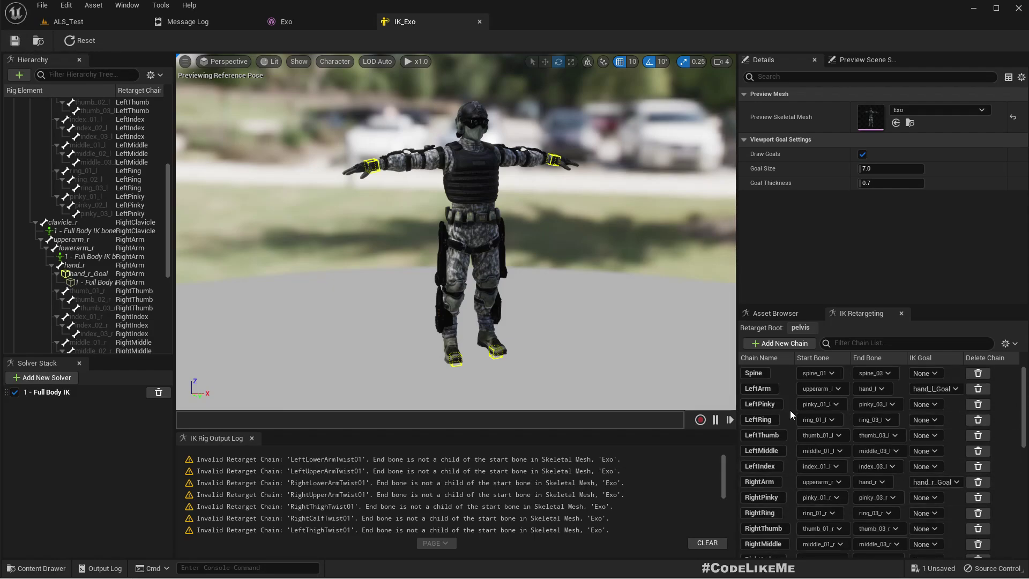
# Review the IK_Exo retarget chains from Spine to FootRootIK and locate the rig asset in its project folder
pyautogui.scroll(-7, 915, 419)
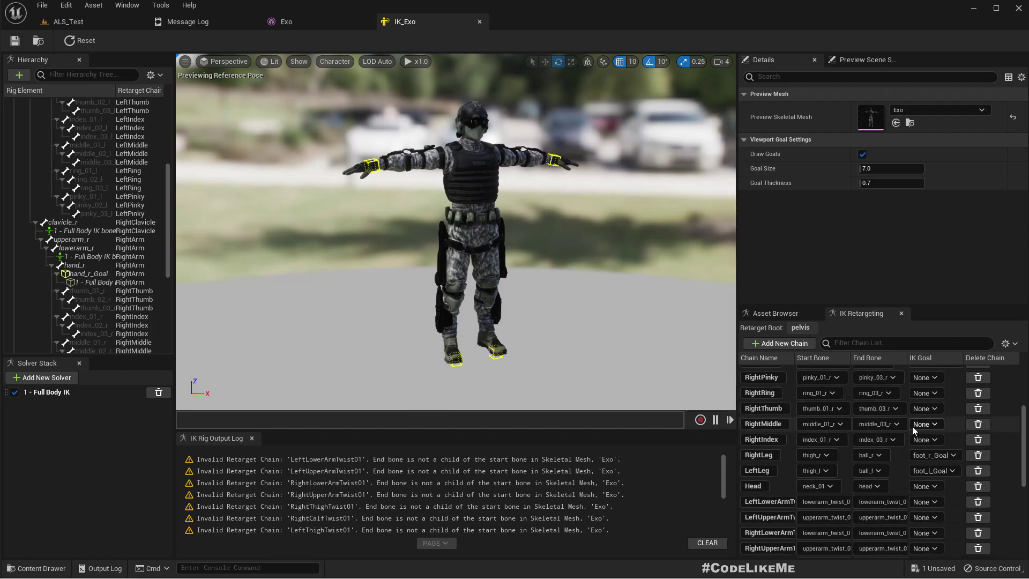
pyautogui.scroll(8, 912, 426)
pyautogui.scroll(-8, 912, 427)
pyautogui.scroll(-13, 910, 427)
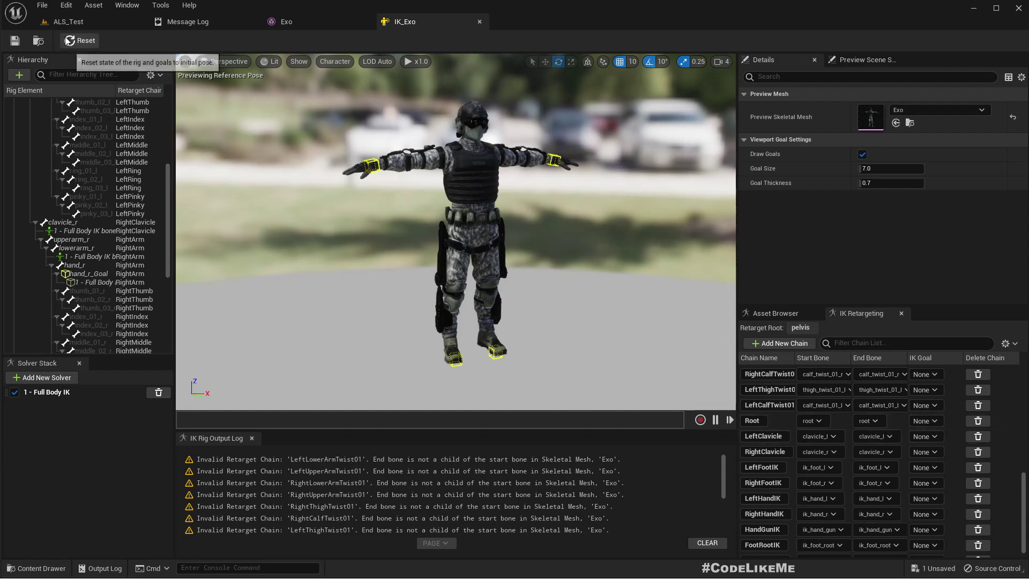
pyautogui.click(38, 40)
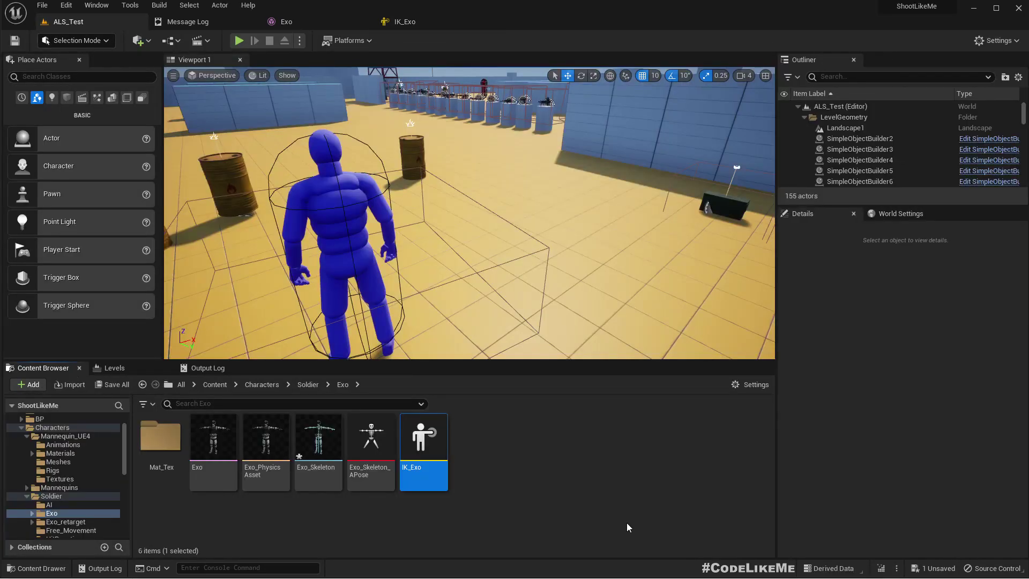
pyautogui.rightClick(483, 449)
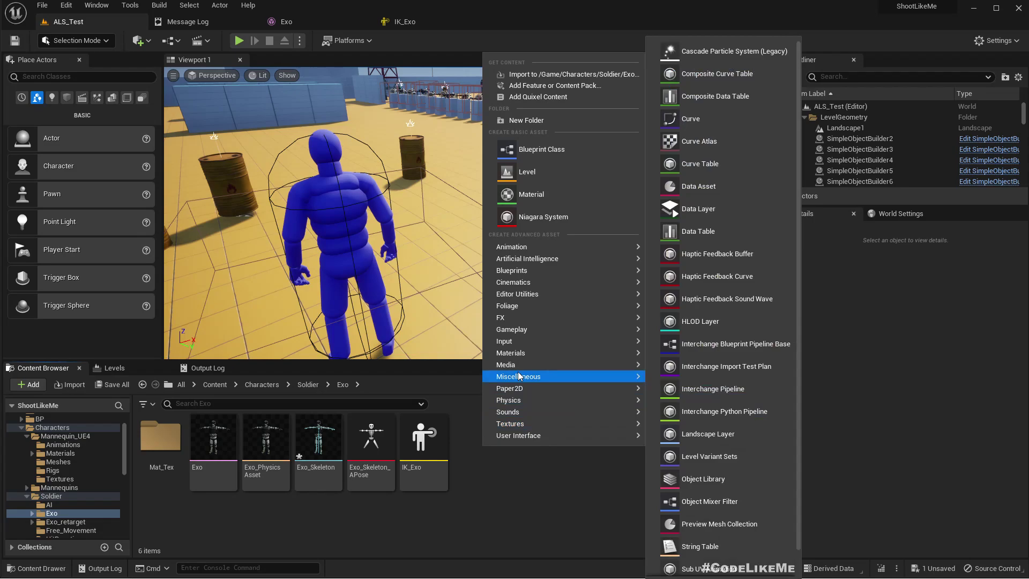
pyautogui.moveTo(562, 246)
pyautogui.moveTo(733, 438)
pyautogui.moveTo(725, 460)
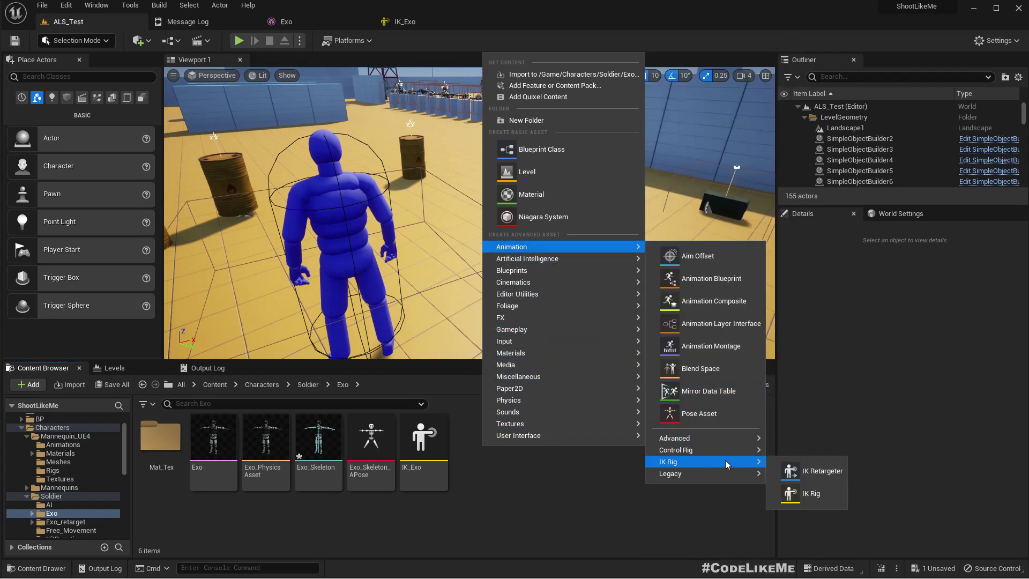
pyautogui.click(812, 472)
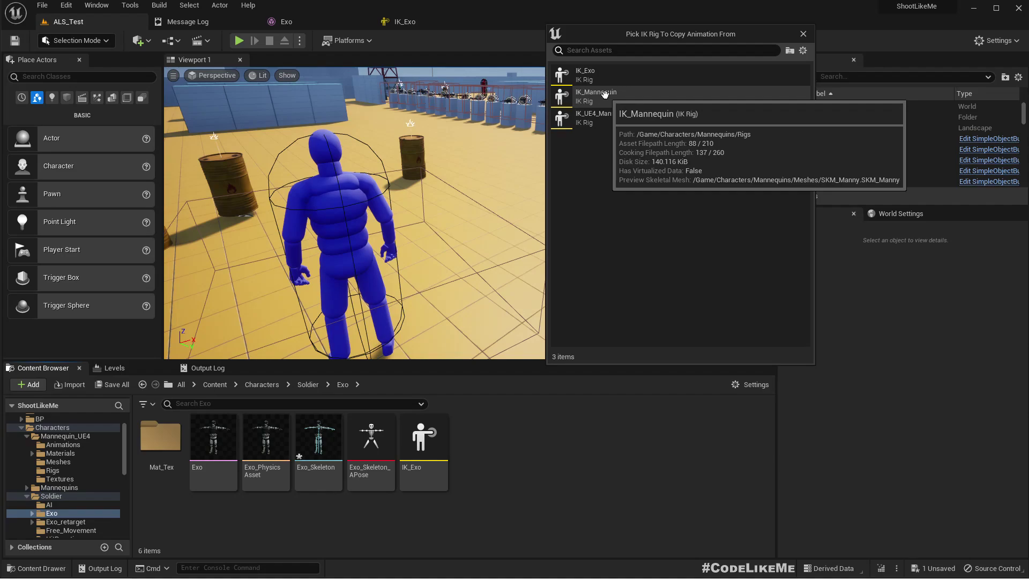
pyautogui.click(803, 34)
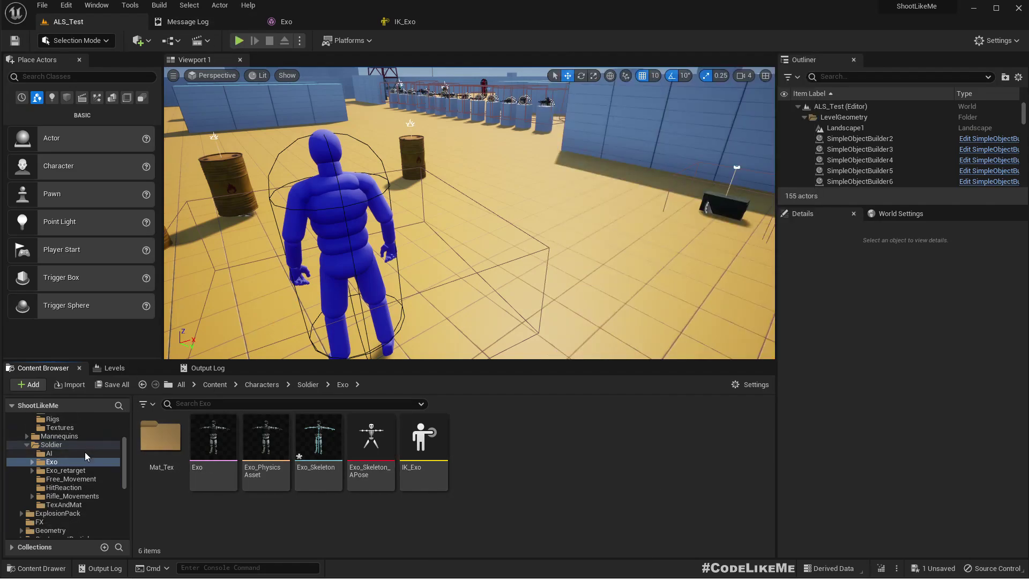
# Check the Mannequin_UE4 Rigs folder and locate the MannequinSkeleton folder used by the ALS_Player character
pyautogui.scroll(-4, 85, 452)
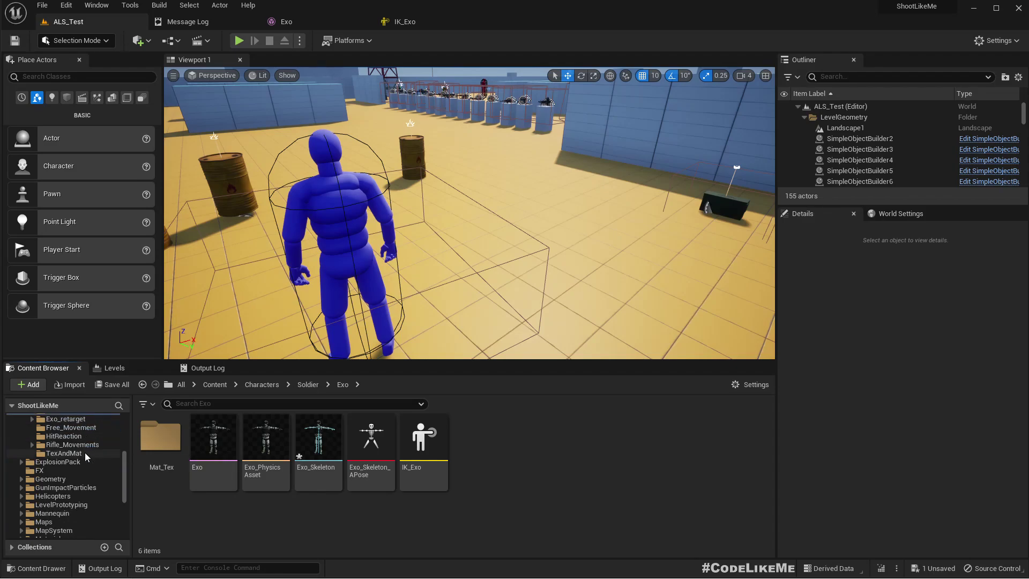
pyautogui.scroll(3, 64, 512)
pyautogui.scroll(1, 63, 512)
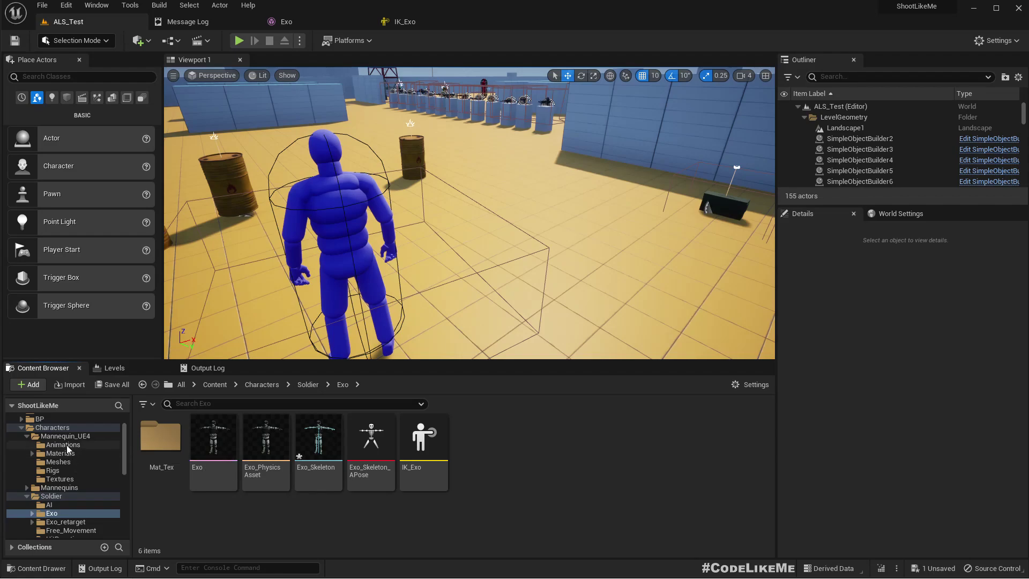
pyautogui.click(51, 471)
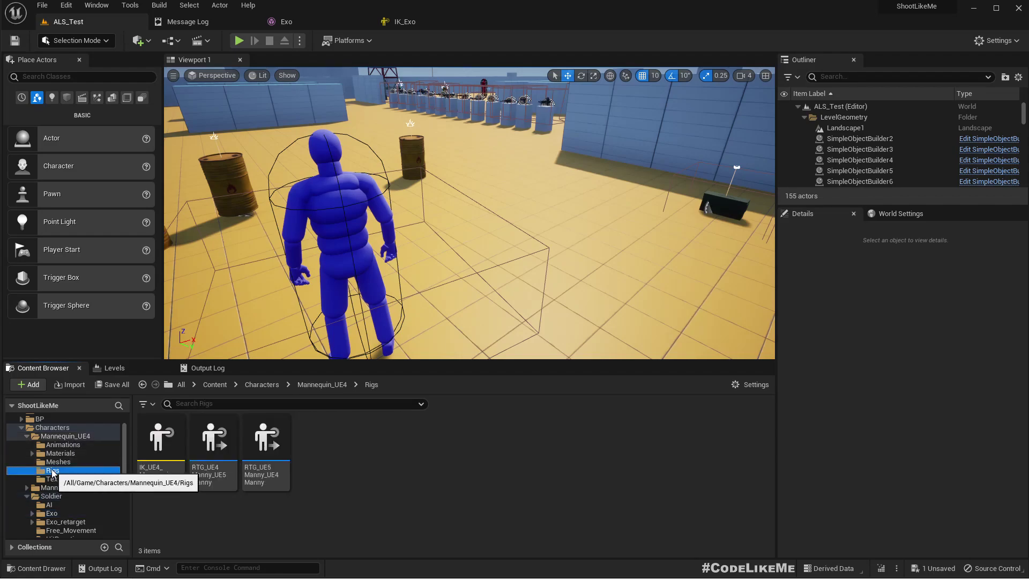
pyautogui.scroll(-2, 68, 453)
pyautogui.scroll(-1, 67, 453)
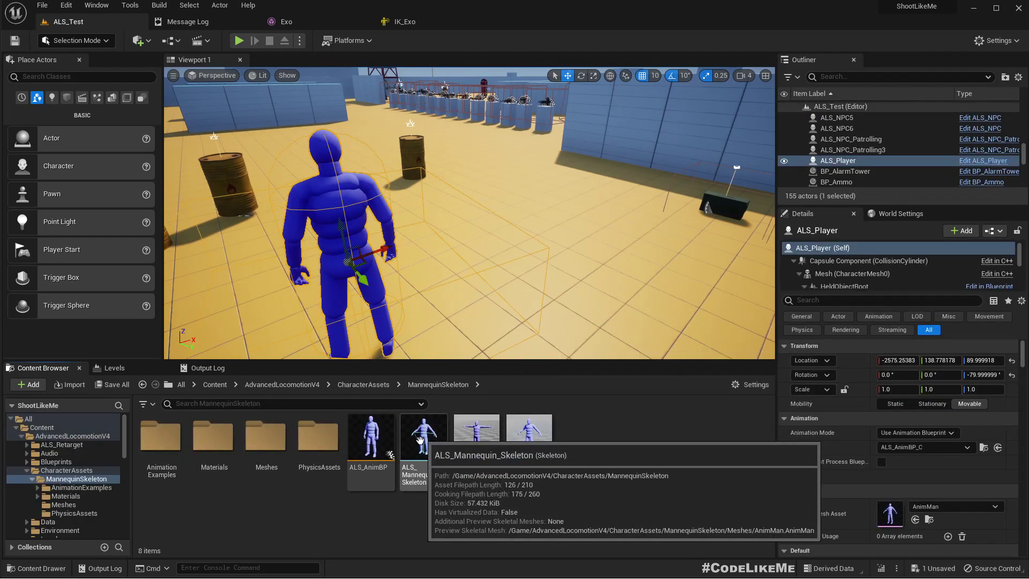
# Copy the IK_UE4_Mannequin rig from the Mannequin_UE4 Rigs folder into AdvancedLocomotionV4/CharacterAssets/MannequinSkeleton
pyautogui.scroll(-1, 77, 466)
pyautogui.scroll(-3, 77, 463)
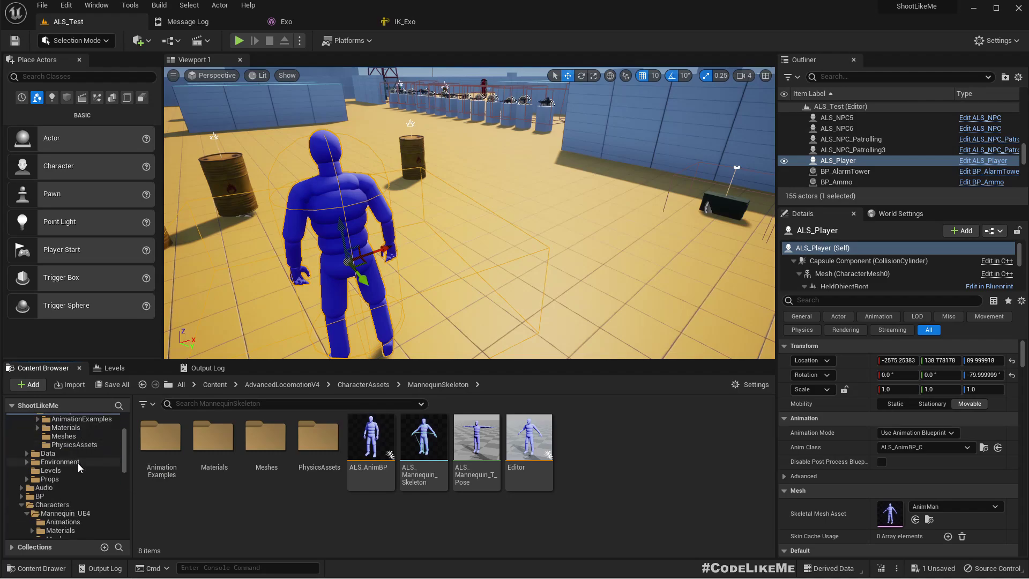
pyautogui.click(61, 498)
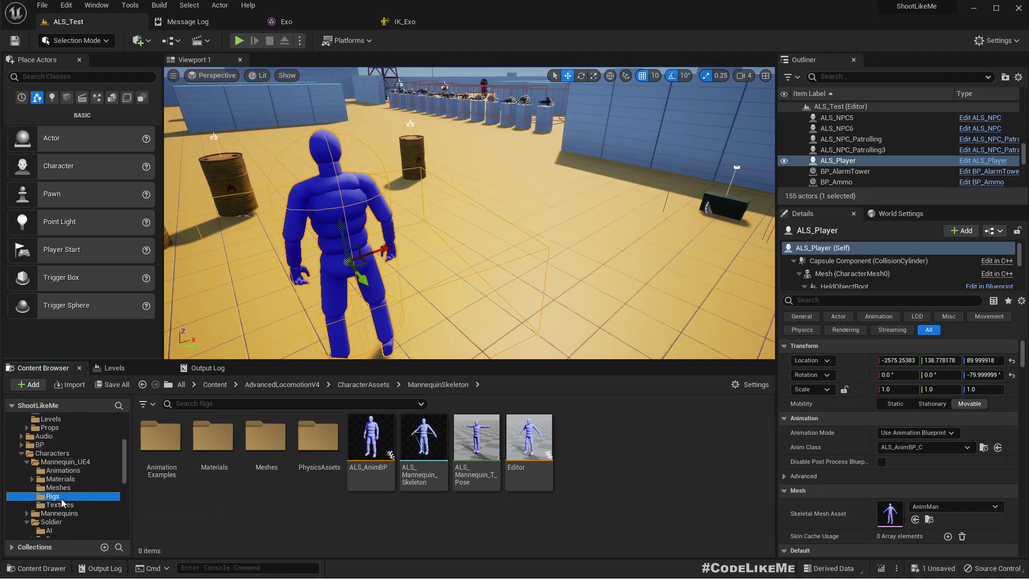
pyautogui.scroll(4, 102, 497)
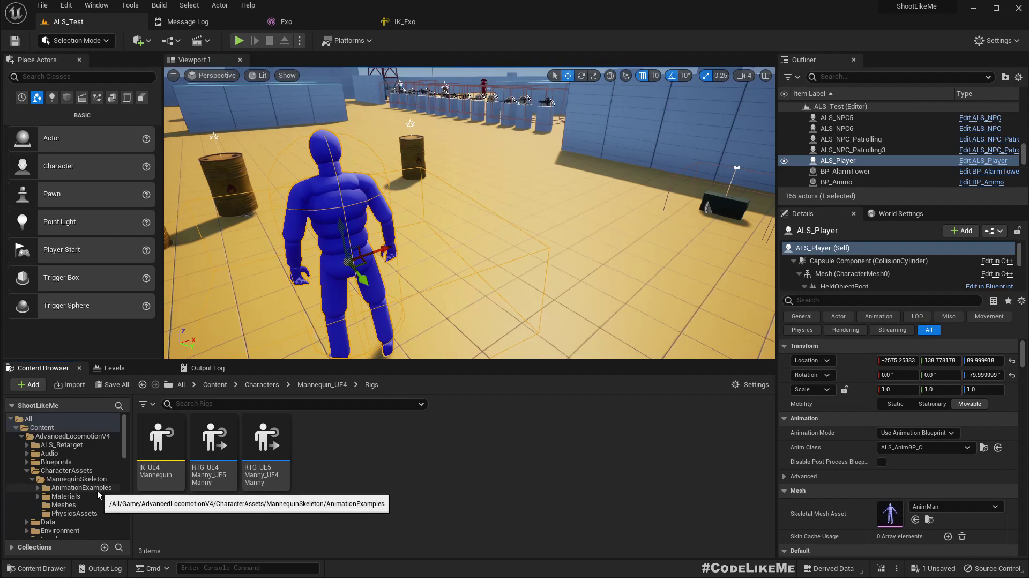
pyautogui.click(159, 444)
pyautogui.moveTo(159, 444); pyautogui.dragTo(78, 479)
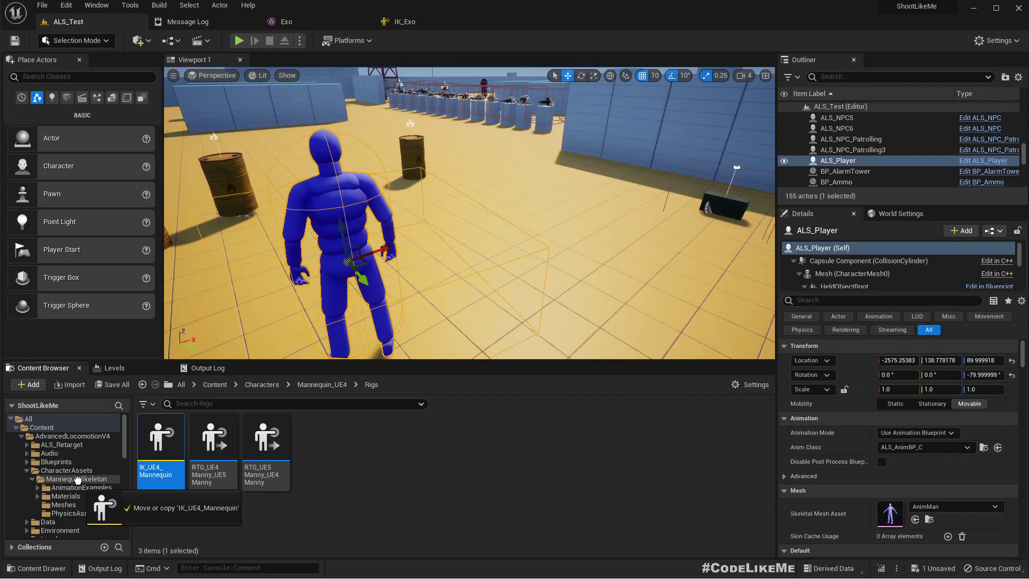
pyautogui.moveTo(78, 479); pyautogui.dragTo(78, 481)
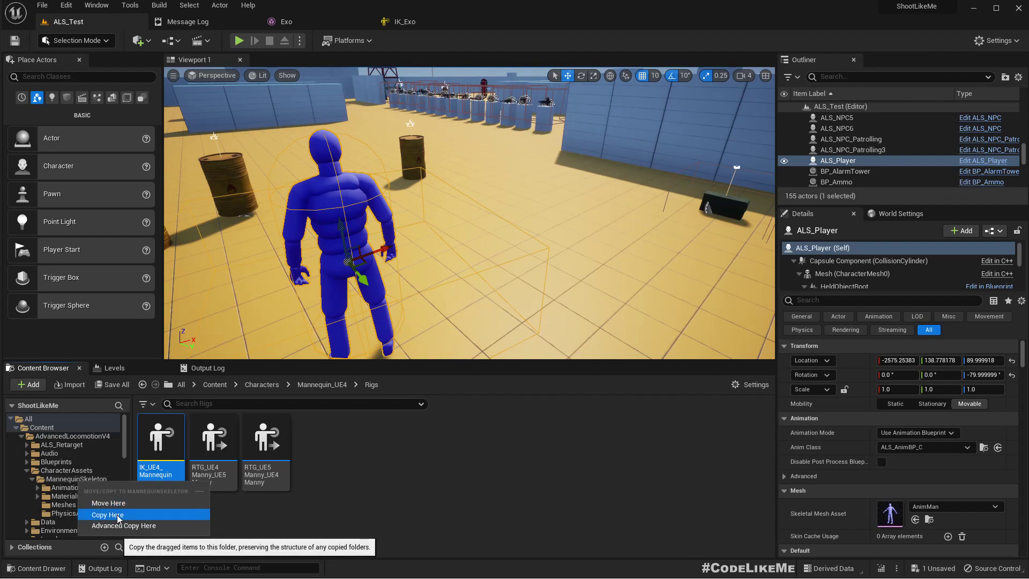
pyautogui.click(116, 515)
# Rename the copied IK_UE4_Mannequin rig in the MannequinSkeleton folder as IK_ALS
pyautogui.click(63, 477)
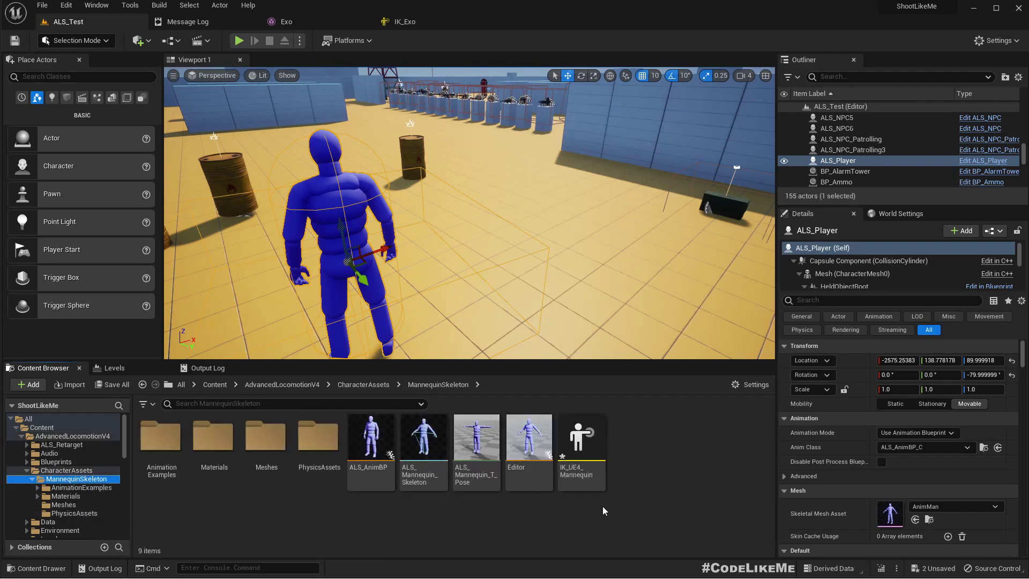
pyautogui.click(573, 439)
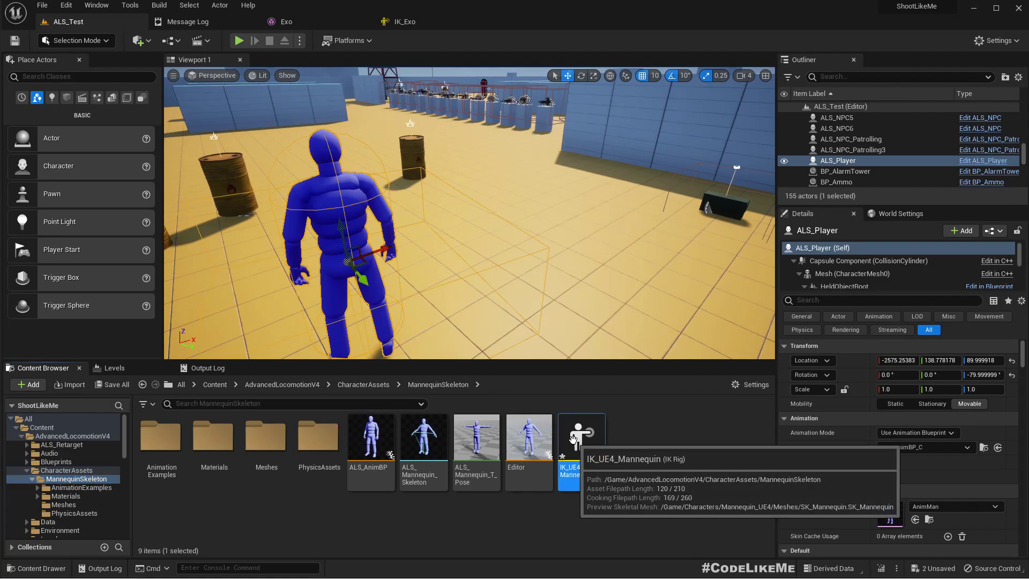
pyautogui.press('F2')
pyautogui.press('End')
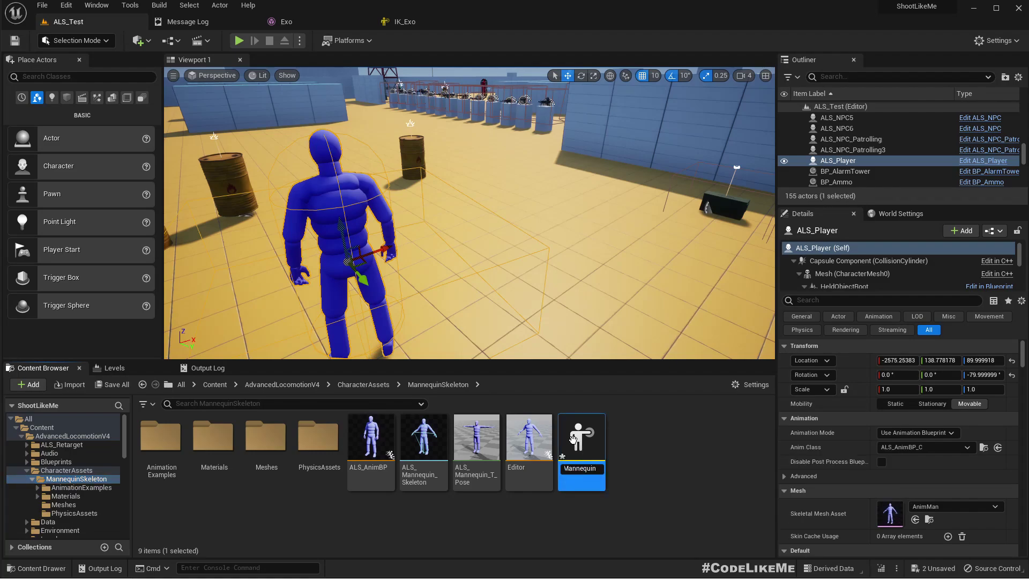
pyautogui.hotkey('shift', 'Home')
pyautogui.write('_ALS')
pyautogui.press('Return')
# Open the IK_ALS rig and dock its editor window alongside the other open editors
pyautogui.doubleClick(573, 439)
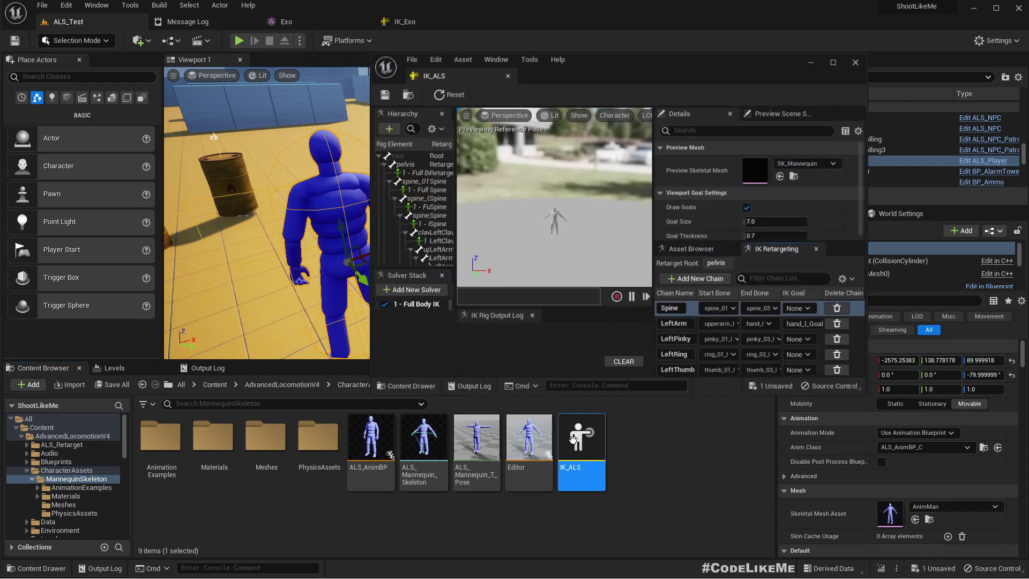
pyautogui.click(794, 162)
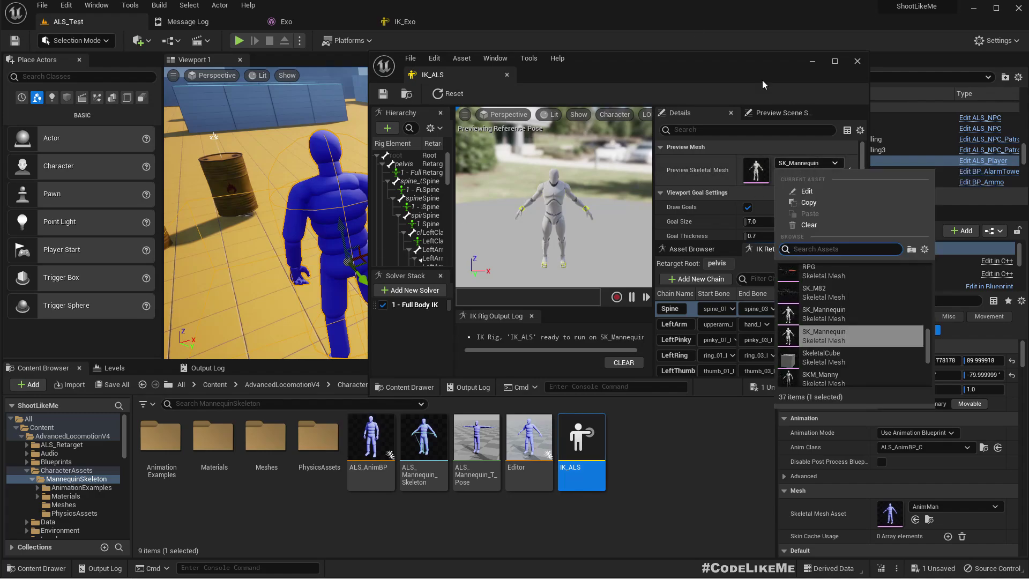
pyautogui.moveTo(475, 59); pyautogui.dragTo(466, 22)
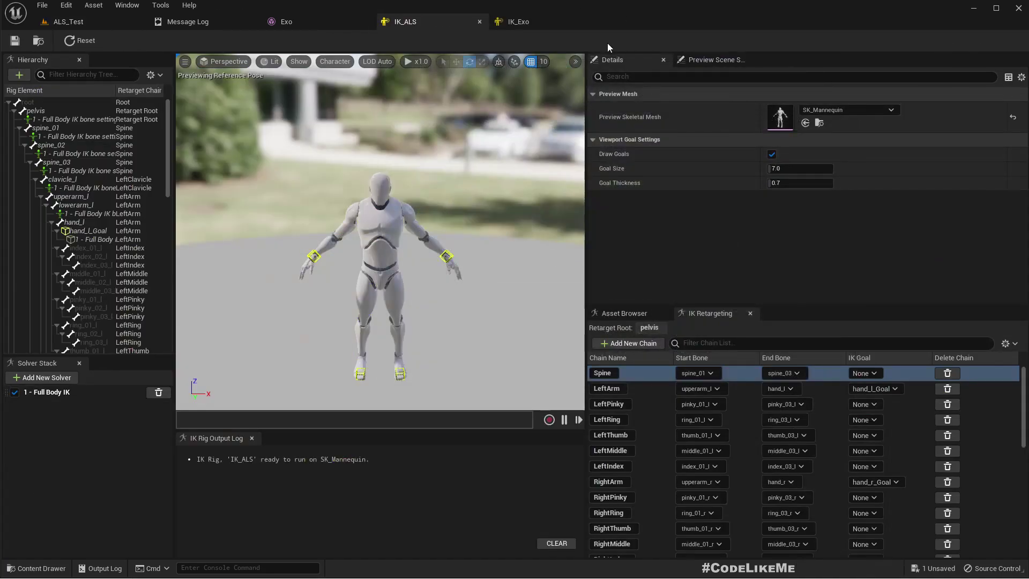
pyautogui.click(821, 111)
pyautogui.write('als')
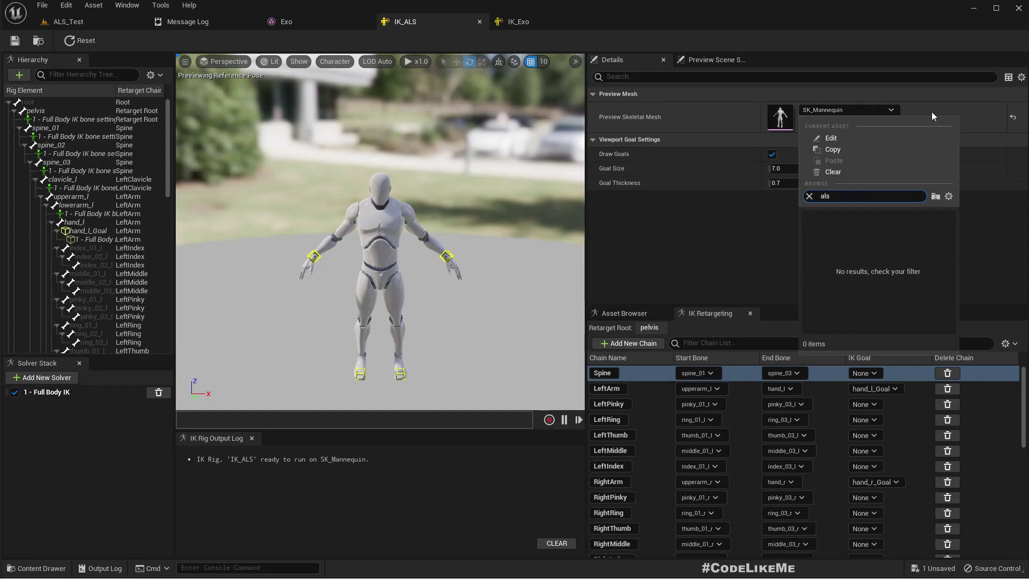
pyautogui.hotkey('ctrl', 'a')
# Set the IK_ALS preview skeletal mesh to AnimMan from the MannequinSkeleton Meshes folder and save the rig
pyautogui.click(85, 23)
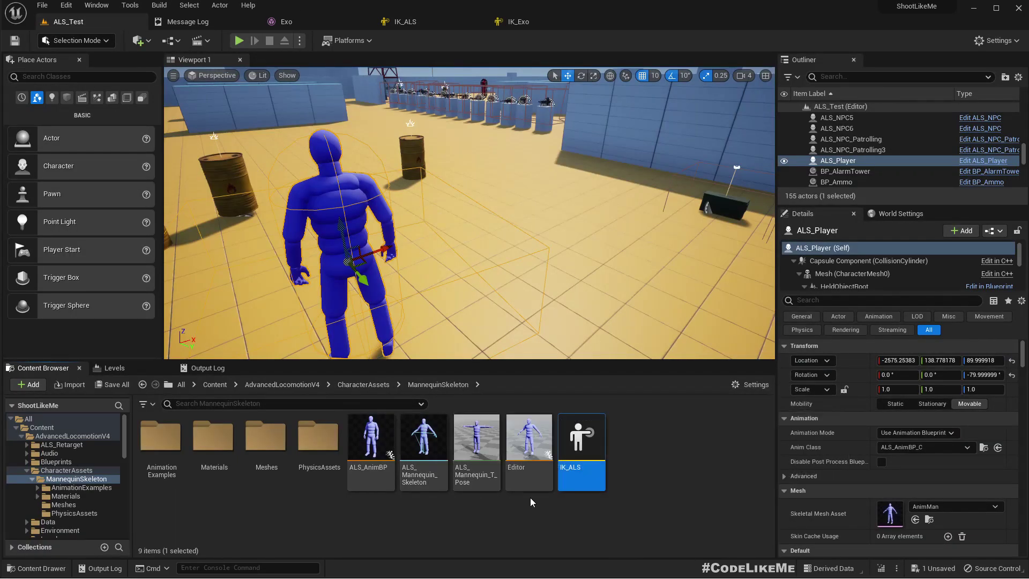
pyautogui.click(161, 439)
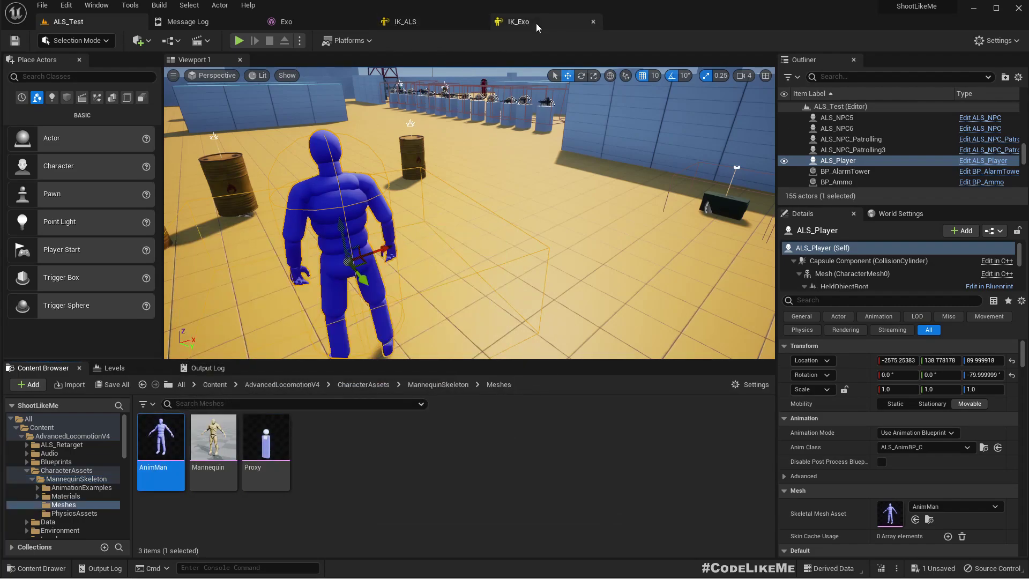
pyautogui.click(455, 21)
pyautogui.click(805, 123)
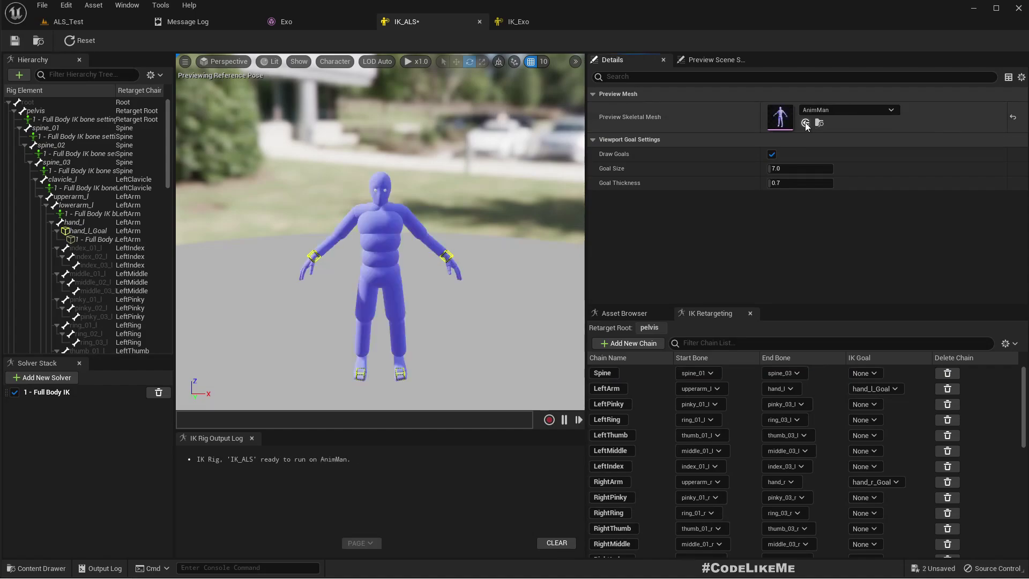
pyautogui.click(15, 41)
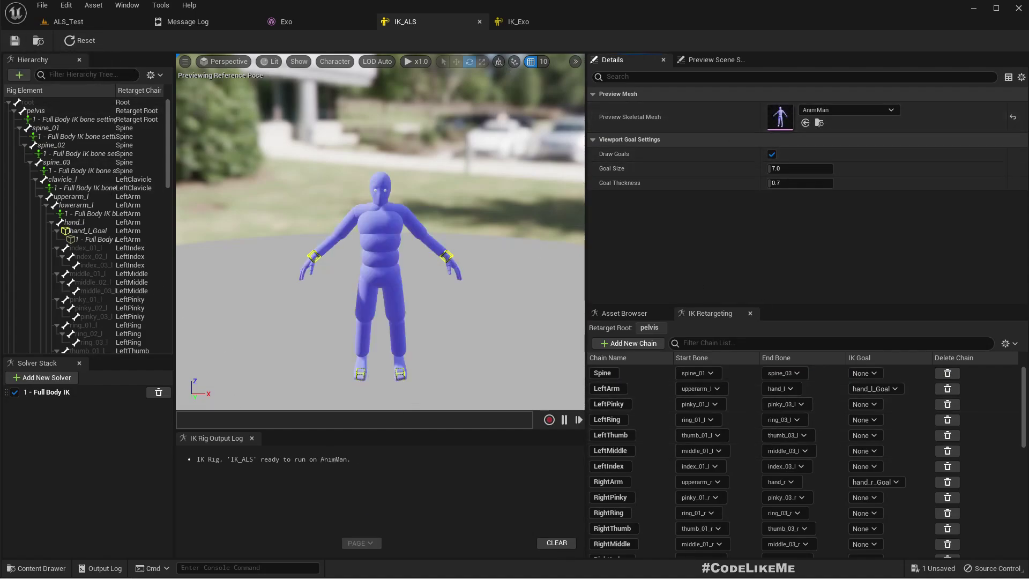
# Close the IK_ALS, IK_Exo and Exo editors and the Message Log, leaving only the ALS_Test level open
pyautogui.click(479, 21)
pyautogui.click(480, 21)
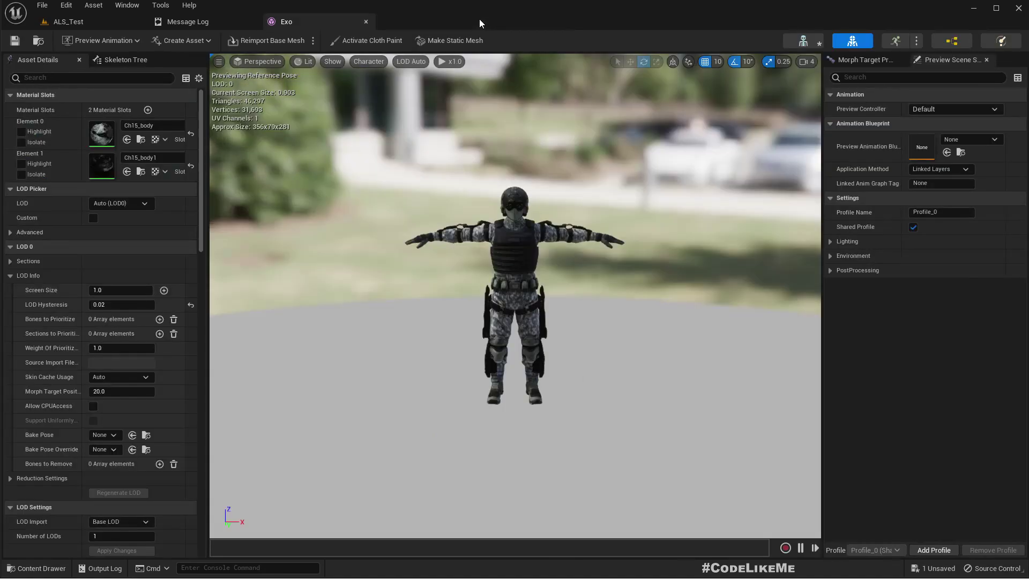
pyautogui.click(365, 22)
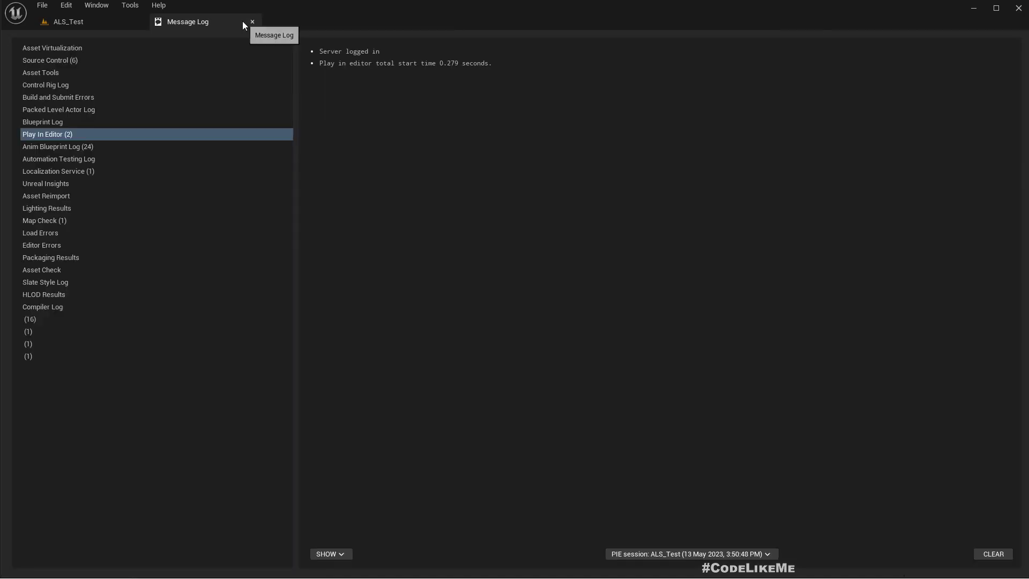
pyautogui.click(252, 22)
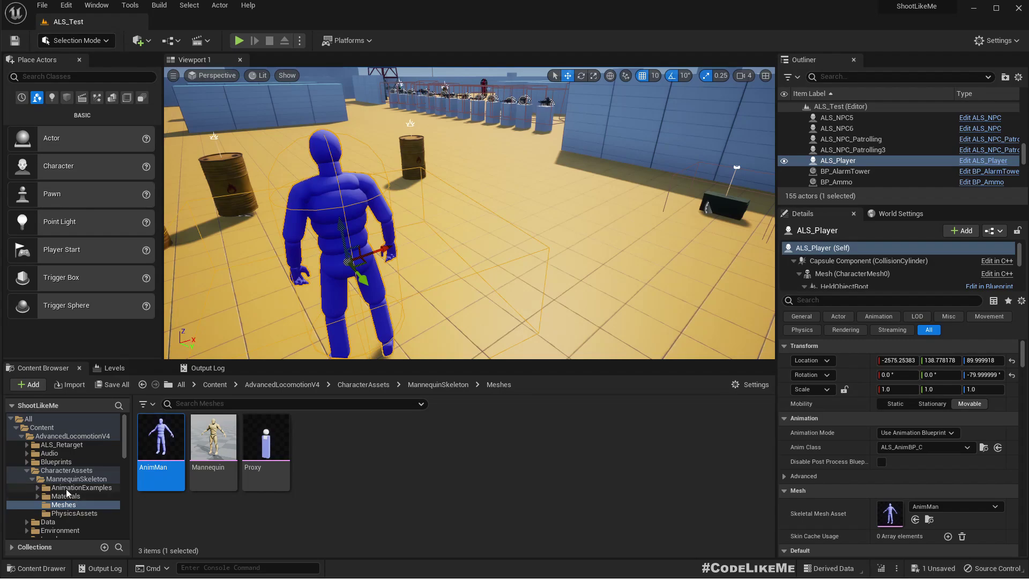
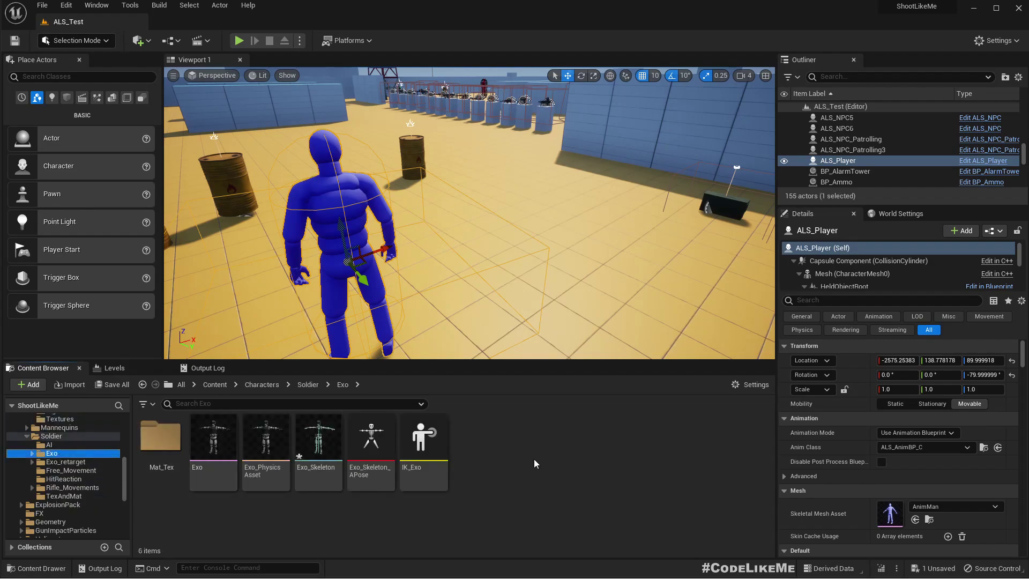
# Create an IK Retargeter in the Exo folder with IK_ALS as the rig to copy animation from
pyautogui.rightClick(509, 454)
pyautogui.moveTo(601, 428)
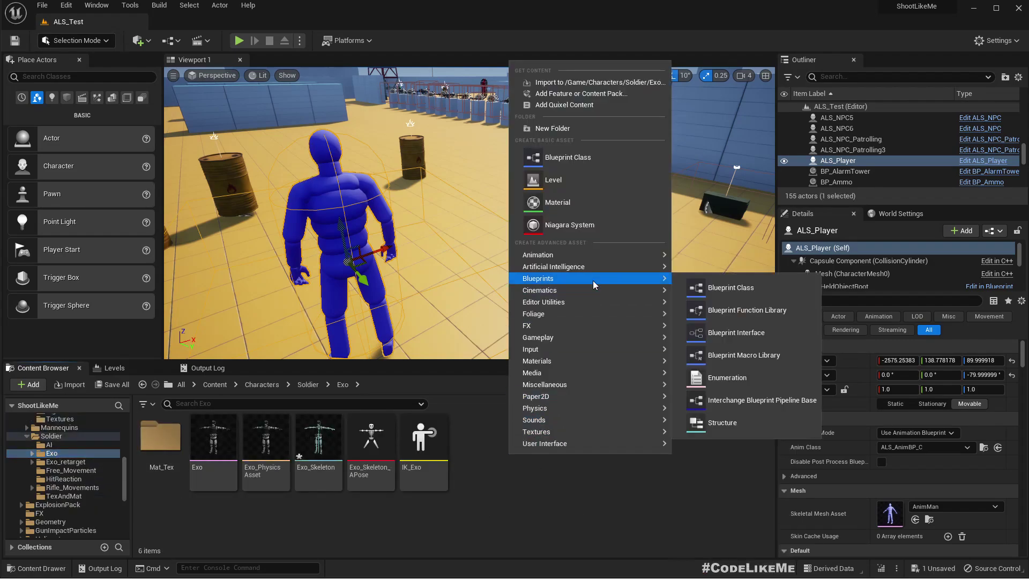
pyautogui.moveTo(595, 254)
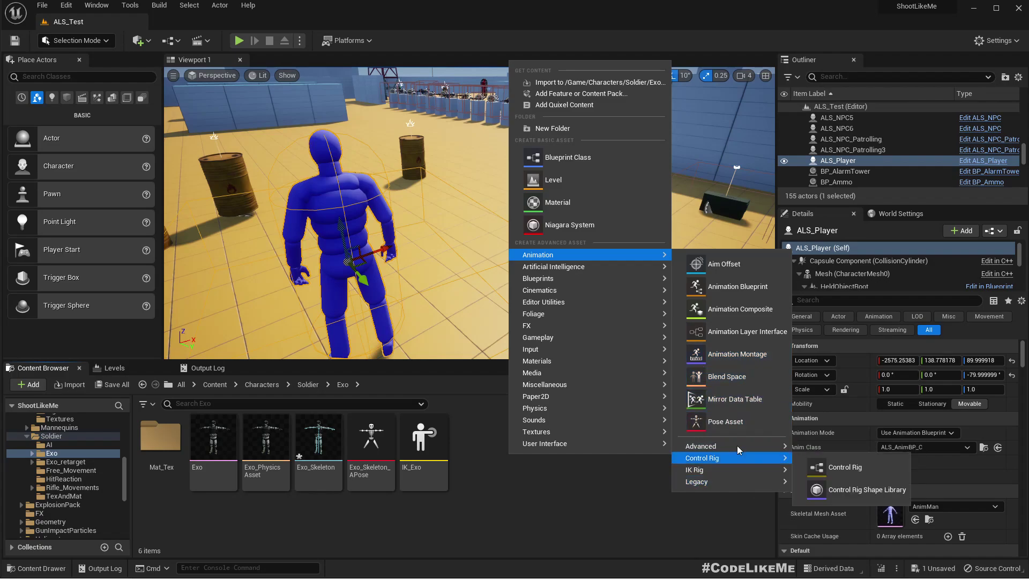
pyautogui.moveTo(731, 468)
pyautogui.click(820, 477)
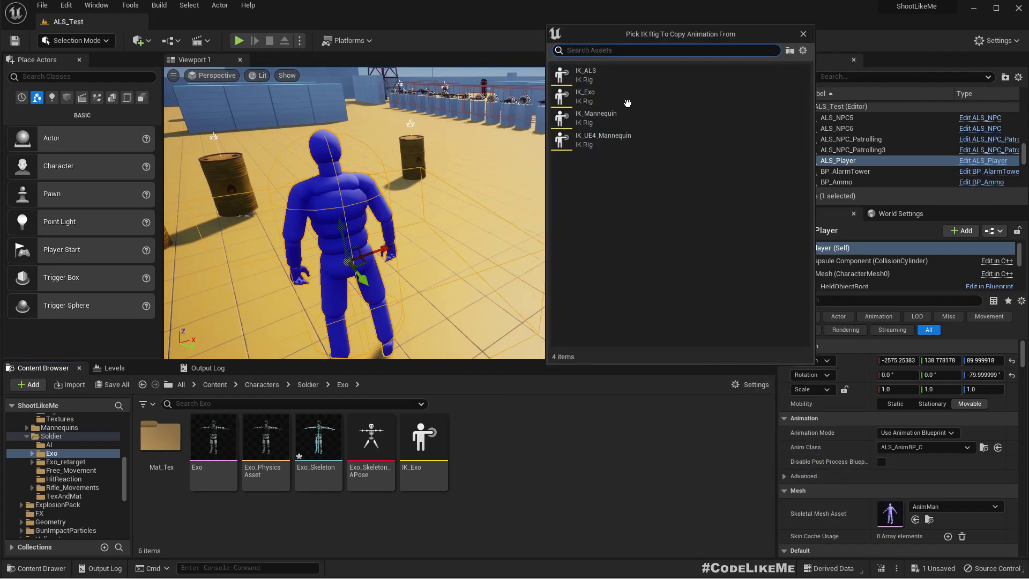
pyautogui.click(595, 72)
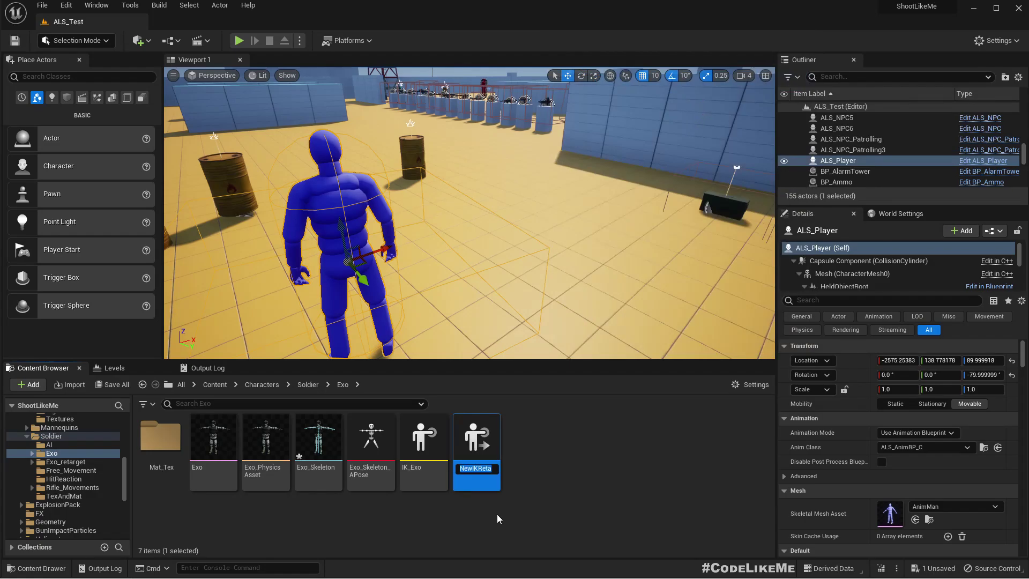
# Name the new retargeter IKRet_ALS_to_Exo
pyautogui.write('IKRE')
pyautogui.press('BackSpace')
pyautogui.write('e')
pyautogui.write('t_')
pyautogui.write('ALS')
pyautogui.write('_')
pyautogui.write('to_Ex')
pyautogui.write('o')
pyautogui.press('Return')
# Open IKRet_ALS_to_Exo docked beside the level editor and set its target IK rig to IK_Exo
pyautogui.press('Return')
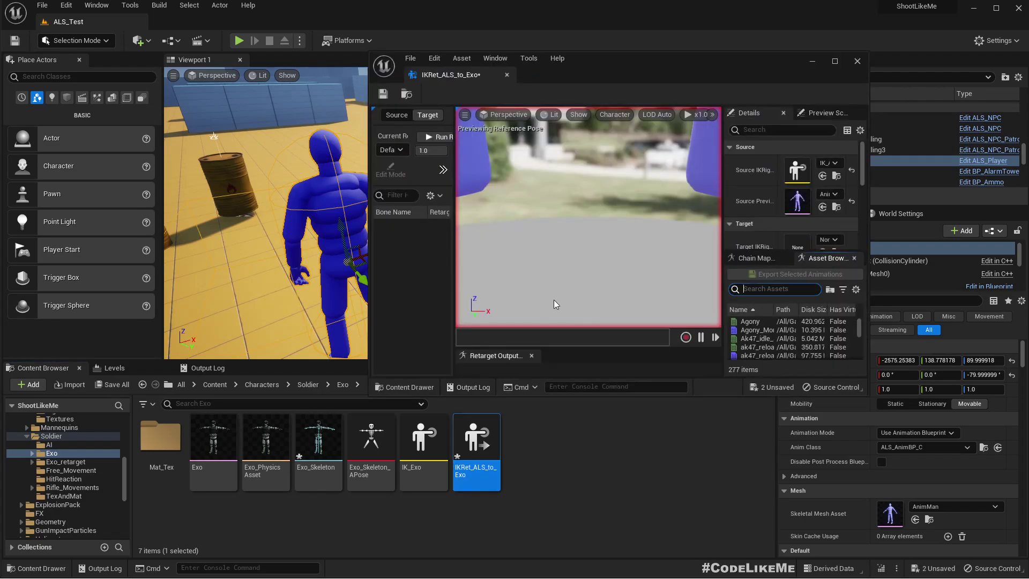
pyautogui.moveTo(457, 72); pyautogui.dragTo(446, 23)
pyautogui.scroll(-8, 536, 202)
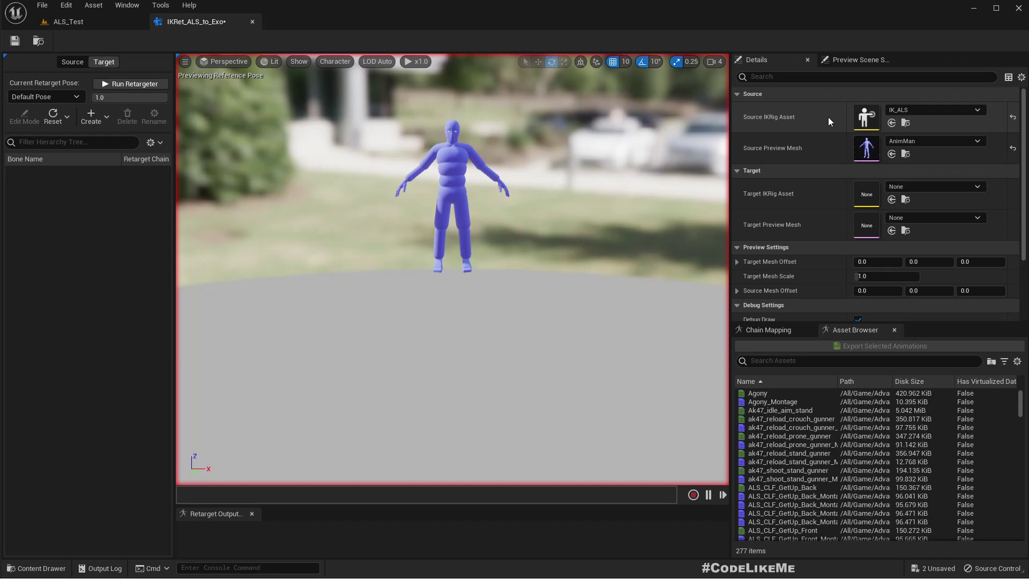
pyautogui.click(914, 188)
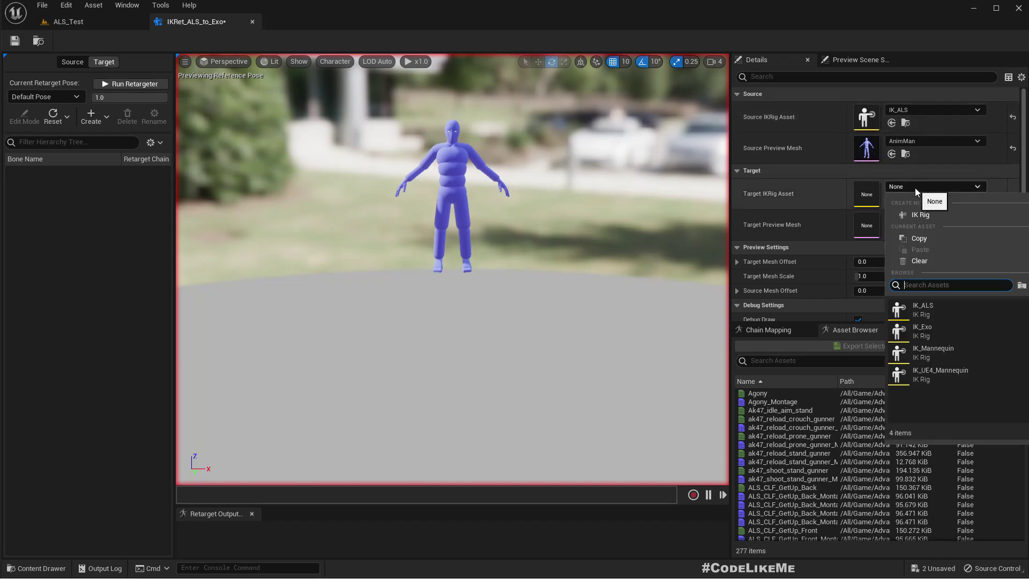
pyautogui.click(929, 329)
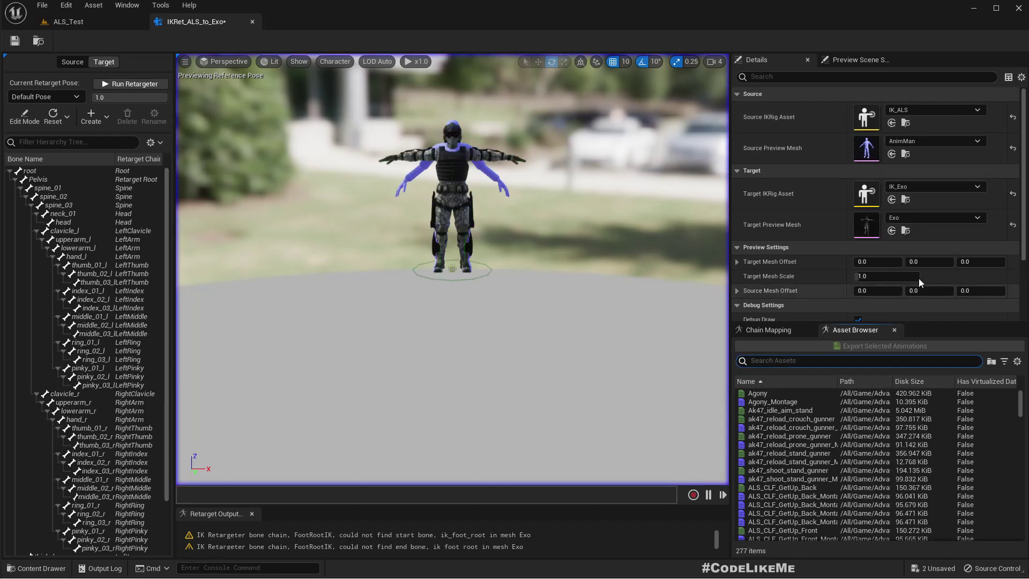
# Enable pose editing for the target's default retarget pose and rotate the upperarm_l bone 40° about X to match the source arm
pyautogui.scroll(4, 487, 166)
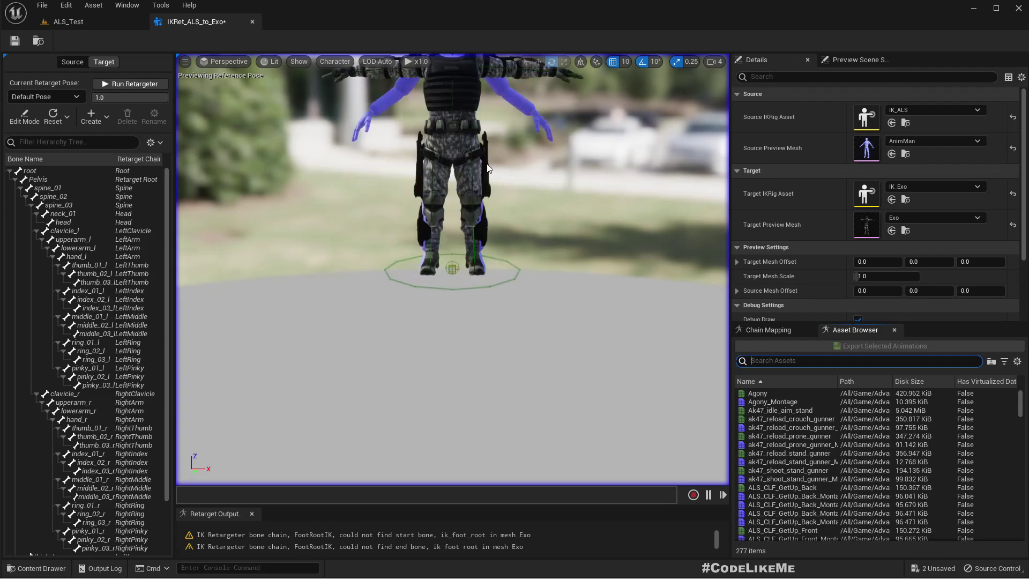
pyautogui.moveTo(487, 165); pyautogui.dragTo(495, 177, button='middle')
pyautogui.scroll(1, 495, 177)
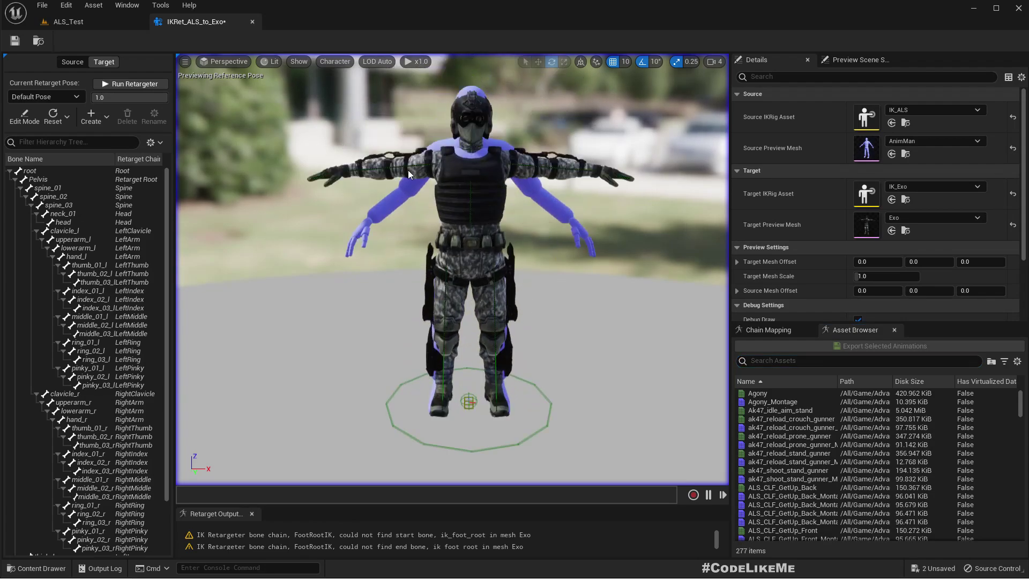
pyautogui.click(436, 164)
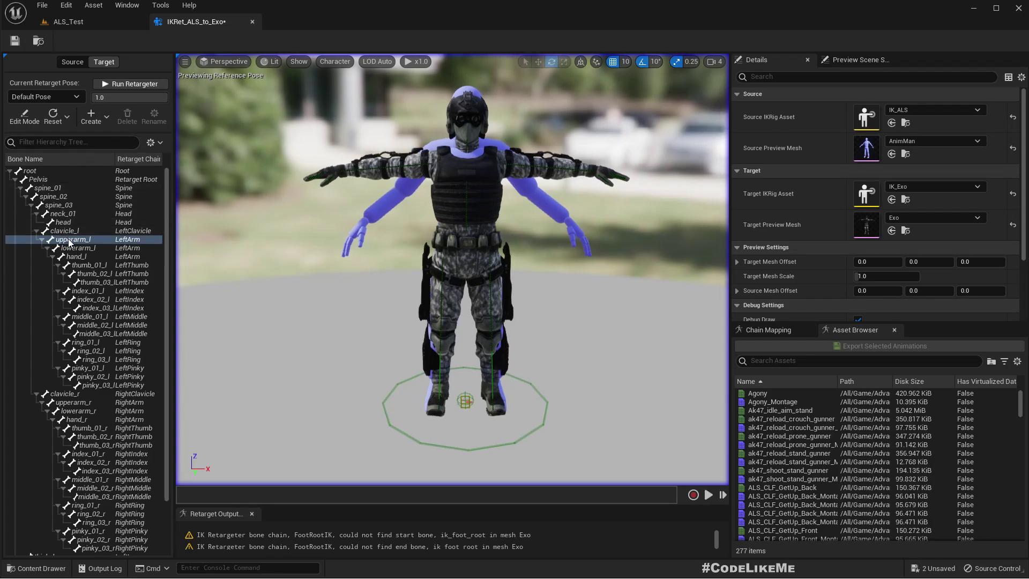
pyautogui.click(24, 117)
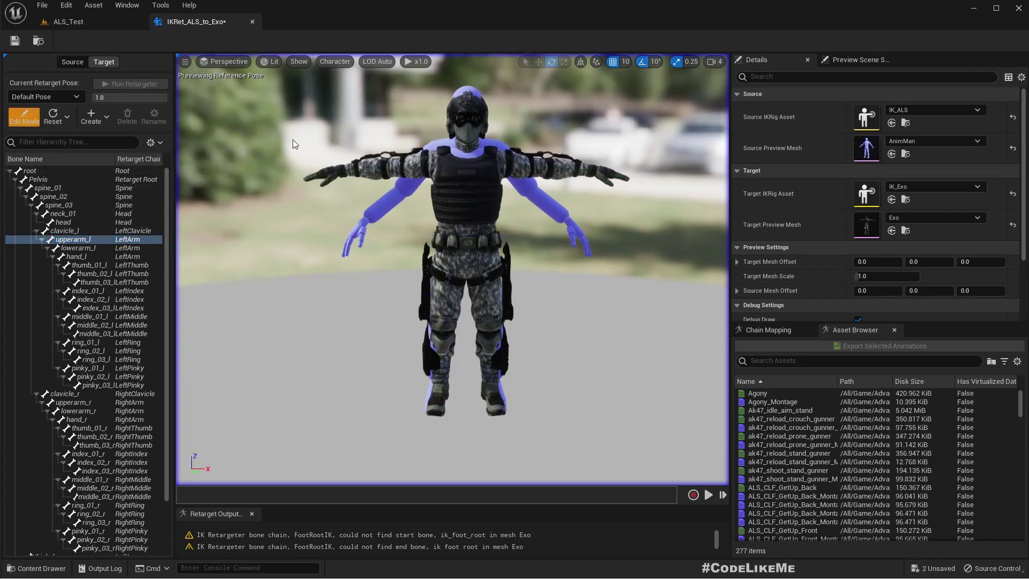
pyautogui.click(71, 231)
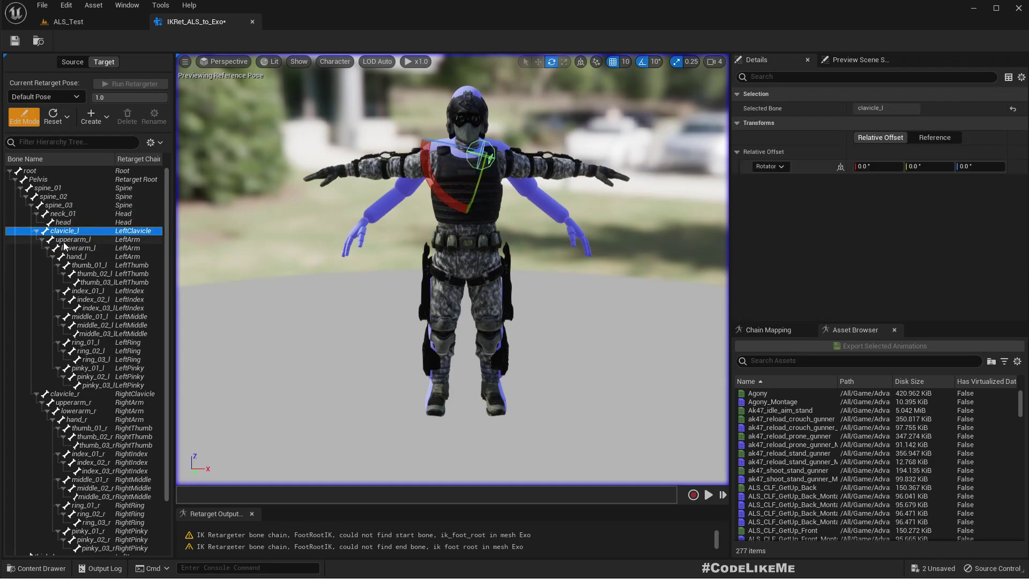
pyautogui.click(73, 240)
pyautogui.scroll(5, 499, 185)
pyautogui.scroll(-3, 554, 185)
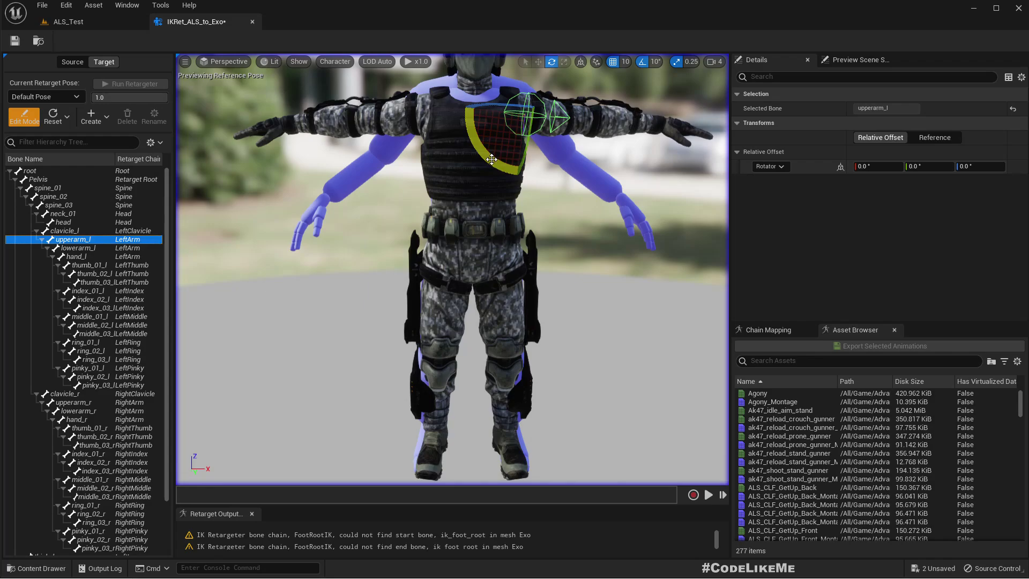
pyautogui.moveTo(492, 160); pyautogui.dragTo(516, 180)
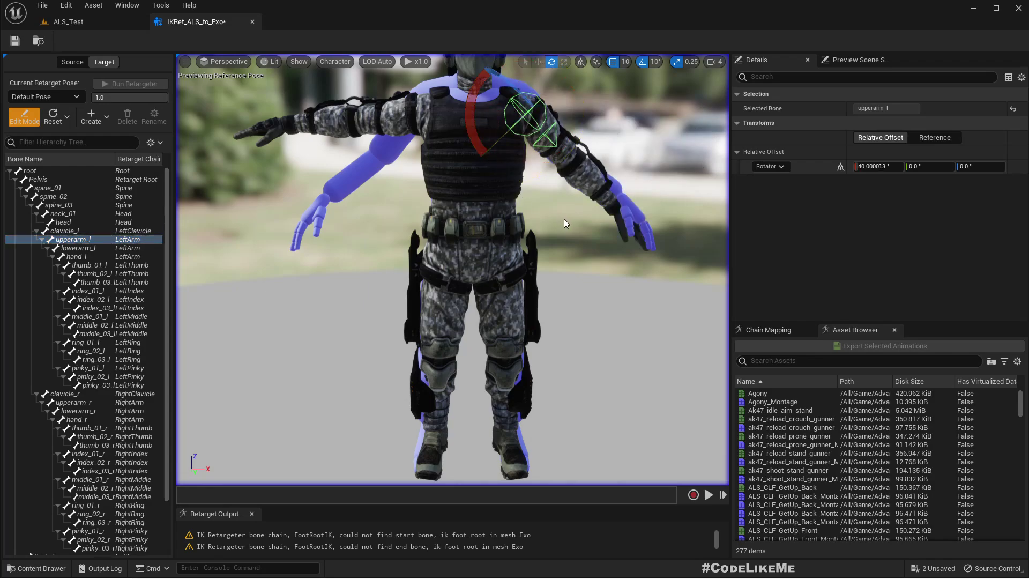
# Rotate the lowerarm_l bone to a -10° X offset in the target retarget pose
pyautogui.click(78, 248)
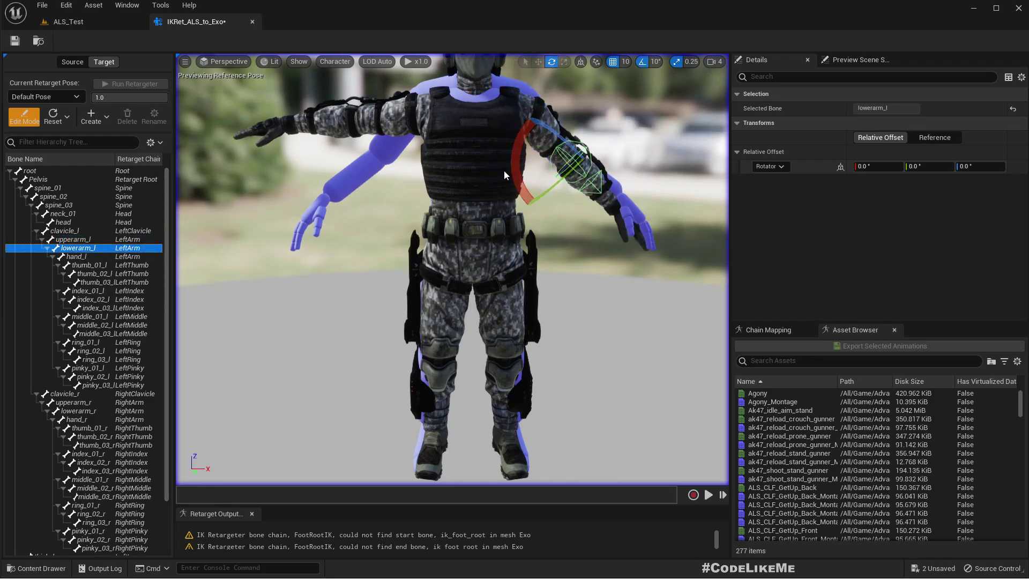
pyautogui.scroll(-3, 517, 143)
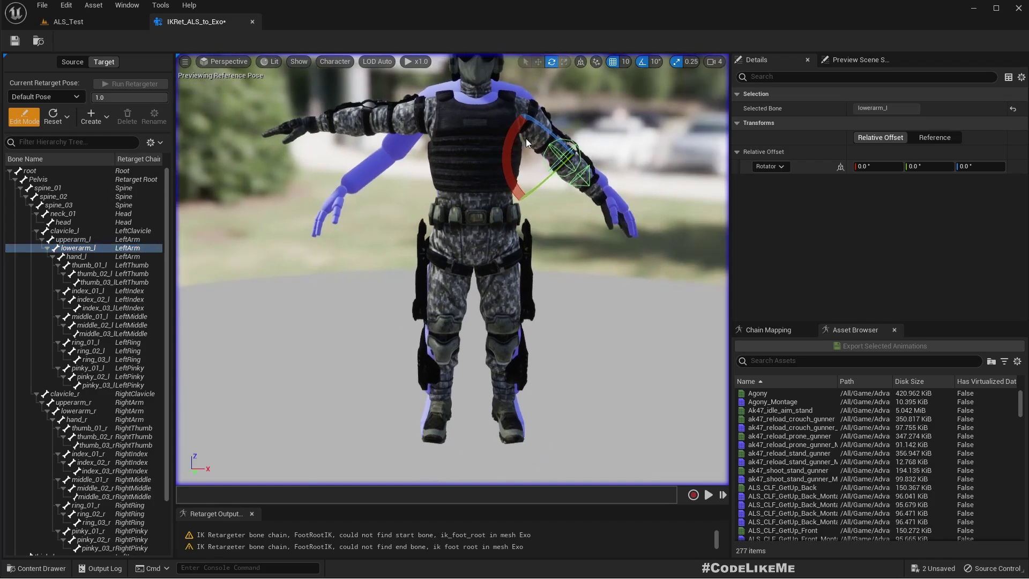
pyautogui.moveTo(519, 133); pyautogui.dragTo(571, 148)
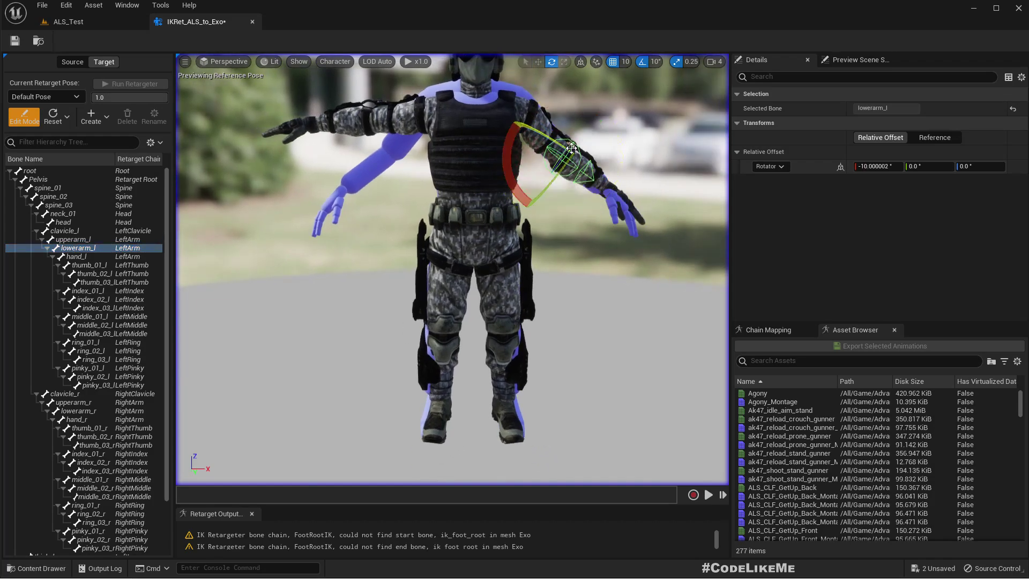
# Rotate the hand_l bone to a 10° X offset so it lines up with the source's left hand
pyautogui.click(82, 257)
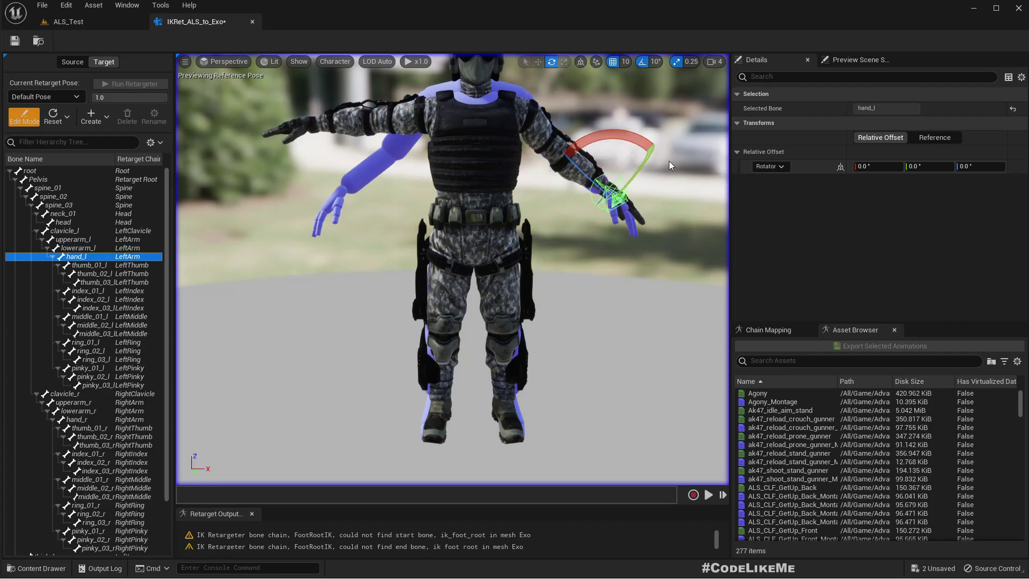
pyautogui.moveTo(602, 134); pyautogui.dragTo(637, 135, button='right')
pyautogui.moveTo(540, 132); pyautogui.dragTo(558, 139)
pyautogui.moveTo(482, 248); pyautogui.dragTo(482, 248)
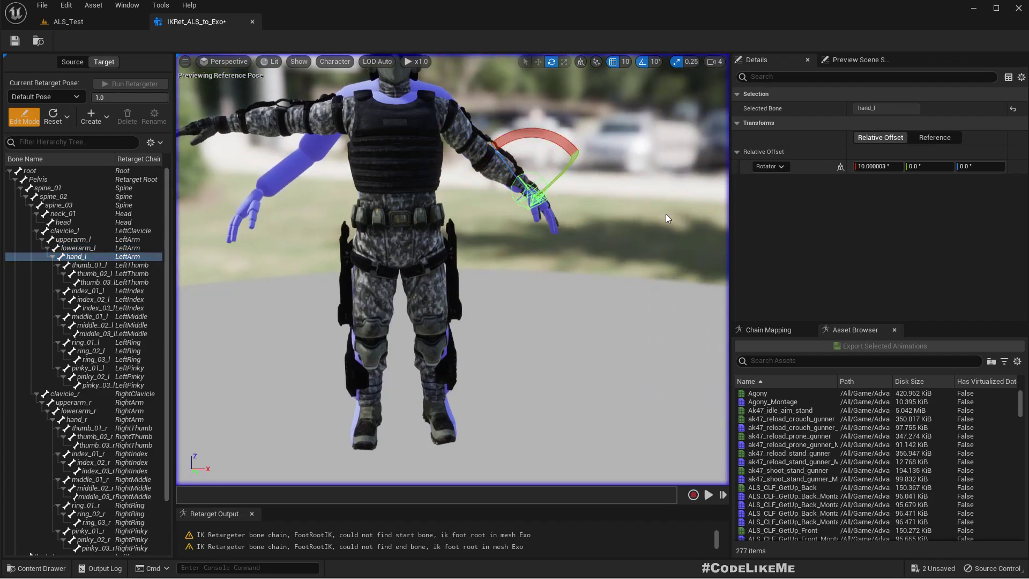
# Rotate the upperarm_r bone downward to line up with the source's right arm
pyautogui.scroll(-4, 382, 195)
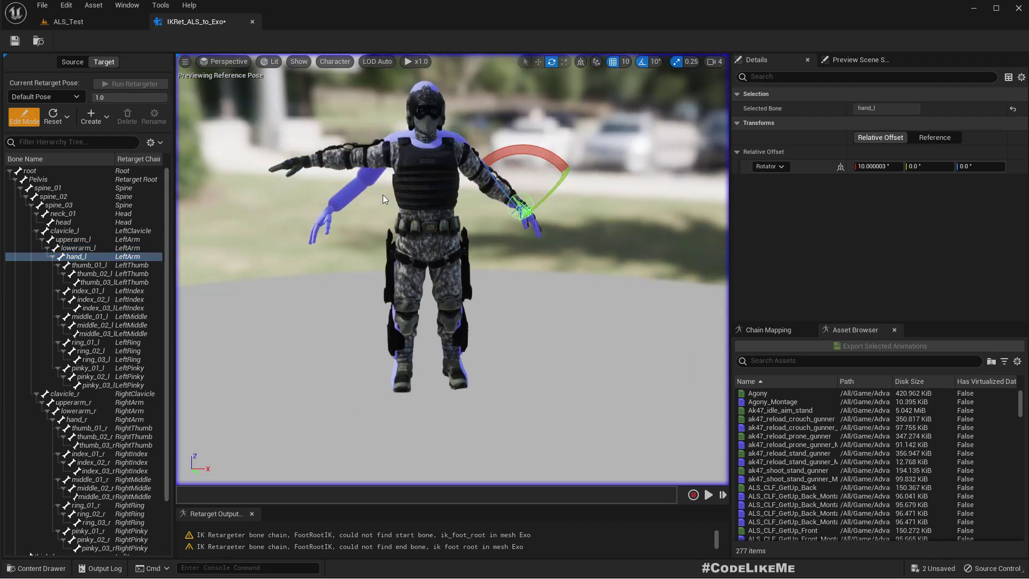
pyautogui.click(78, 410)
pyautogui.click(74, 402)
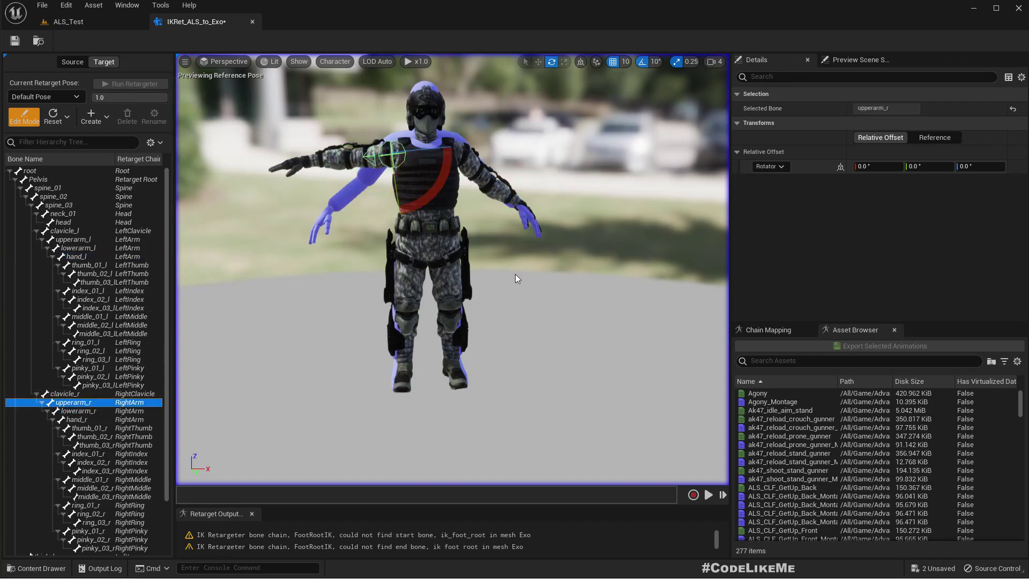
pyautogui.moveTo(407, 204); pyautogui.dragTo(421, 242)
# Rotate the lowerarm_r bone to a -10° X offset in the target retarget pose
pyautogui.click(79, 412)
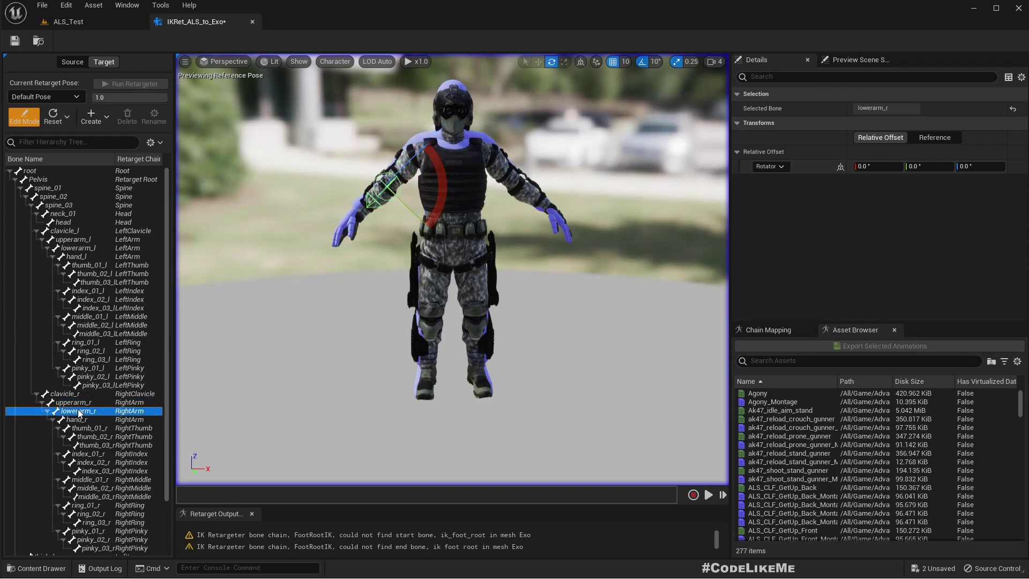
pyautogui.moveTo(437, 159); pyautogui.dragTo(437, 160, button='right')
pyautogui.moveTo(439, 165); pyautogui.dragTo(439, 167)
pyautogui.moveTo(436, 229); pyautogui.dragTo(440, 224)
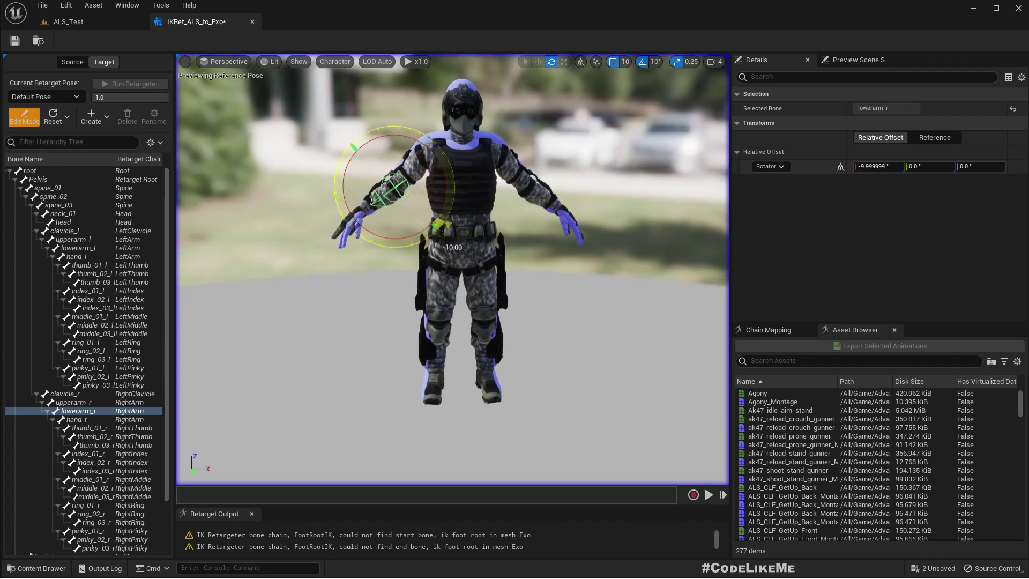
# Rotate the hand_r bone to a 10° X offset so it lines up with the source's right hand
pyautogui.click(75, 420)
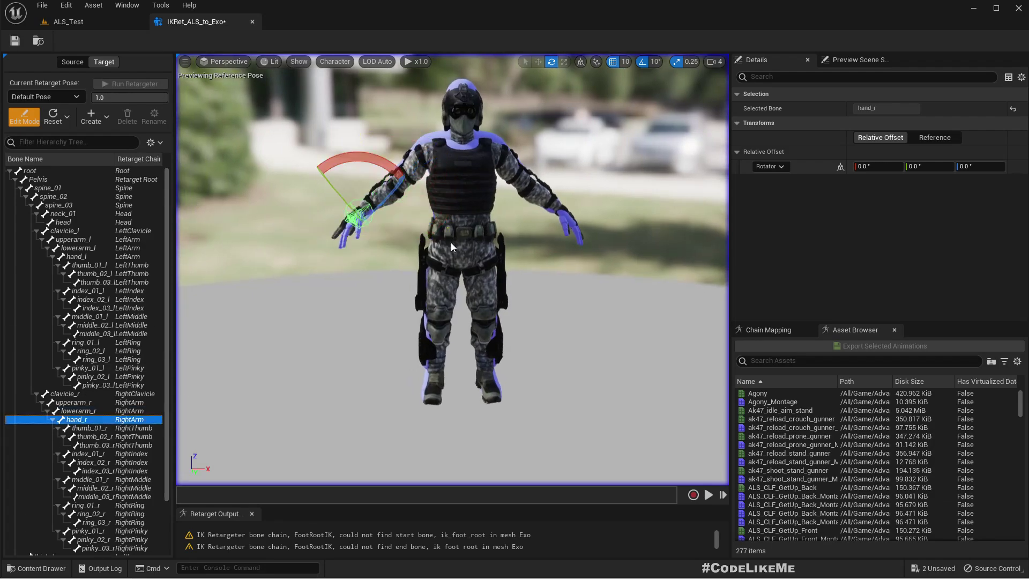
pyautogui.moveTo(392, 163); pyautogui.dragTo(376, 164)
pyautogui.moveTo(375, 262); pyautogui.dragTo(376, 264)
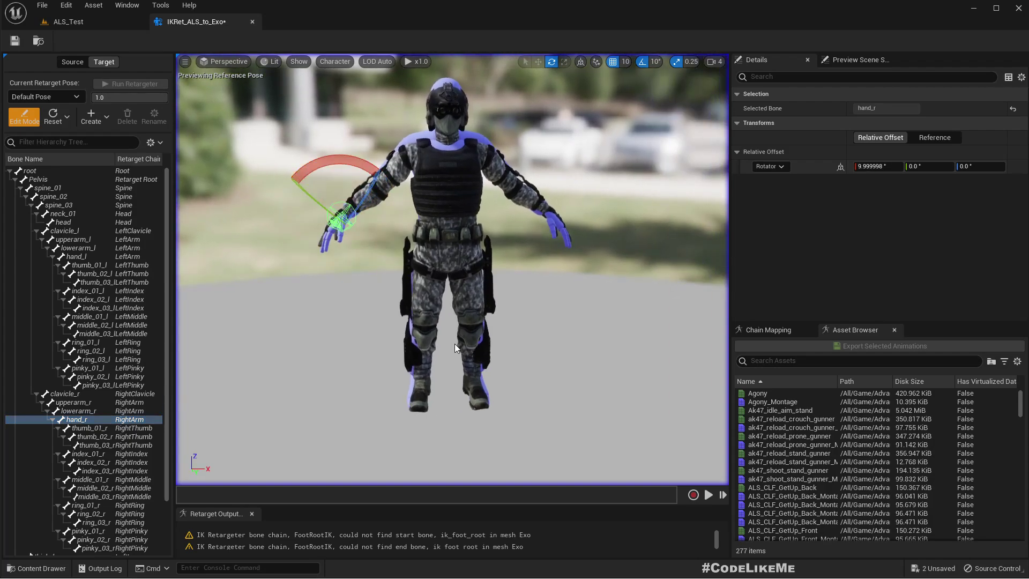
# Rotate the hand_l and hand_r bones to match the source hands from the side, giving hand_r an offset of about 9.85°, -1.73°, 9.85°
pyautogui.press('a')
pyautogui.moveTo(376, 264); pyautogui.dragTo(530, 261, button='right')
pyautogui.scroll(3, 567, 355)
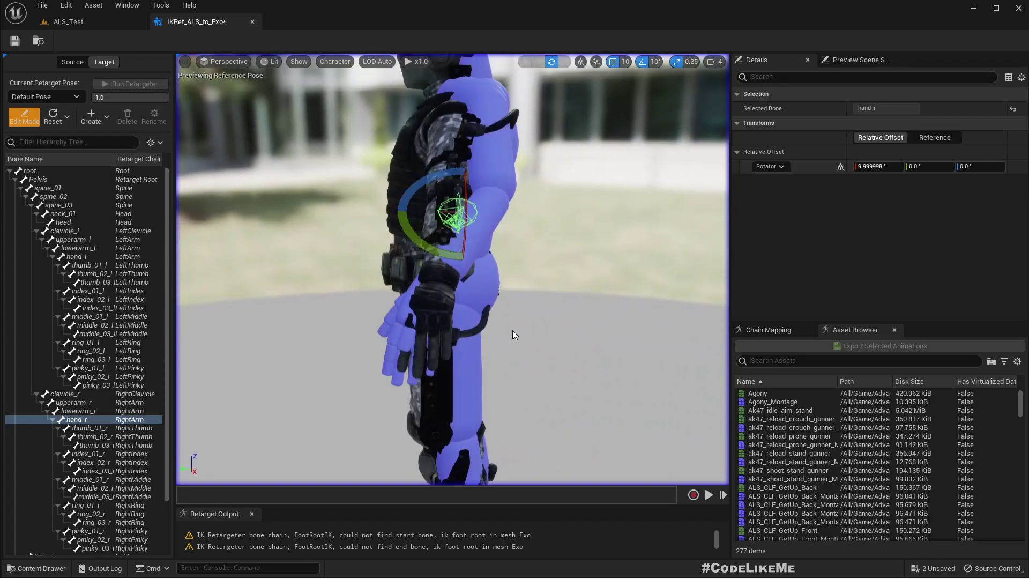
pyautogui.click(77, 419)
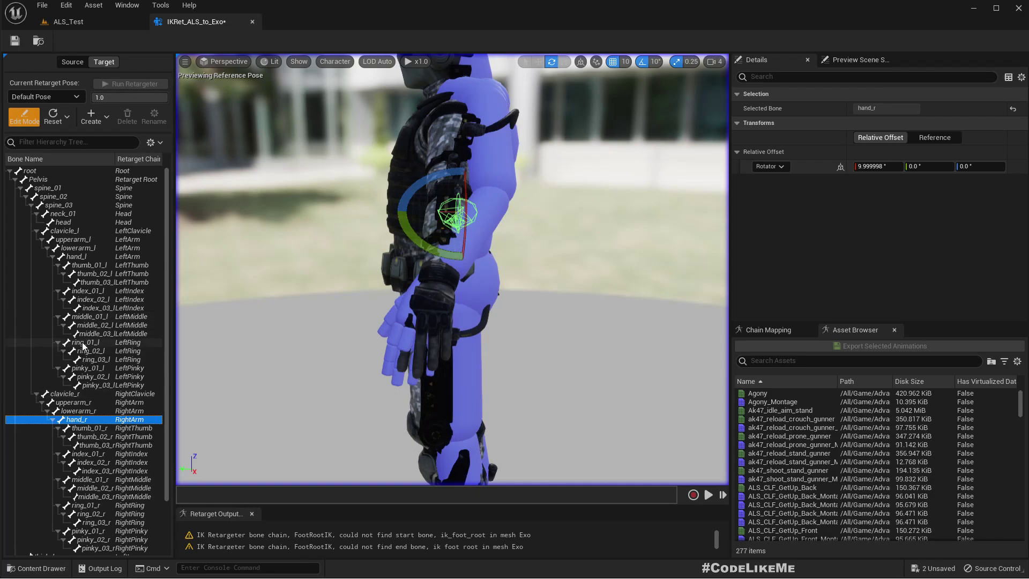
pyautogui.click(76, 256)
pyautogui.press('f')
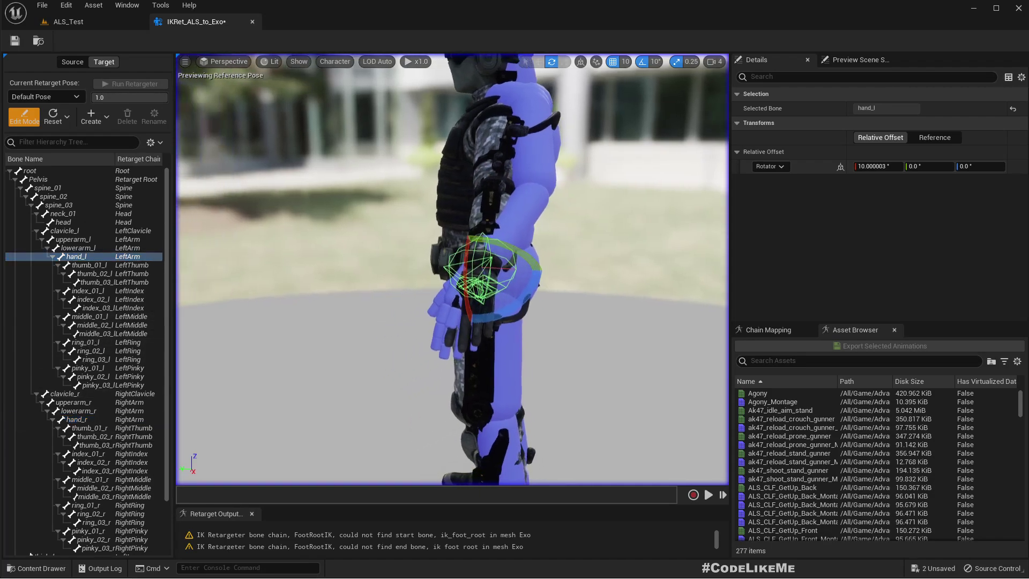
pyautogui.moveTo(472, 299); pyautogui.dragTo(476, 272)
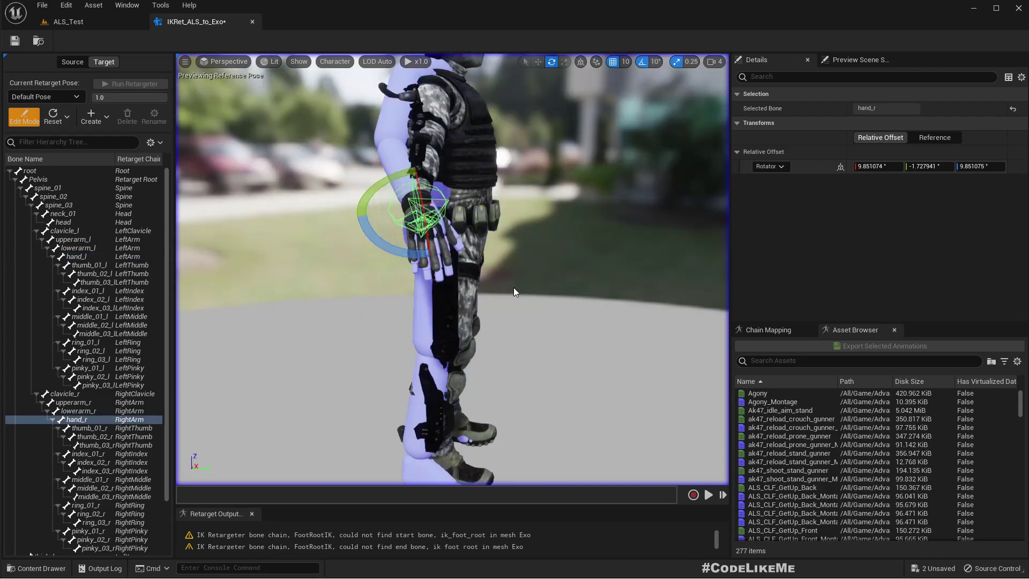
# Check the adjusted hands from the side and preview the ak47_shoot_stand_gunner animation on the source and target characters
pyautogui.moveTo(513, 288); pyautogui.dragTo(212, 270, button='right')
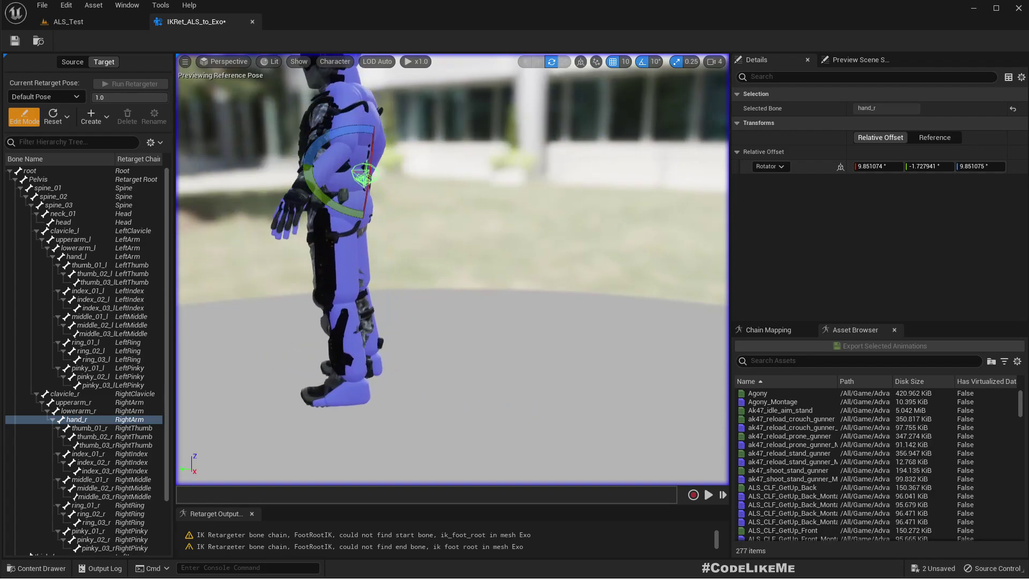
pyautogui.press('a')
pyautogui.moveTo(545, 307); pyautogui.dragTo(546, 306, button='right')
pyautogui.press('d')
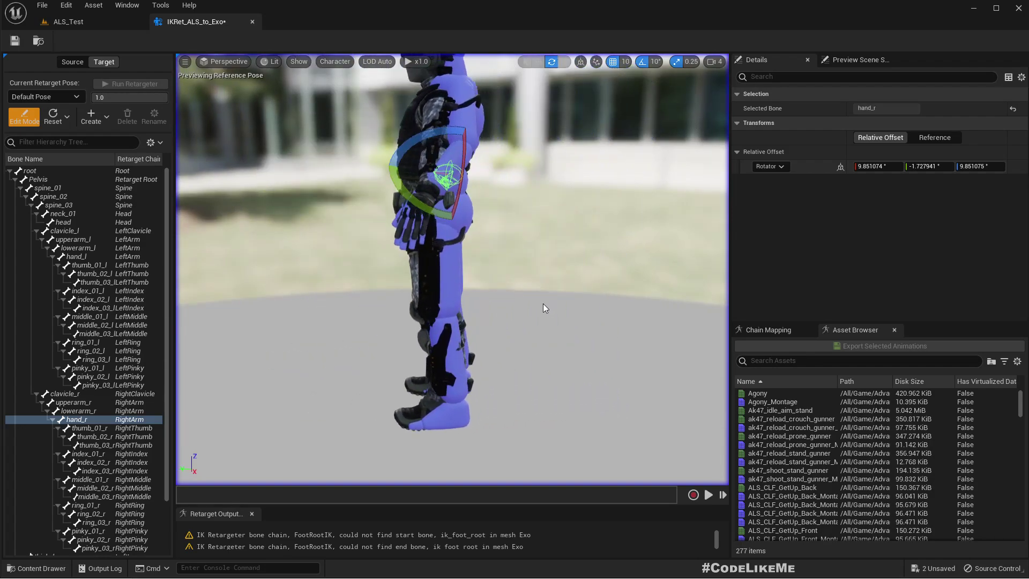
pyautogui.scroll(3, 542, 303)
pyautogui.scroll(-5, 492, 312)
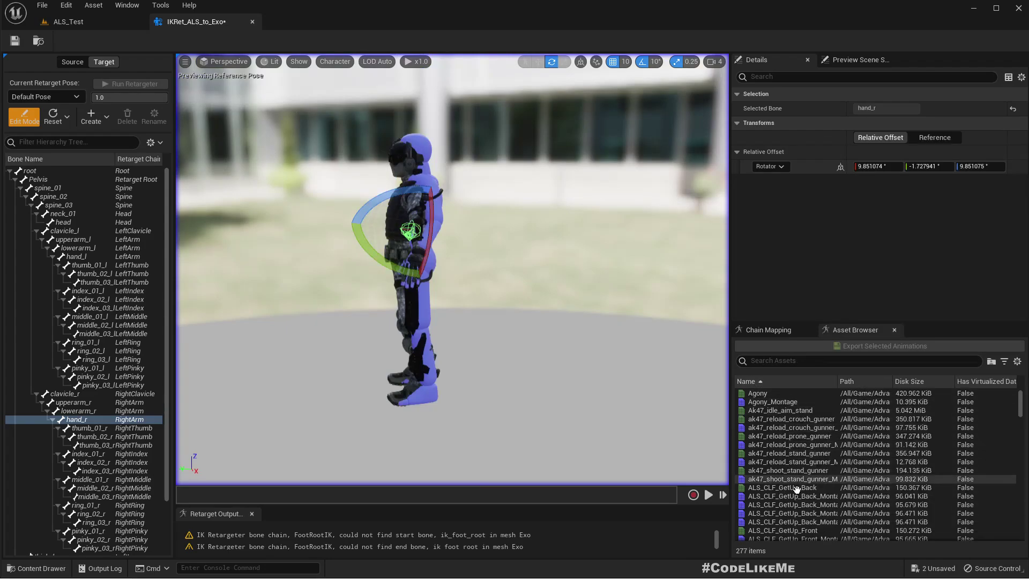
pyautogui.doubleClick(778, 471)
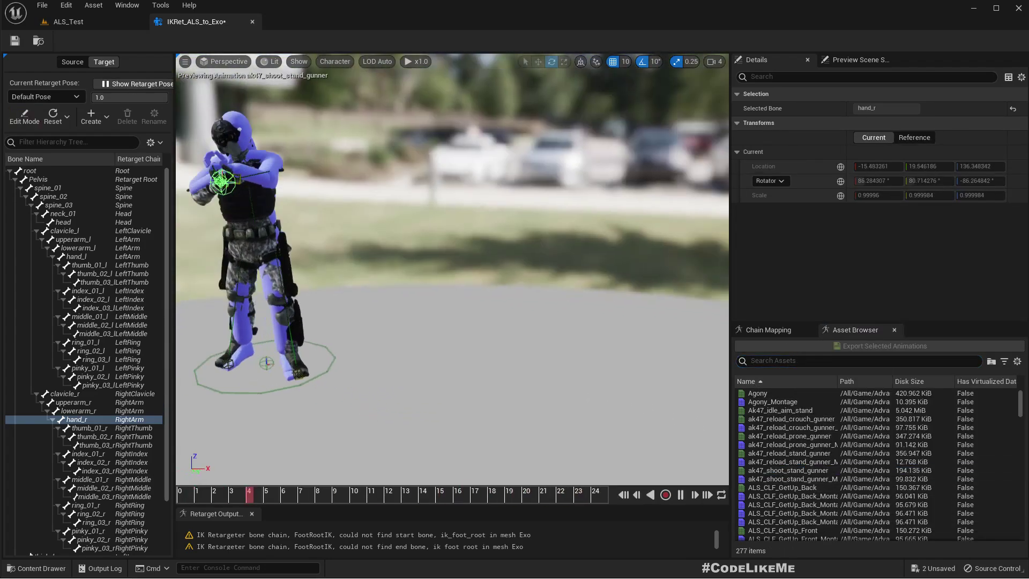
pyautogui.press('w')
pyautogui.moveTo(453, 267); pyautogui.dragTo(579, 267, button='right')
pyautogui.press('a')
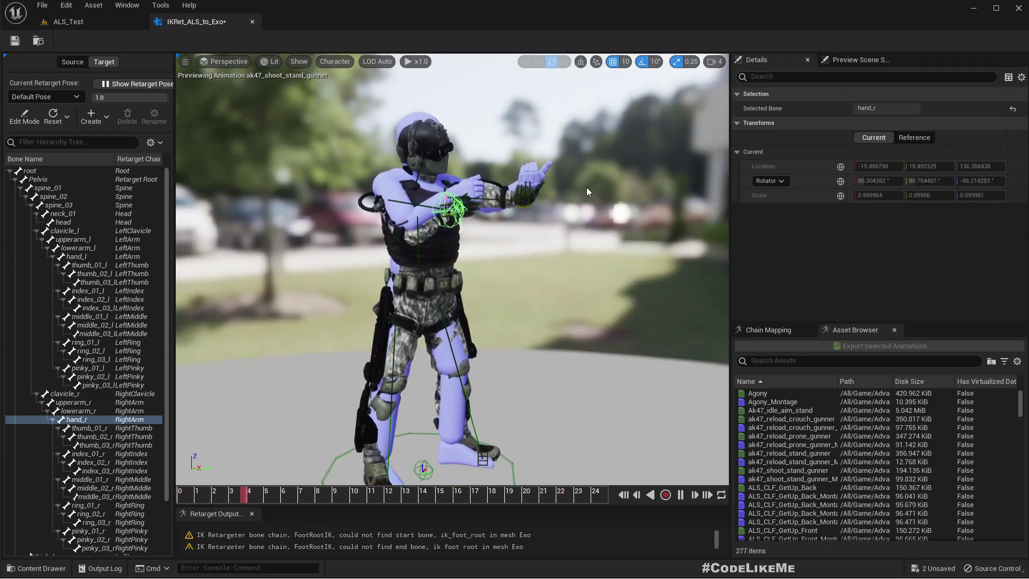
# Examine the gunner pose from several angles, and preview ALS_N_Run_F on both characters, scrubbing through its frames to check the arms
pyautogui.press('d')
pyautogui.moveTo(588, 192); pyautogui.dragTo(557, 262, button='right')
pyautogui.press('w')
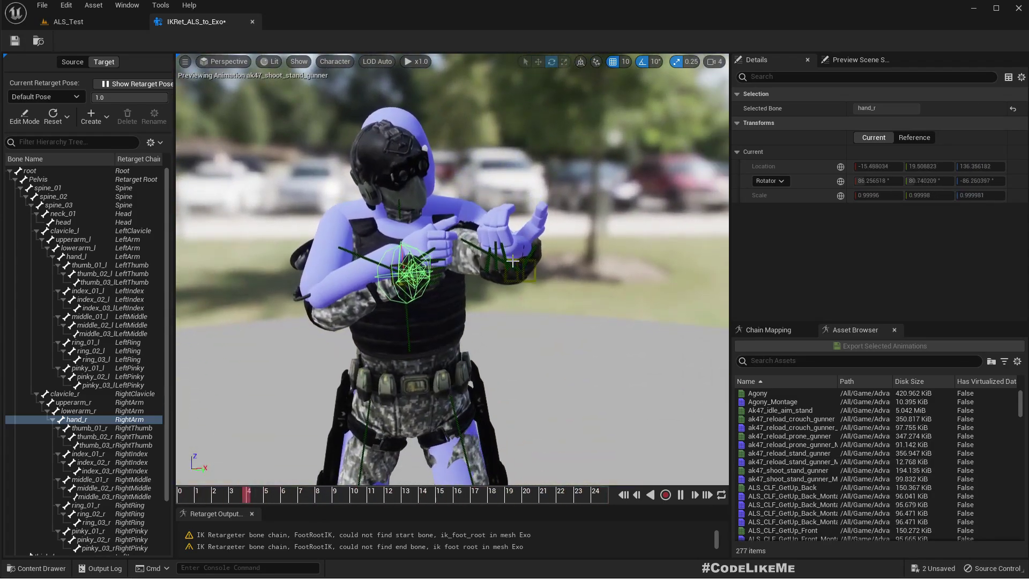
pyautogui.moveTo(577, 205); pyautogui.dragTo(616, 196, button='right')
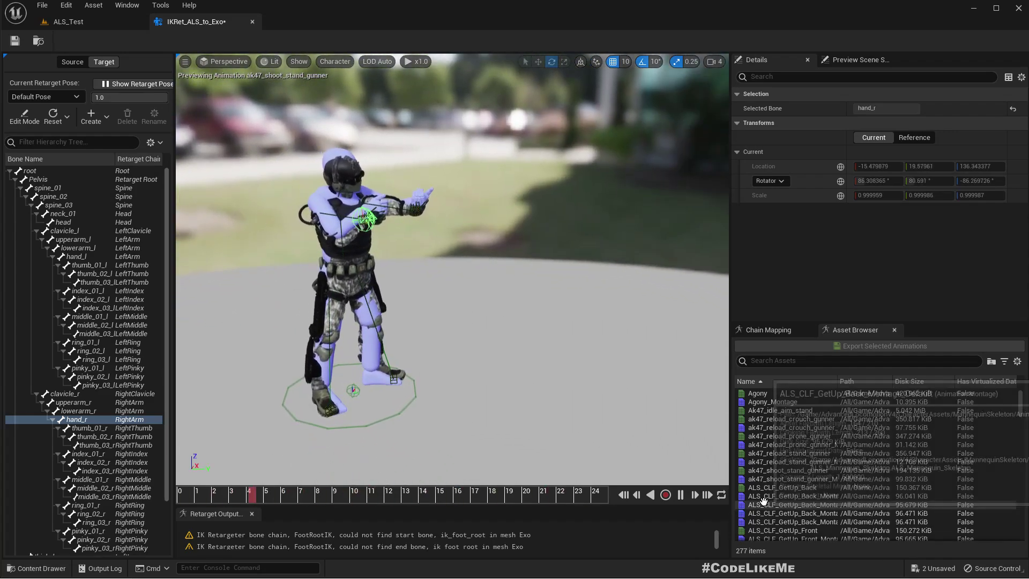
pyautogui.click(763, 503)
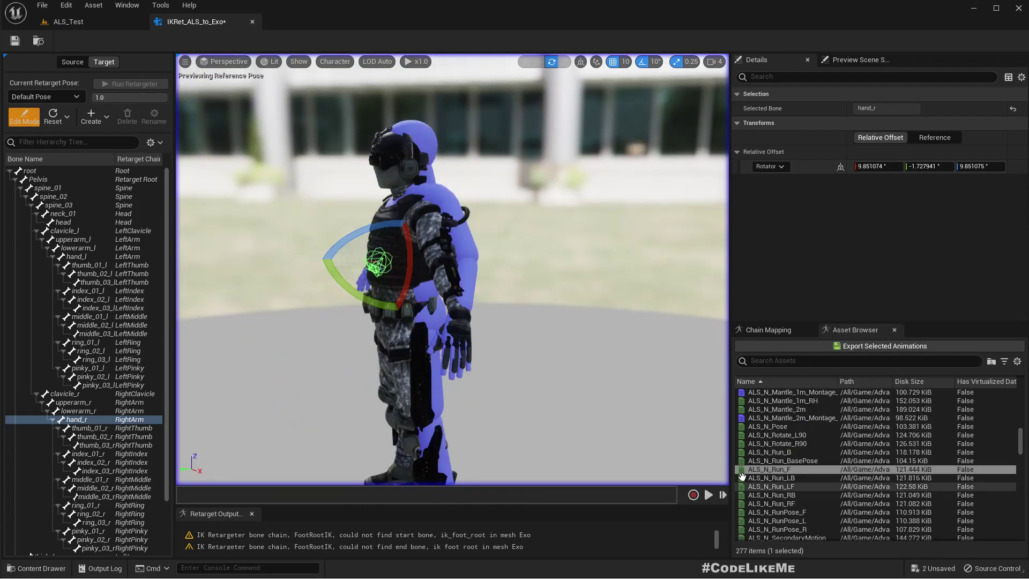
pyautogui.click(761, 472)
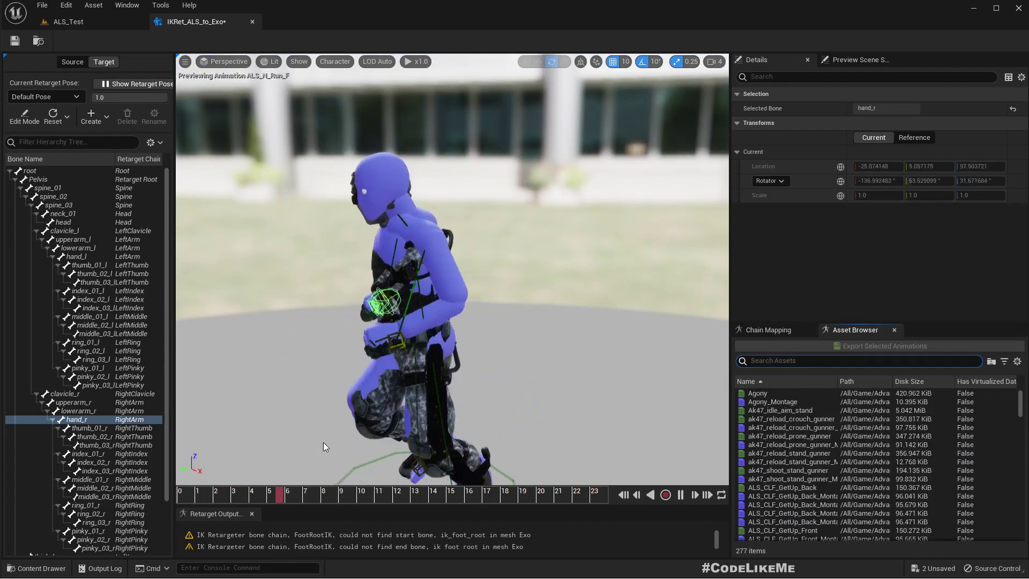
pyautogui.click(360, 494)
pyautogui.moveTo(360, 498); pyautogui.dragTo(560, 497)
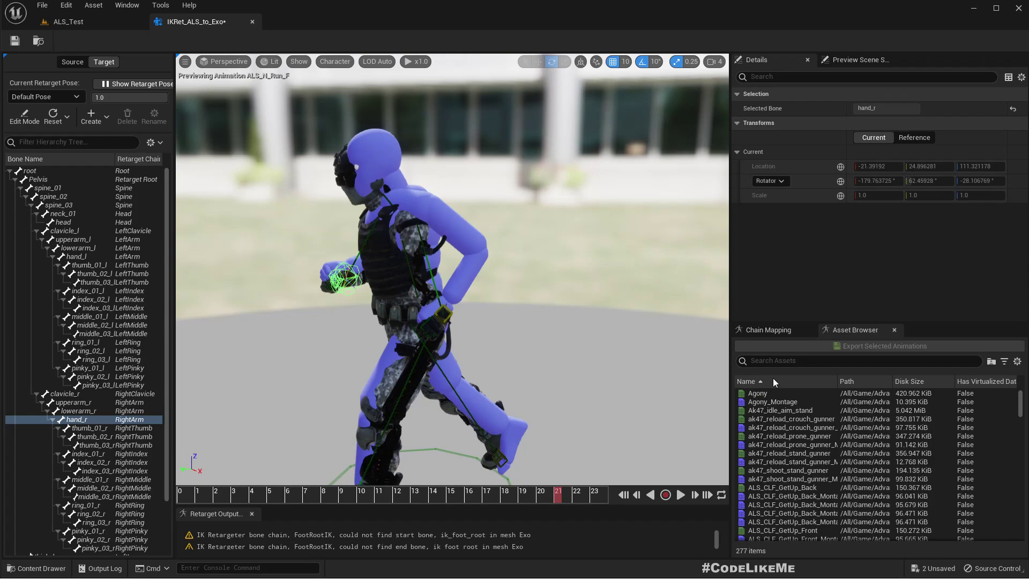
# Return to editing the target retarget pose and examine how the arms line up with the source from several angles
pyautogui.click(24, 117)
pyautogui.moveTo(349, 273); pyautogui.dragTo(504, 273, button='right')
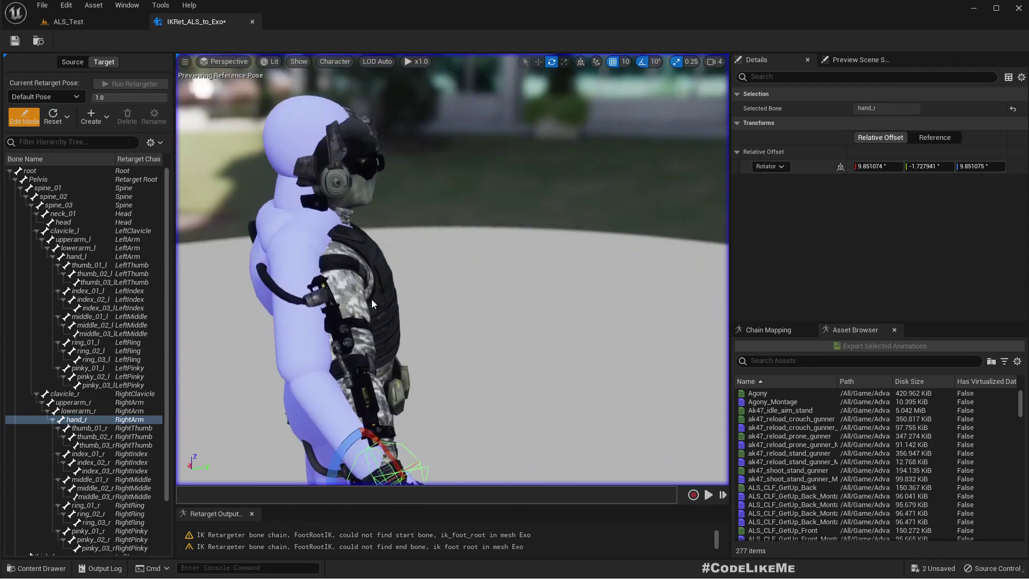
pyautogui.moveTo(372, 299); pyautogui.dragTo(353, 318, button='right')
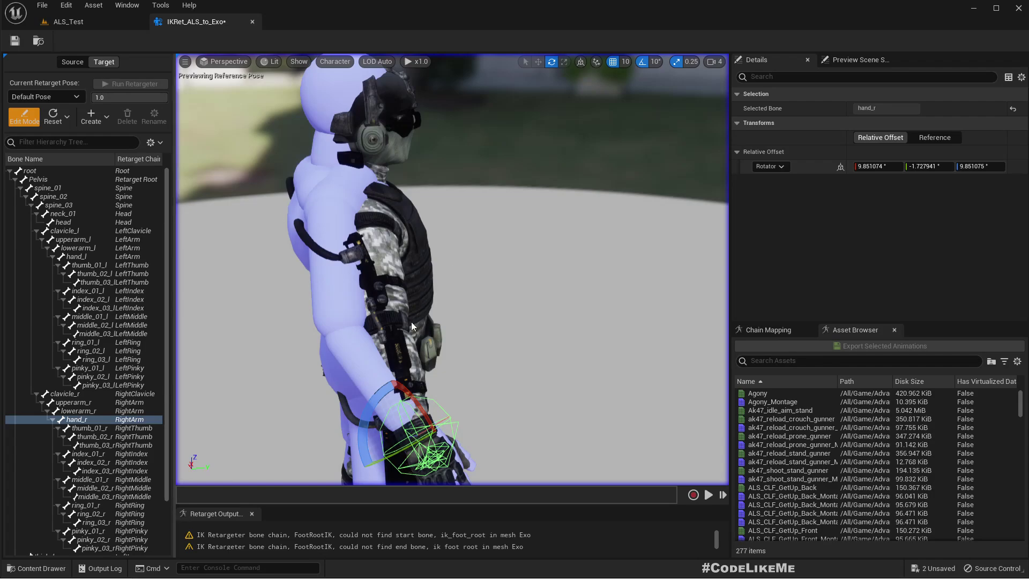
pyautogui.moveTo(452, 330); pyautogui.dragTo(452, 330, button='right')
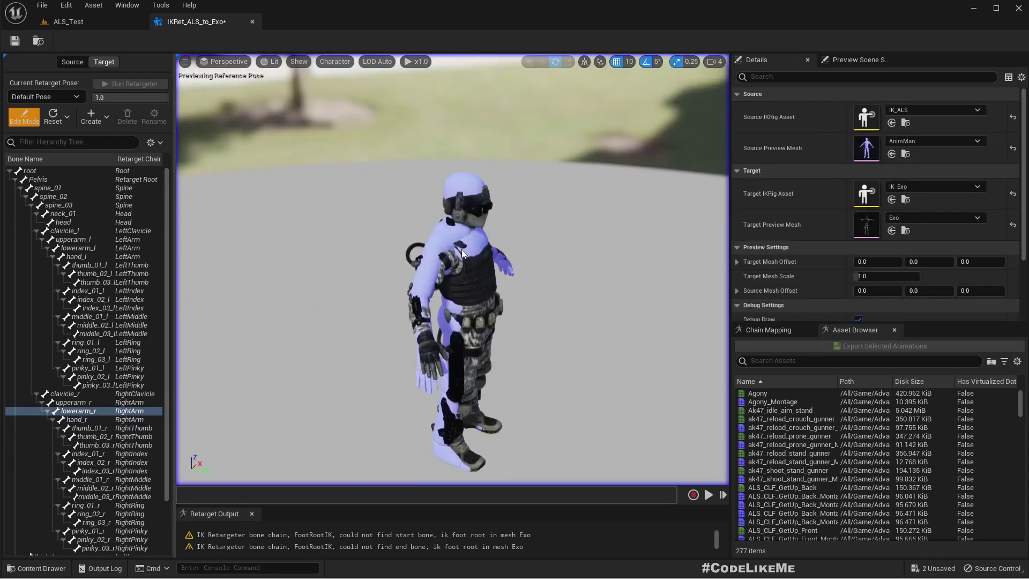
pyautogui.moveTo(462, 249)
pyautogui.mouseDown(button='right')
pyautogui.moveTo(503, 222)
pyautogui.moveTo(460, 223)
pyautogui.moveTo(458, 233)
pyautogui.mouseUp(button='right')
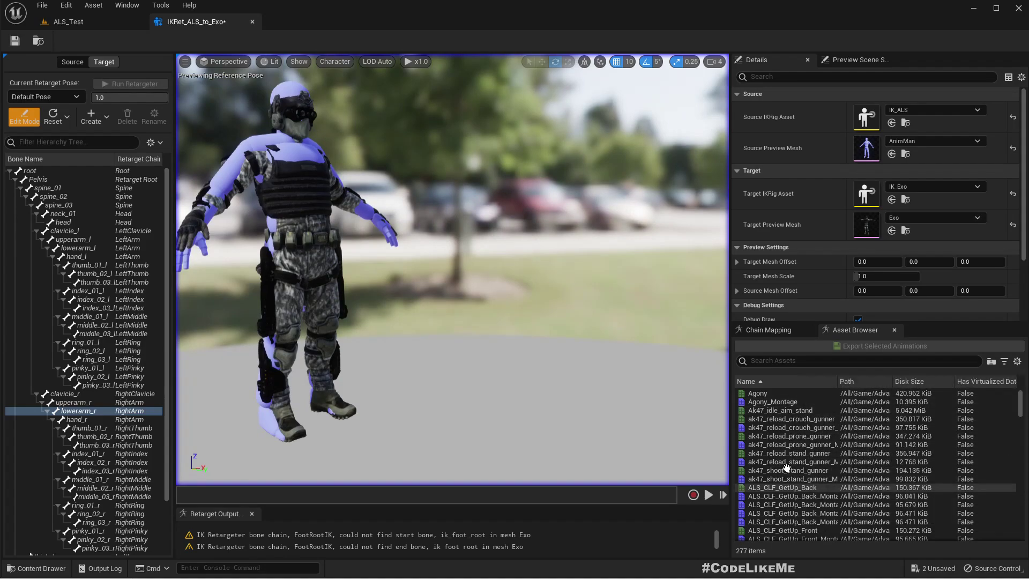
# Search the animation assets for "run" and preview ALS_N_Run_B on the source and target characters
pyautogui.click(759, 358)
pyautogui.write('run')
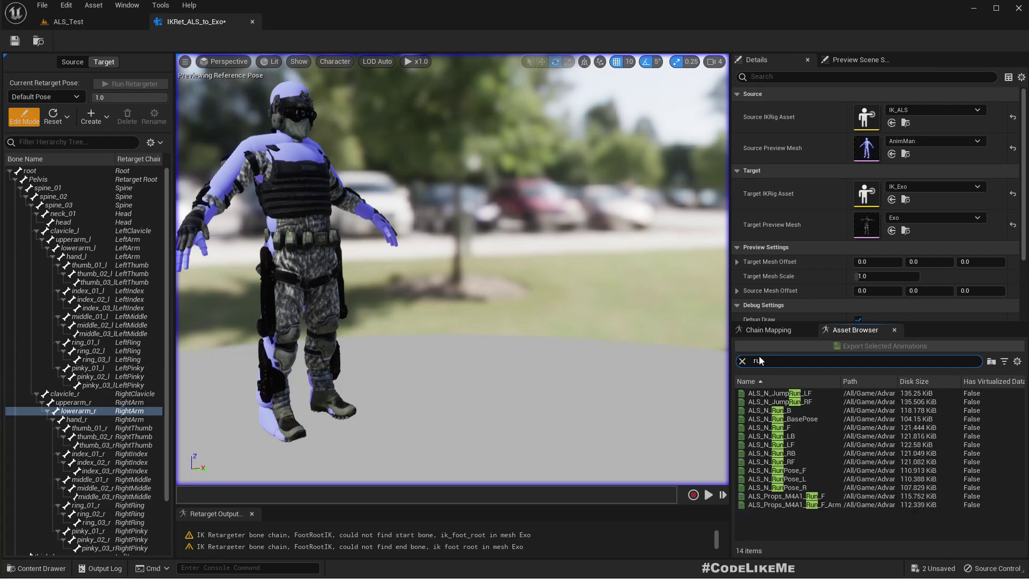
pyautogui.doubleClick(766, 409)
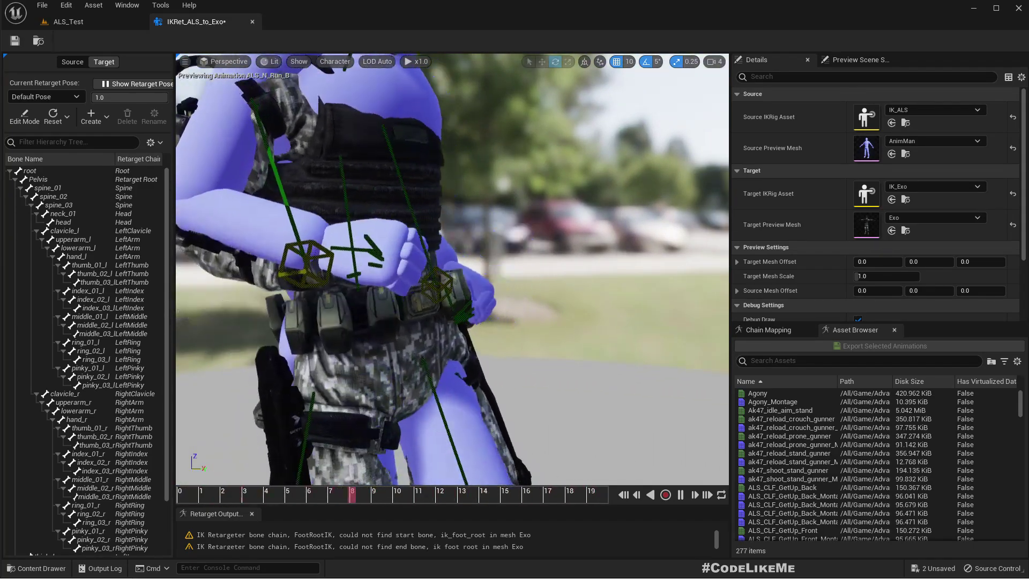
pyautogui.scroll(-5, 452, 269)
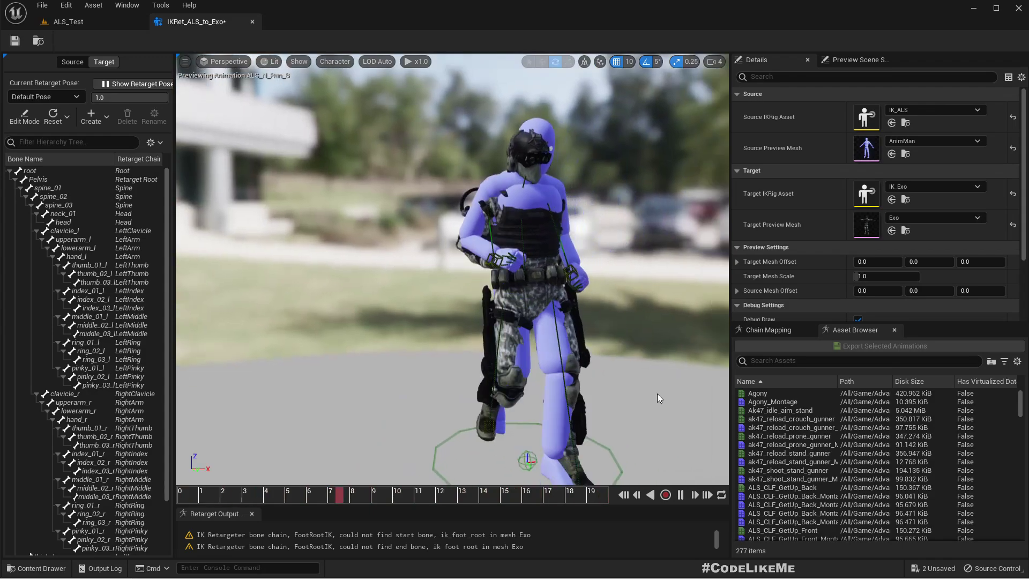
# Find and preview the ALS_N_Run_RF animation, save the IKRet_ALS_to_Exo retargeter, and pause the playback
pyautogui.click(765, 361)
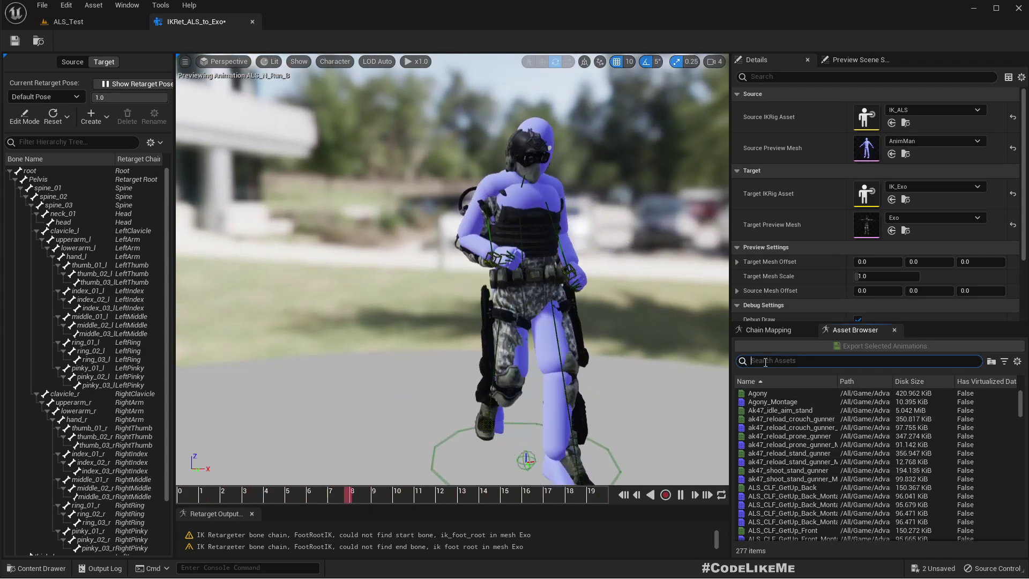
pyautogui.write('run')
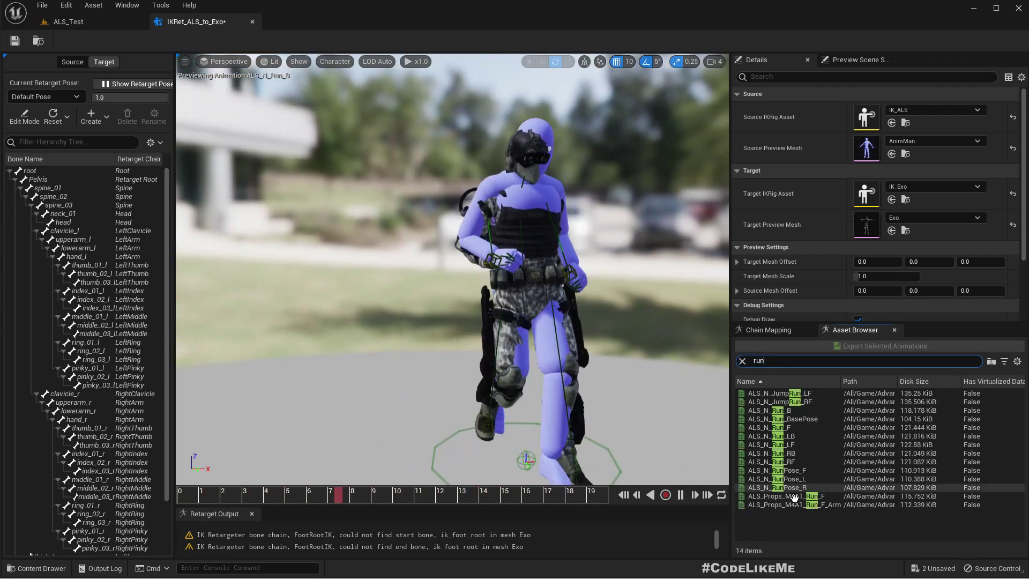
pyautogui.click(771, 410)
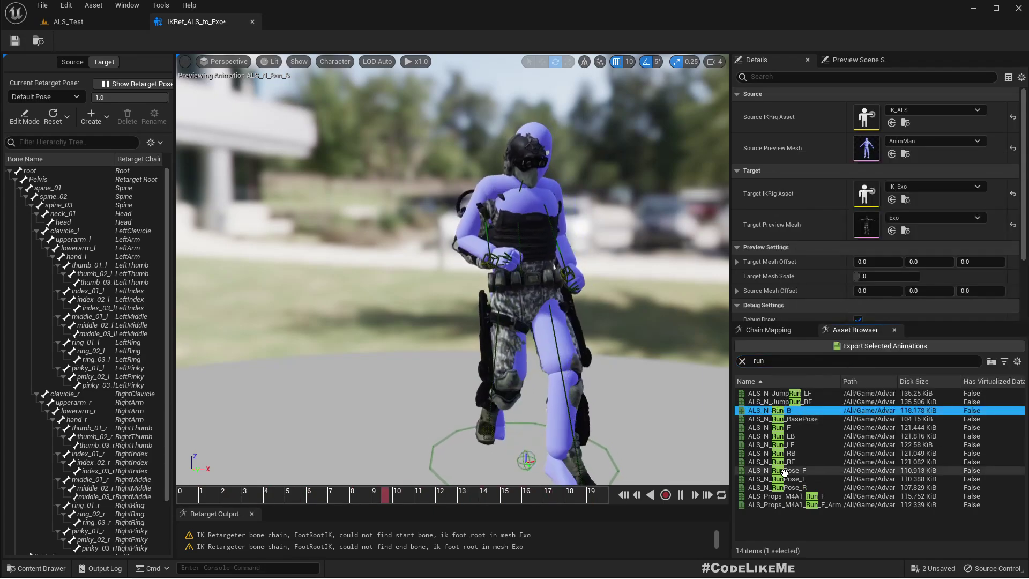
pyautogui.click(792, 463)
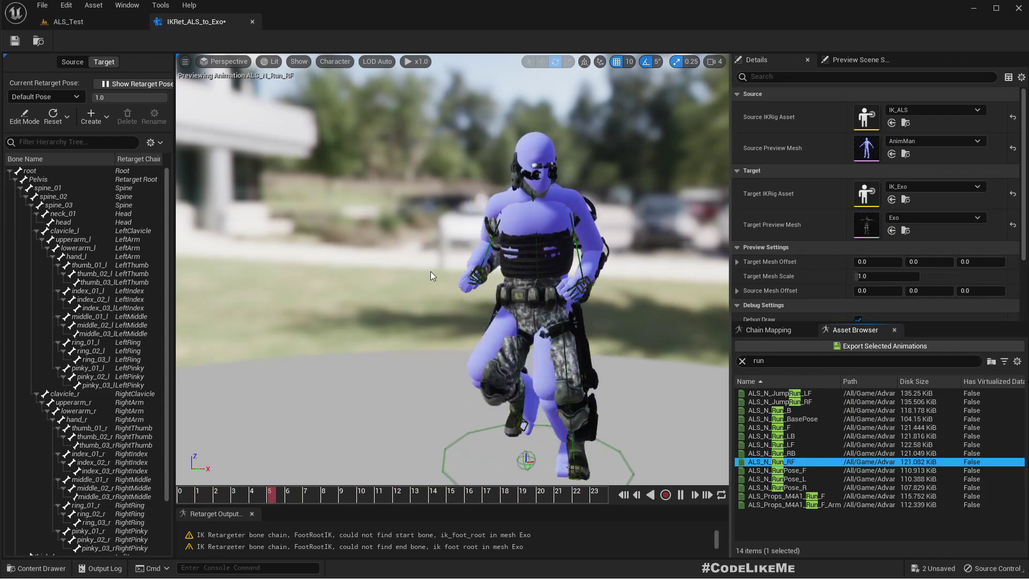
pyautogui.hotkey('ctrl', 's')
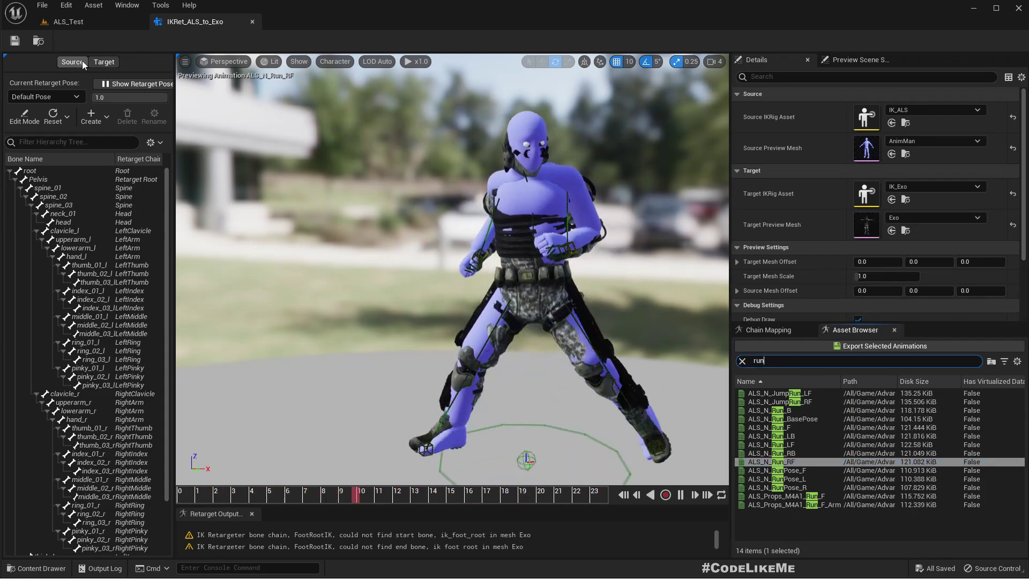
pyautogui.click(337, 492)
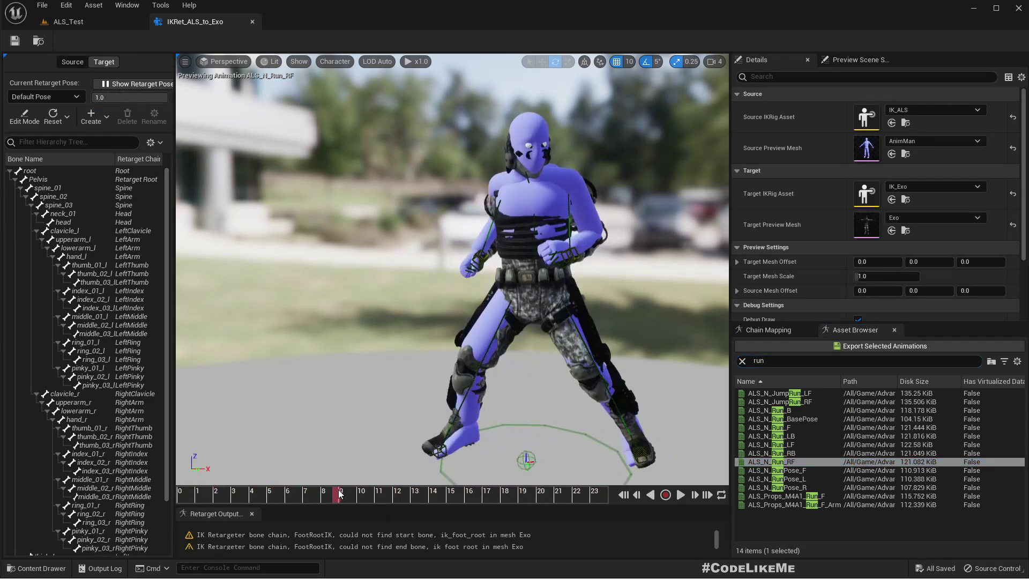
# Open the ALS_Player blueprint from the ALS_Test level and locate the Set Skinned Asset and Update node in its Event Graph
pyautogui.click(68, 21)
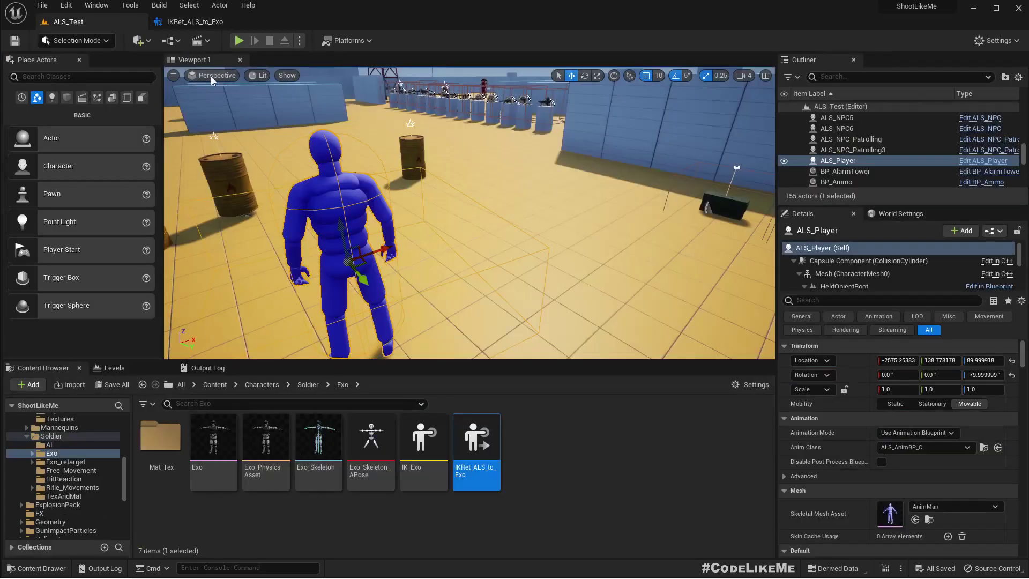
pyautogui.click(962, 161)
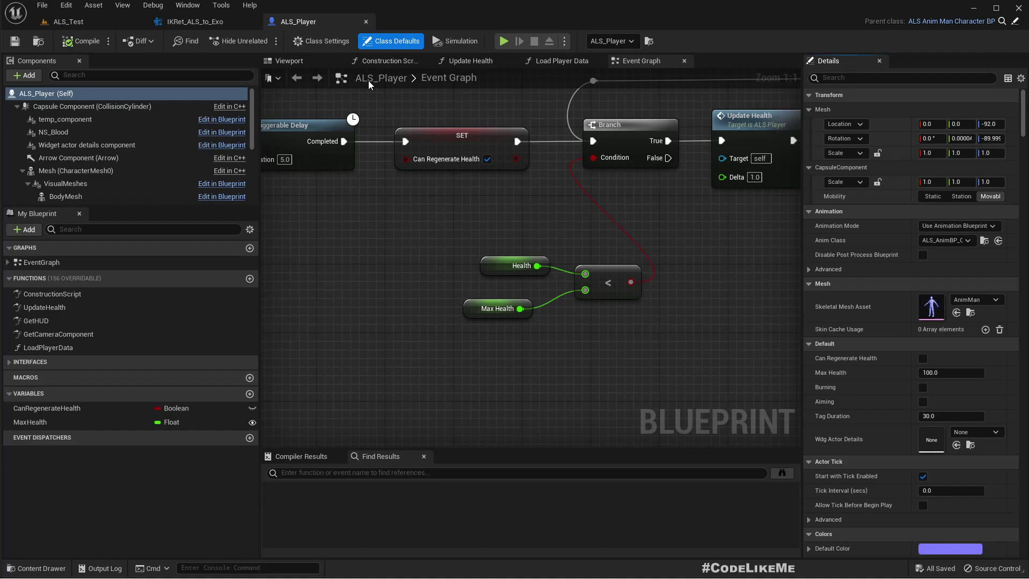
pyautogui.scroll(-3, 532, 146)
pyautogui.moveTo(529, 127); pyautogui.dragTo(464, 359, button='right')
pyautogui.scroll(5, 555, 297)
pyautogui.moveTo(468, 160); pyautogui.dragTo(415, 134, button='right')
# Break the execution link between Update Mine Count and Set Skinned Asset and Update, and compile the blueprint
pyautogui.moveTo(440, 139); pyautogui.dragTo(691, 370)
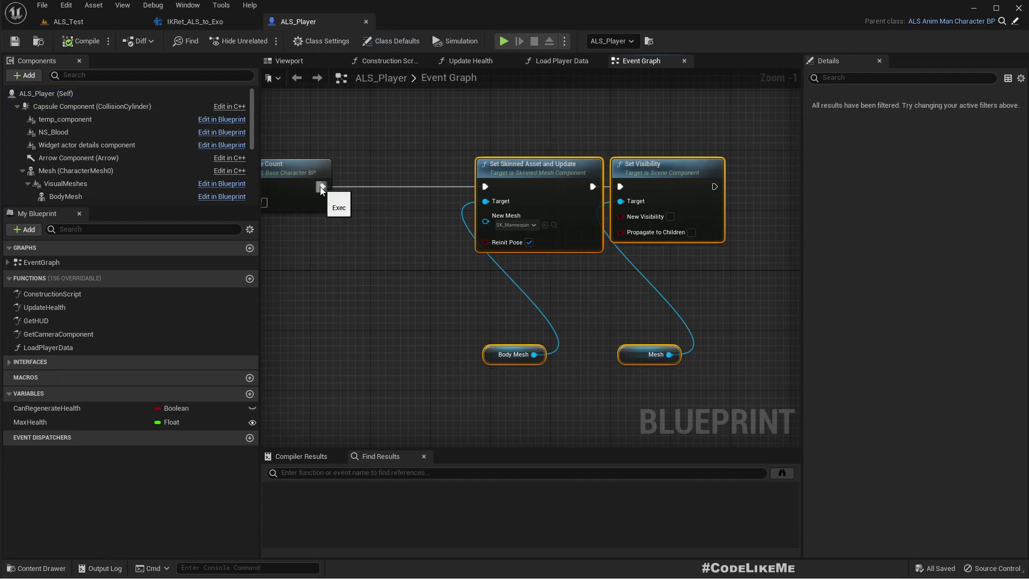
pyautogui.rightClick(321, 187)
pyautogui.click(383, 219)
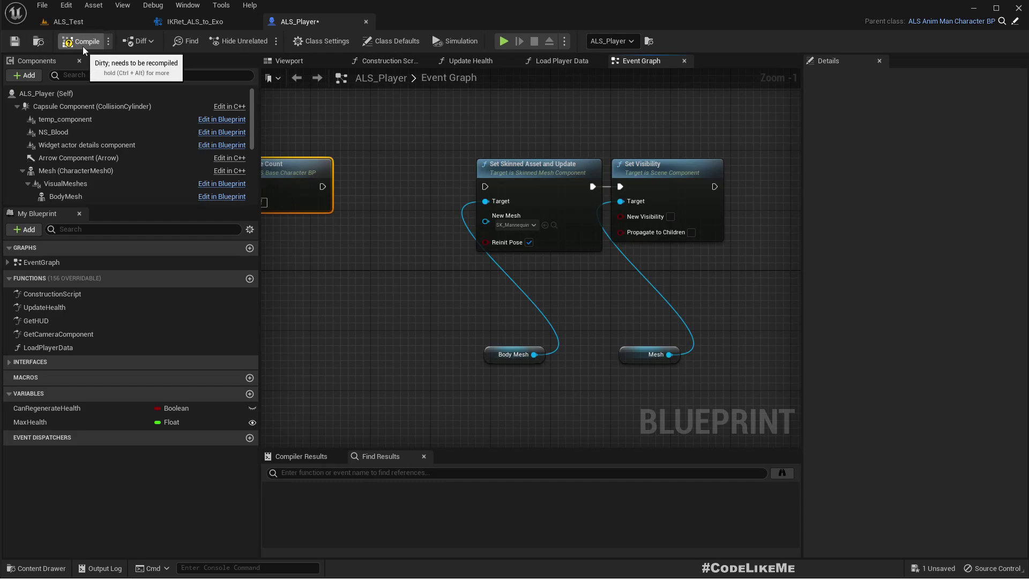
pyautogui.scroll(-2, 459, 143)
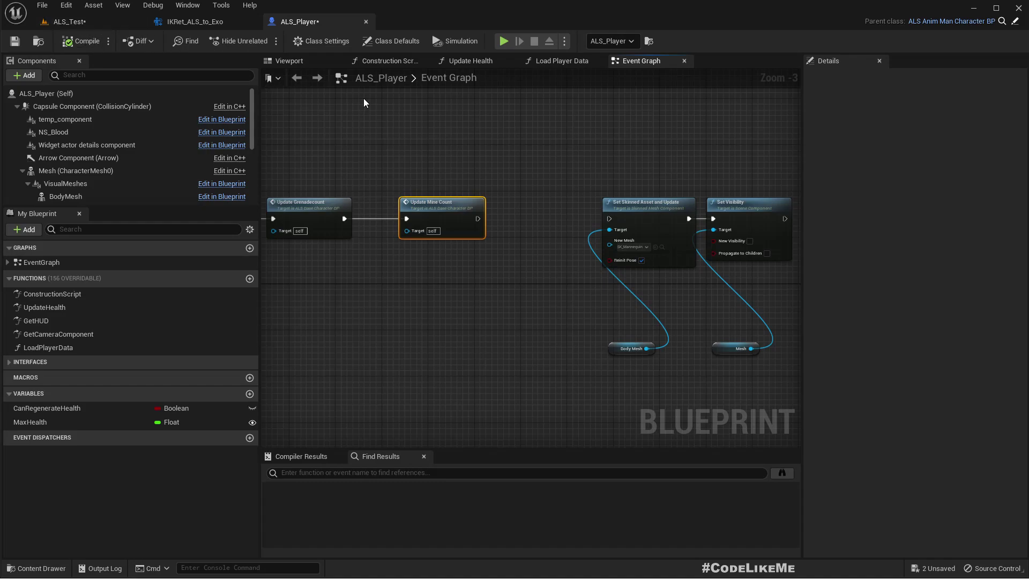
# Add a Skeletal Mesh component under the player's Mesh (CharacterMesh0) component and name it CusomMesh
pyautogui.click(287, 62)
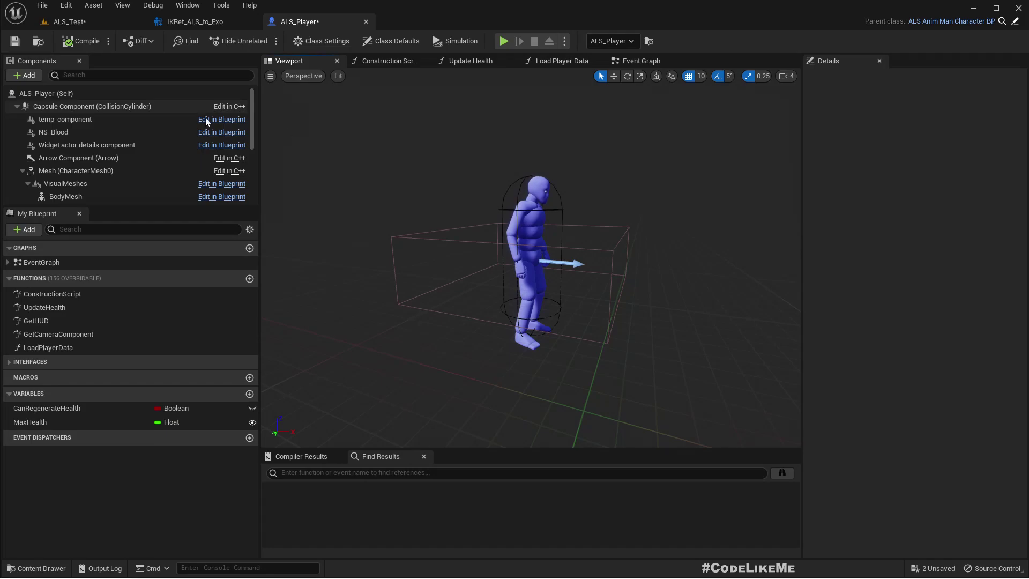
pyautogui.click(59, 171)
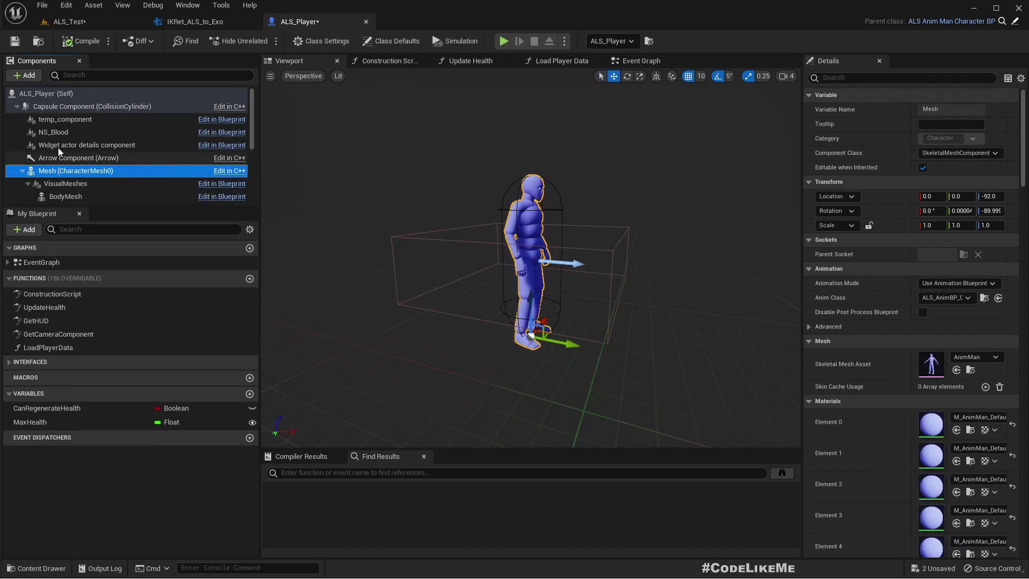
pyautogui.click(26, 76)
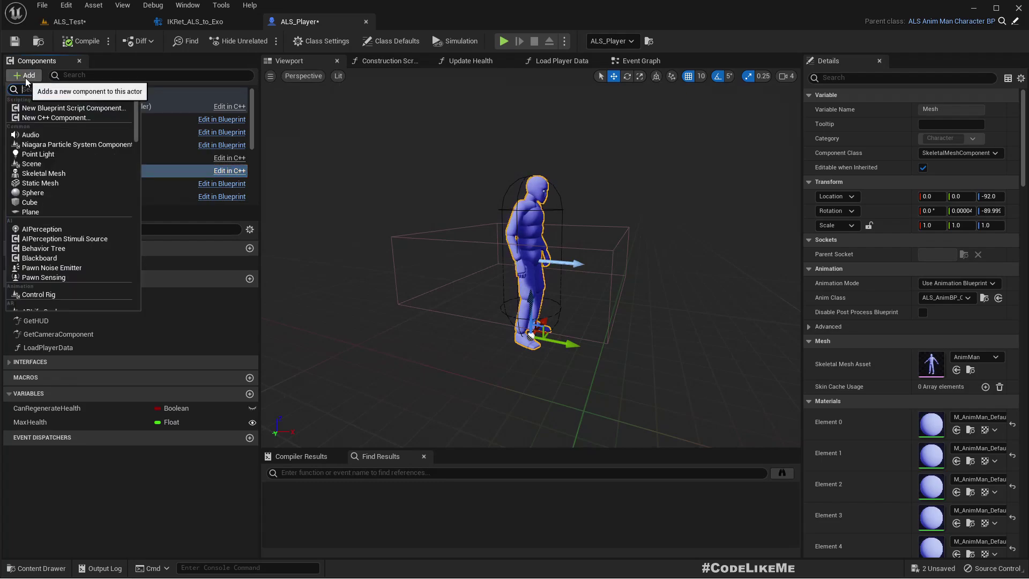
pyautogui.write('skele')
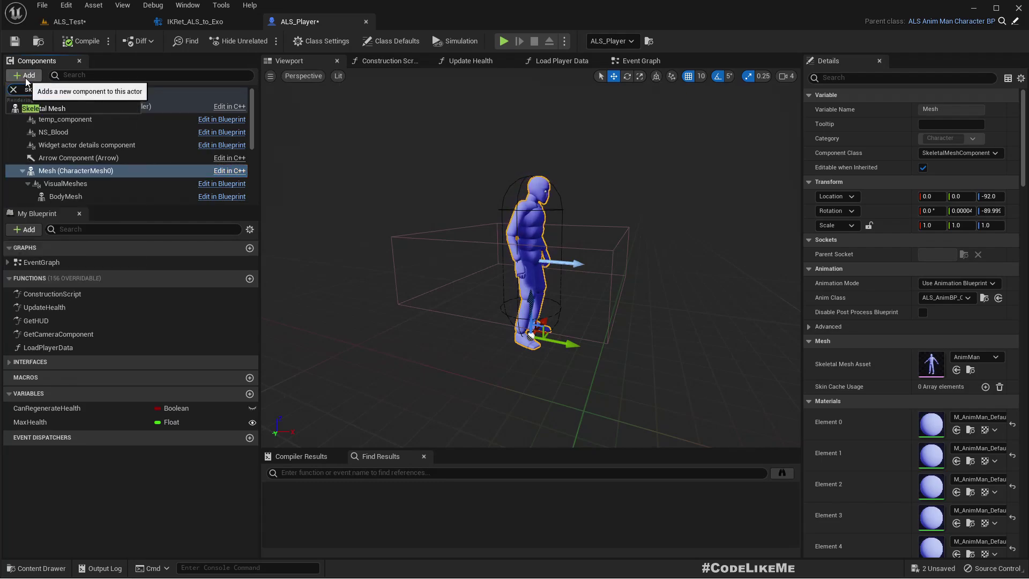
pyautogui.click(46, 109)
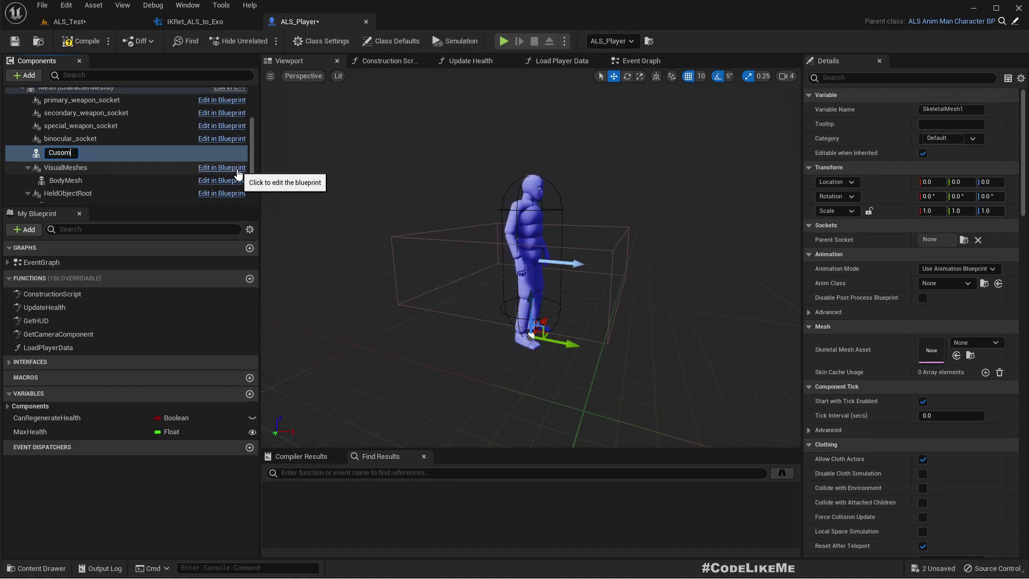
pyautogui.press('Return')
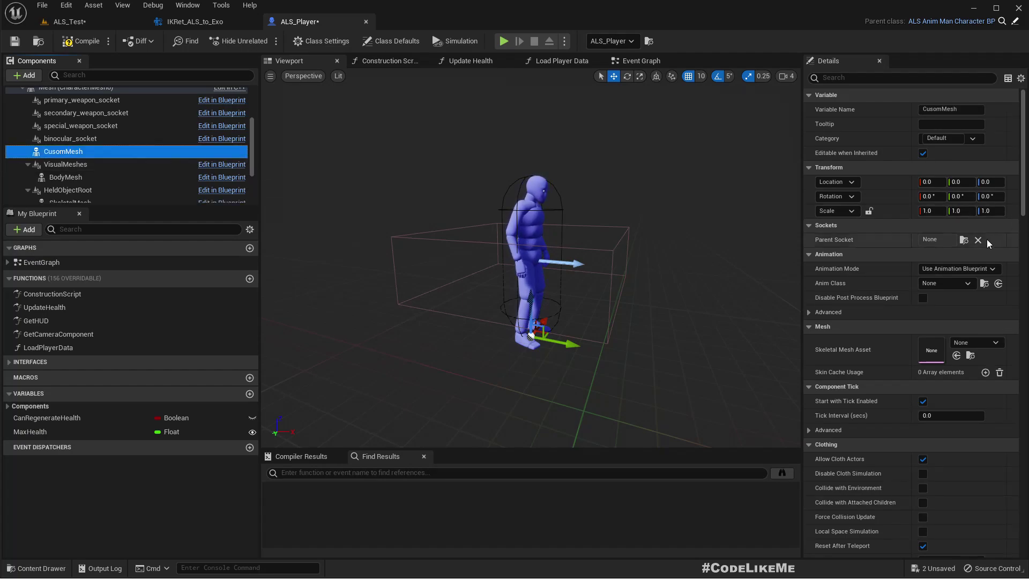
# Assign the Exo skeletal mesh to the CusomMesh component, compile the blueprint and view the player in the ALS_Test level
pyautogui.click(970, 339)
pyautogui.write('e')
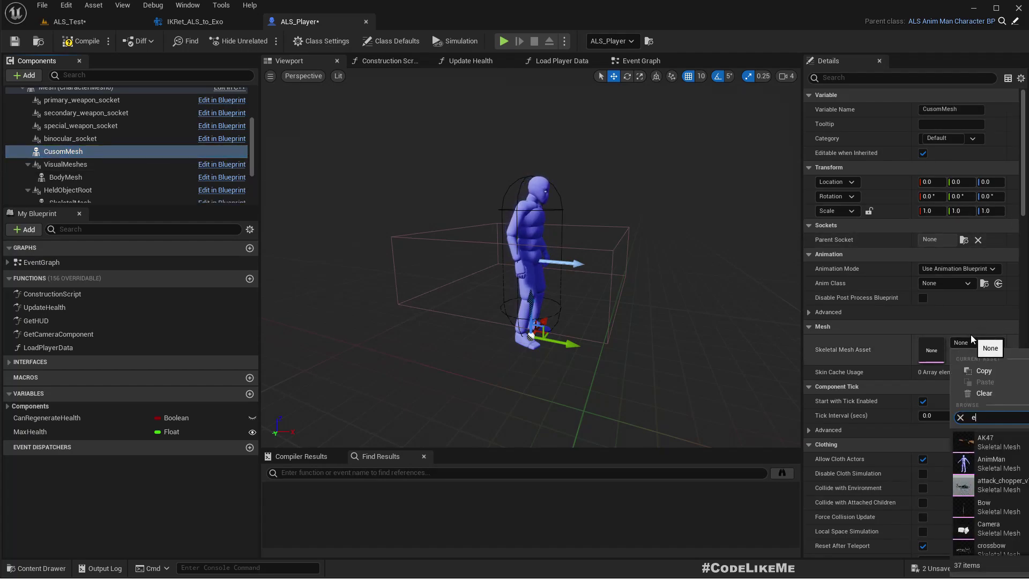
pyautogui.write('xo')
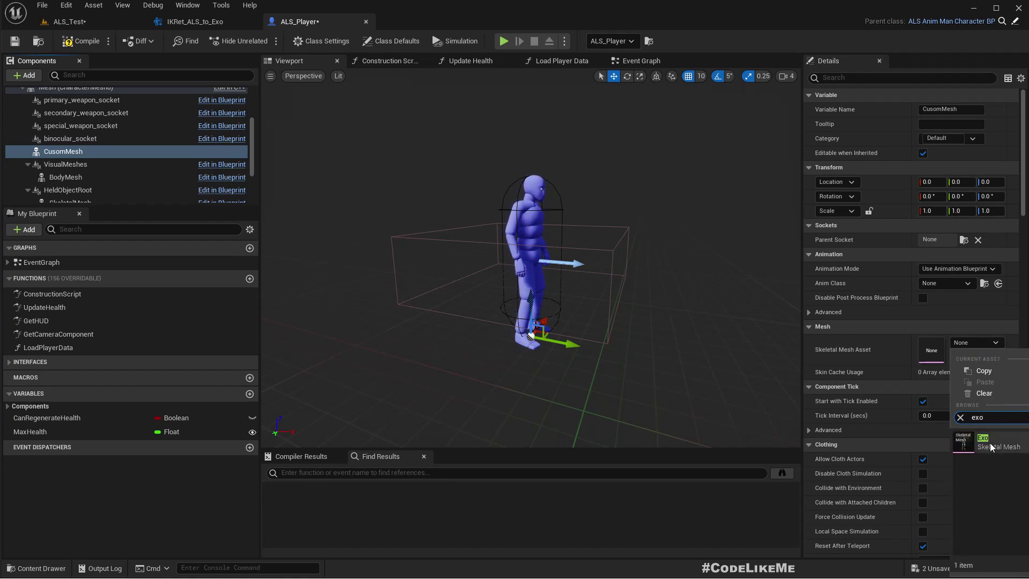
pyautogui.click(991, 447)
pyautogui.moveTo(576, 228); pyautogui.dragTo(576, 227, button='right')
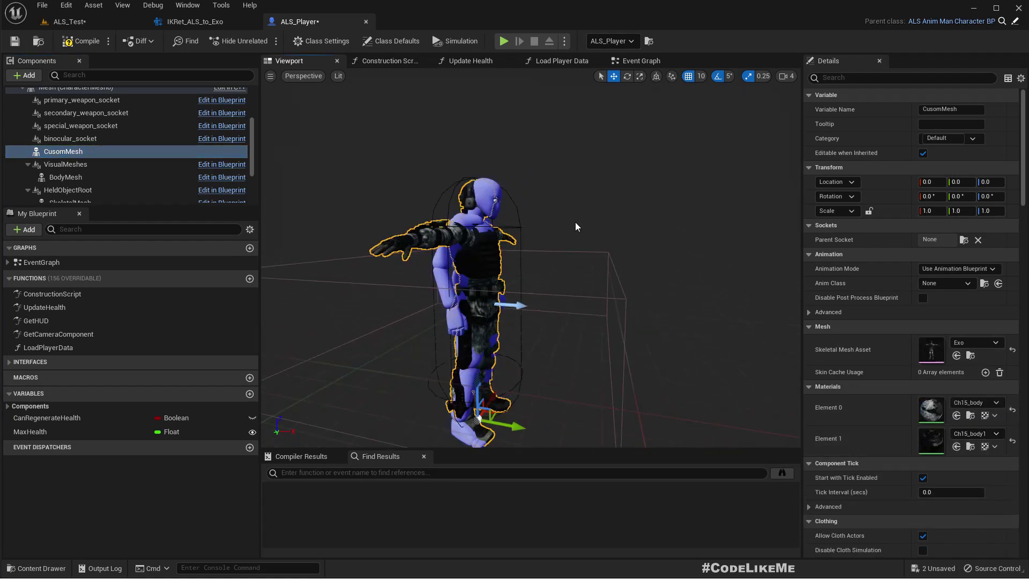
pyautogui.scroll(4, 576, 227)
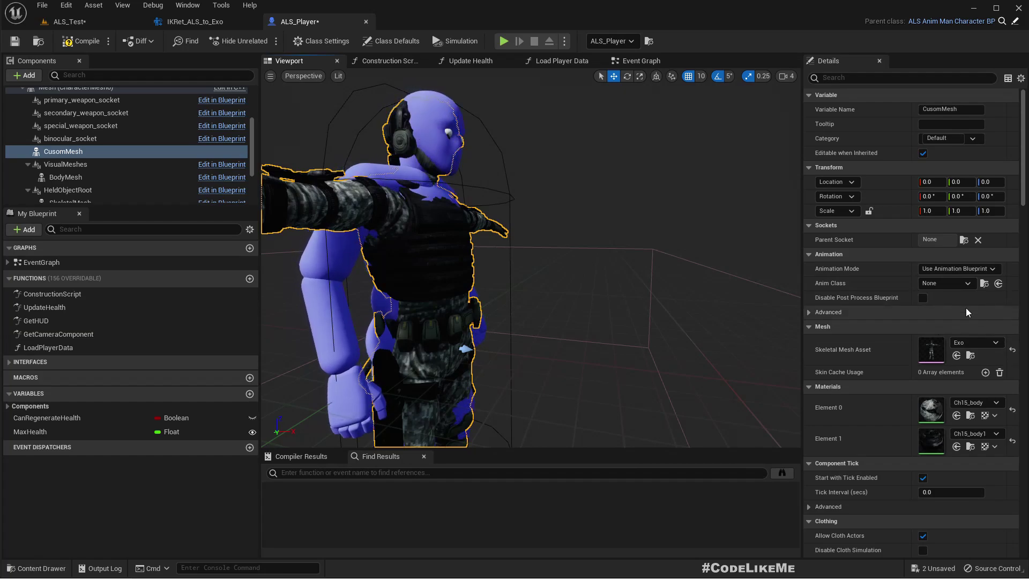
pyautogui.click(95, 38)
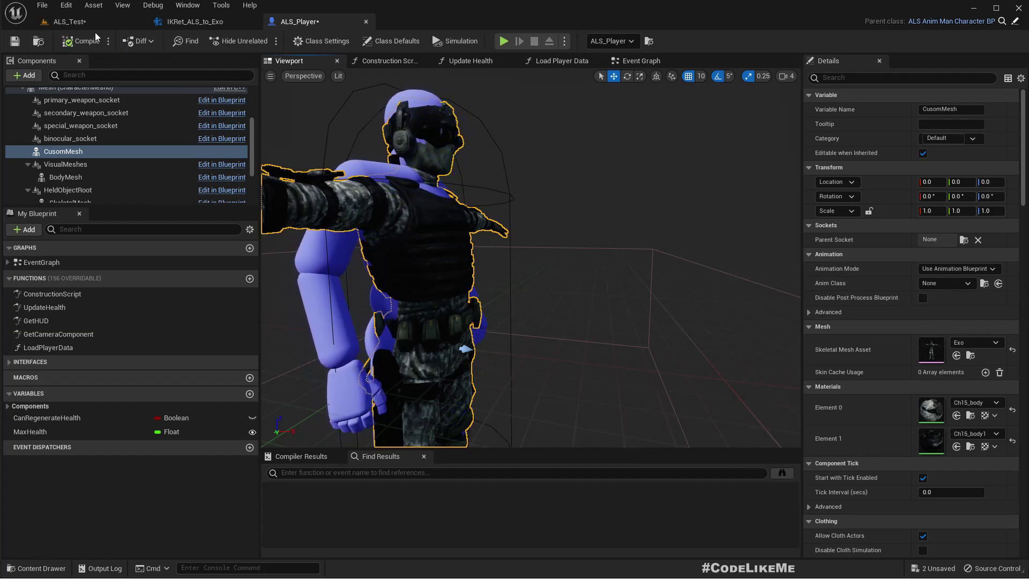
pyautogui.click(67, 21)
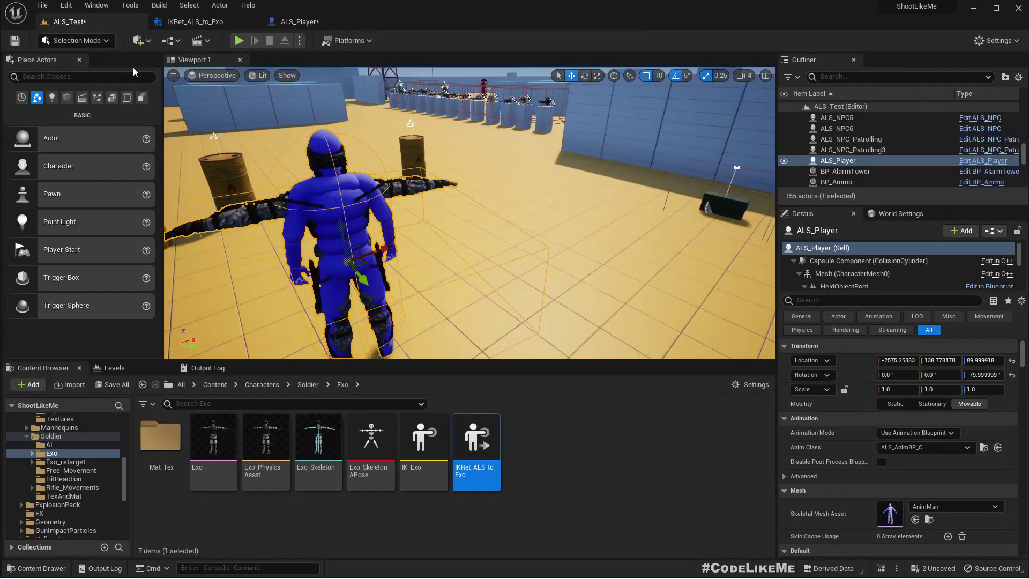
# Create an Animation Blueprint from the Exo skeletal mesh, name it ABP_Exo and open it
pyautogui.rightClick(204, 451)
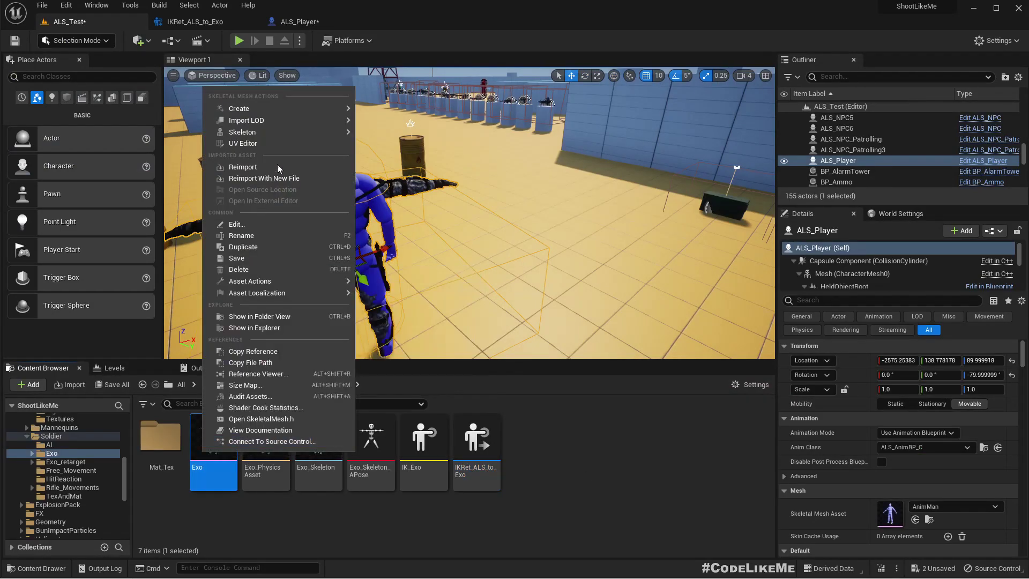
pyautogui.moveTo(275, 113)
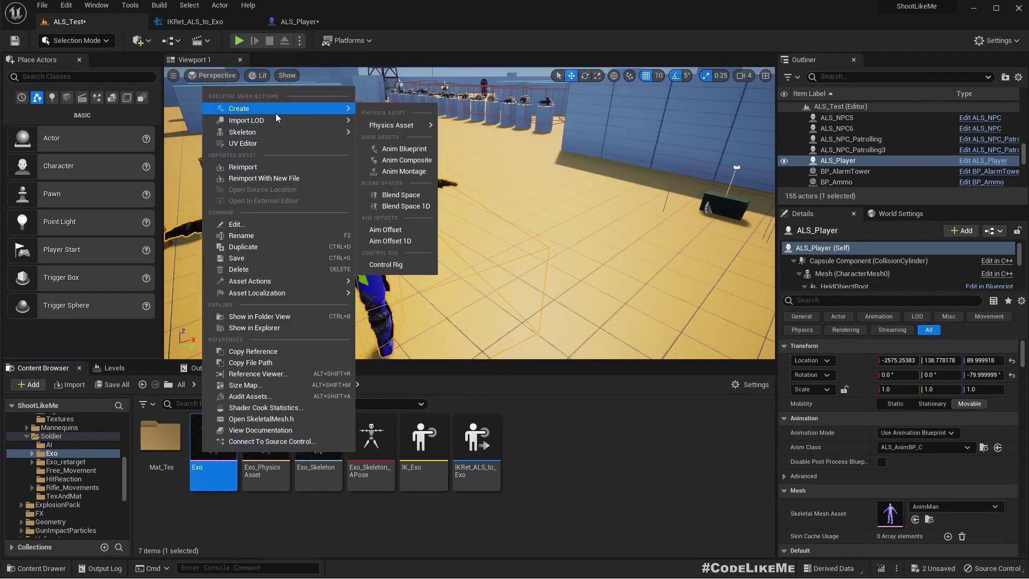
pyautogui.click(410, 149)
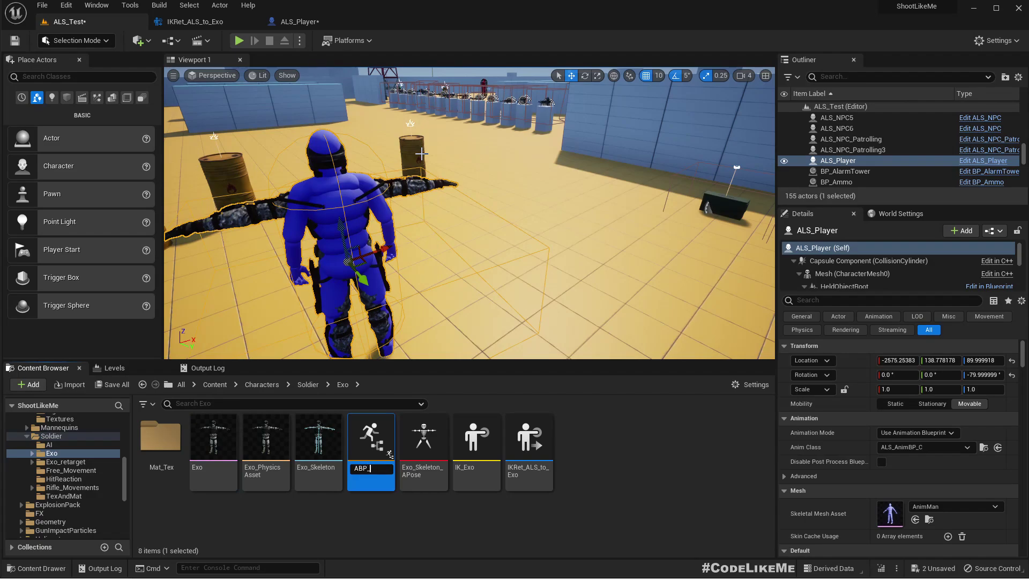
pyautogui.press('Return')
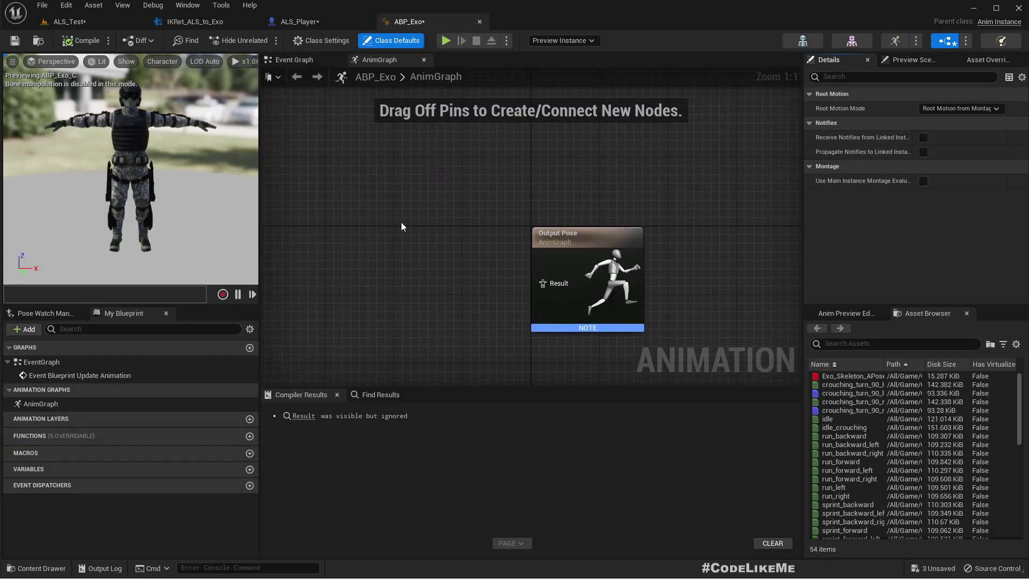
# Add a Retarget Pose From Mesh node feeding the Output Pose result in ABP_Exo's AnimGraph and place it beside the output node
pyautogui.moveTo(401, 221); pyautogui.dragTo(451, 174, button='right')
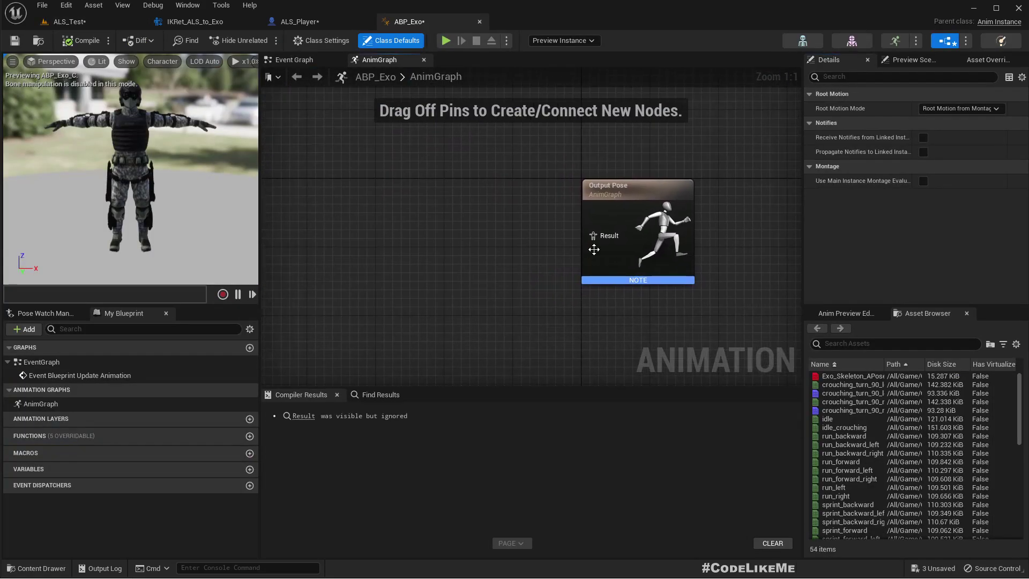
pyautogui.moveTo(491, 237); pyautogui.dragTo(461, 244)
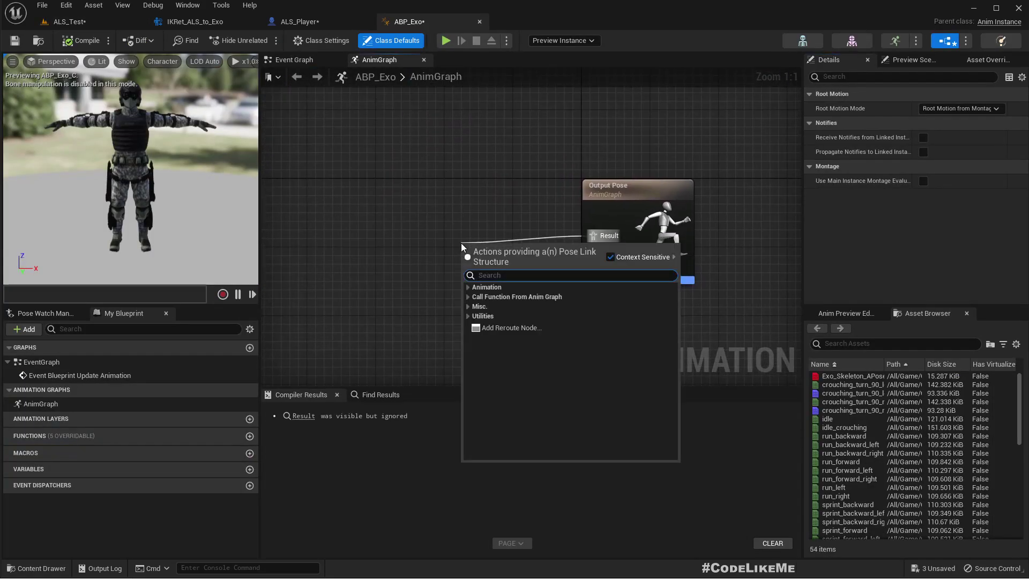
pyautogui.write('retar')
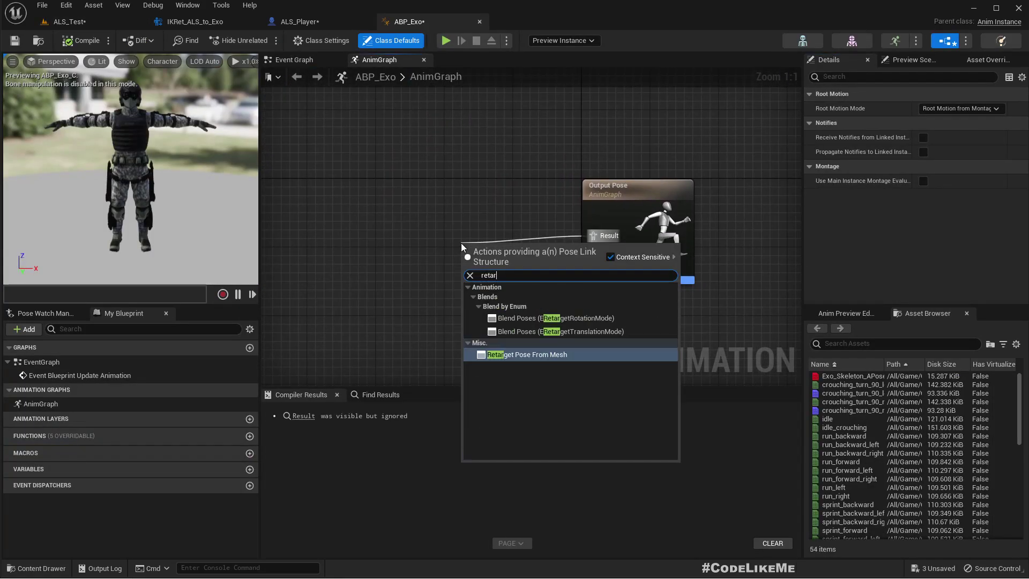
pyautogui.click(508, 355)
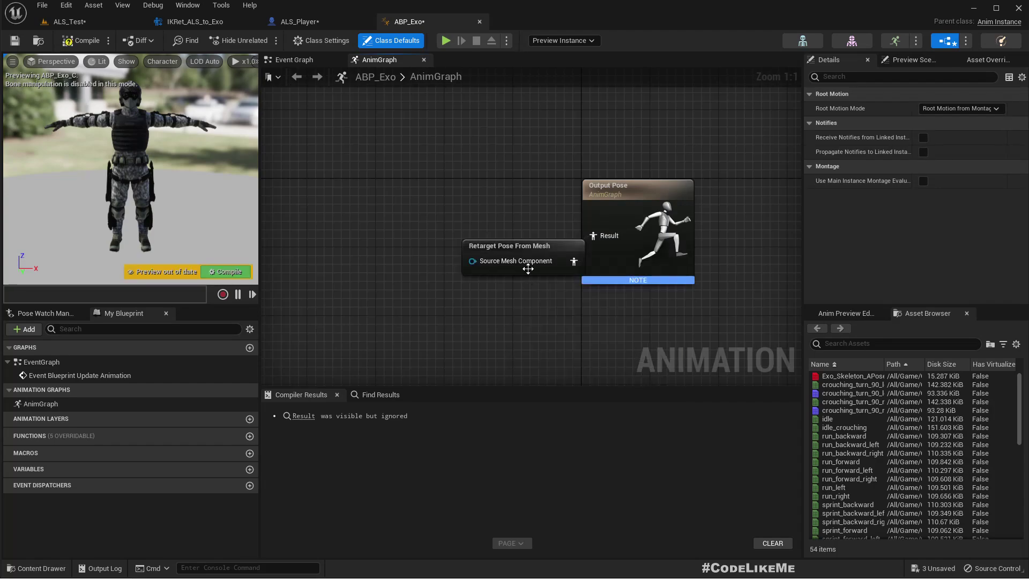
pyautogui.moveTo(524, 242); pyautogui.dragTo(394, 231)
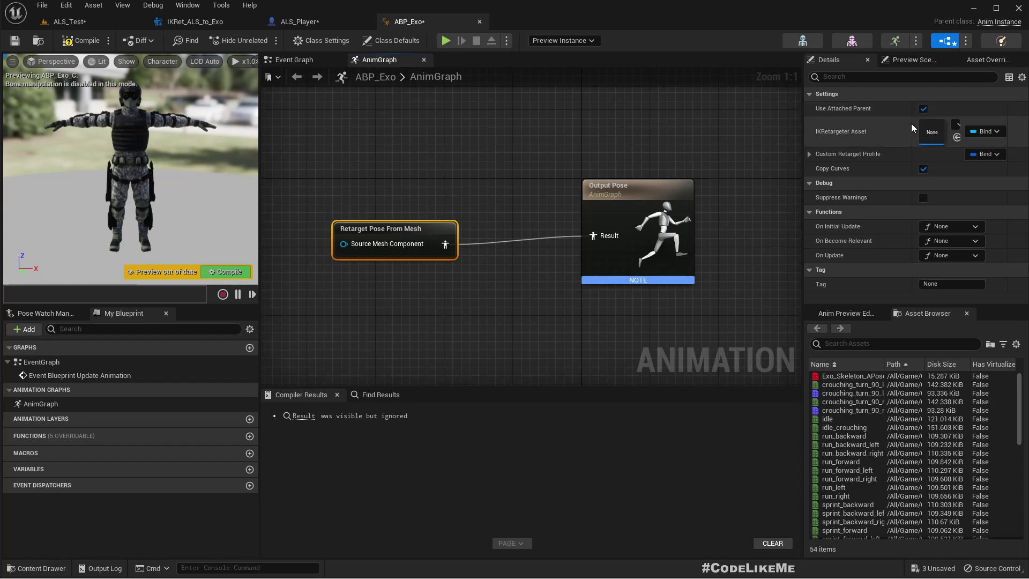
# Assign IKRet_ALS_to_Exo as the IKRetargeter Asset of the Retarget Pose From Mesh node and compile the animation blueprint
pyautogui.moveTo(910, 123); pyautogui.dragTo(880, 123)
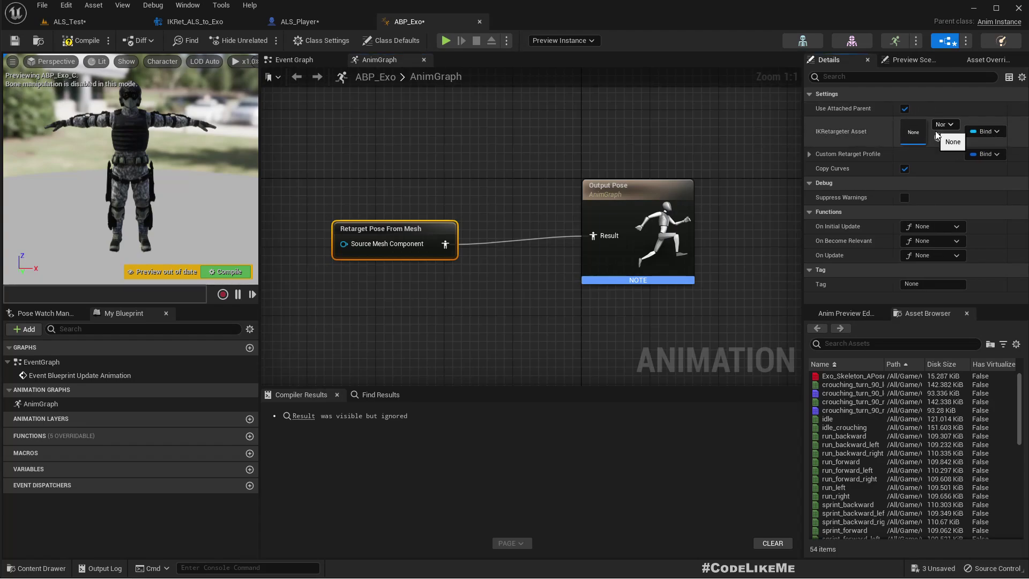
pyautogui.click(945, 125)
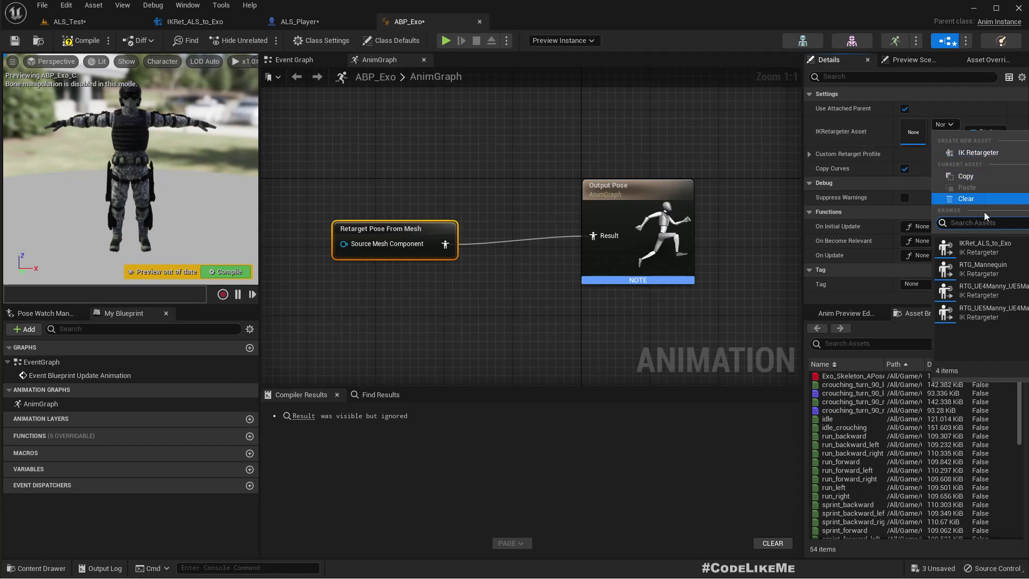
pyautogui.click(976, 254)
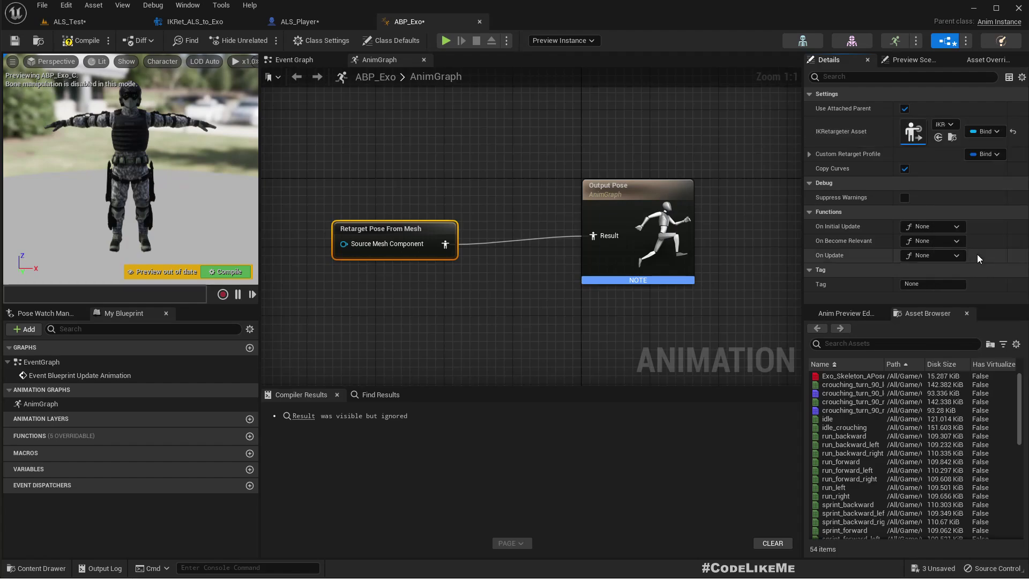
pyautogui.click(80, 40)
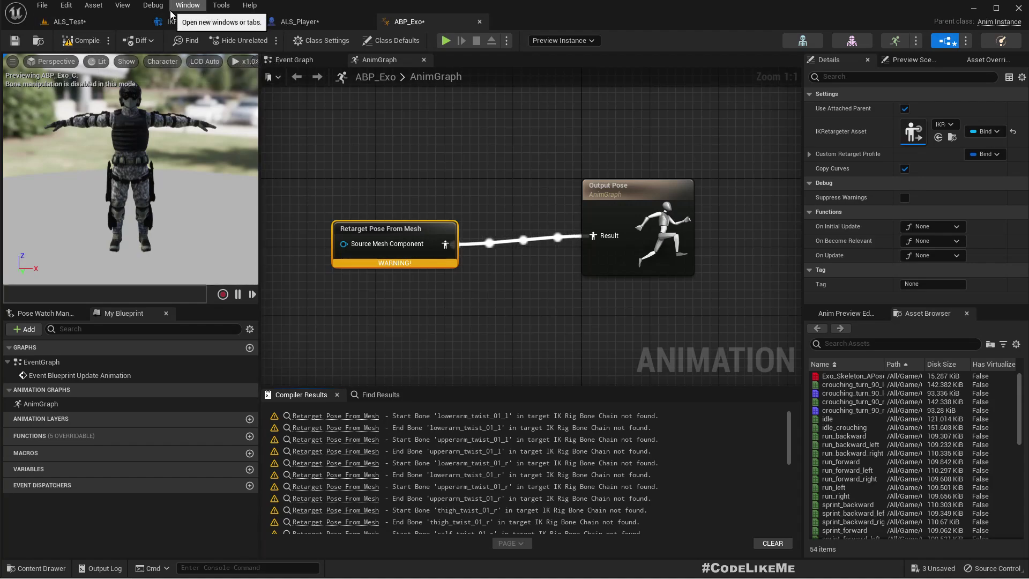
# Set the CusomMesh component's Anim Class to ABP_Exo in the ALS_Player blueprint
pyautogui.click(282, 22)
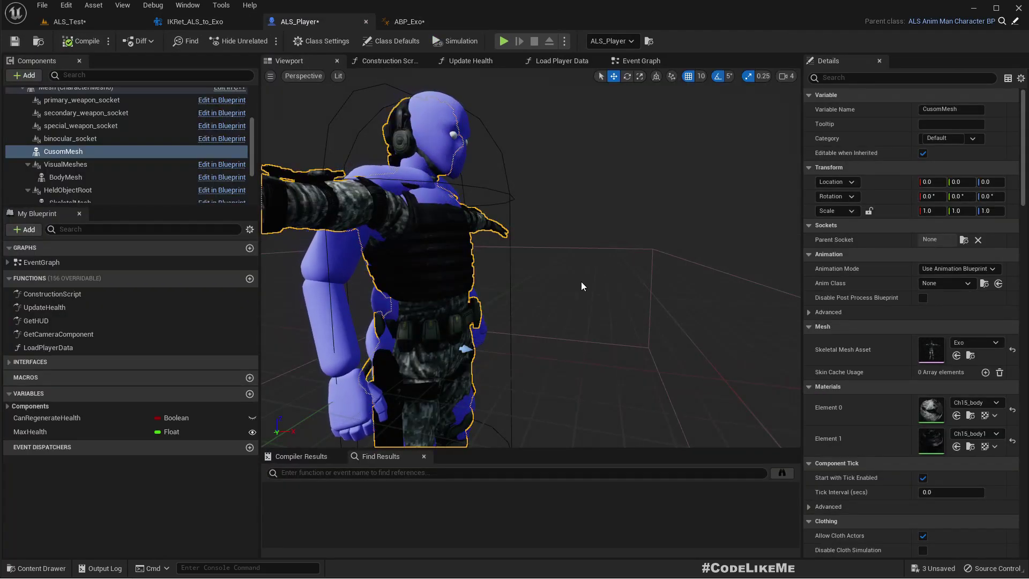
pyautogui.click(946, 284)
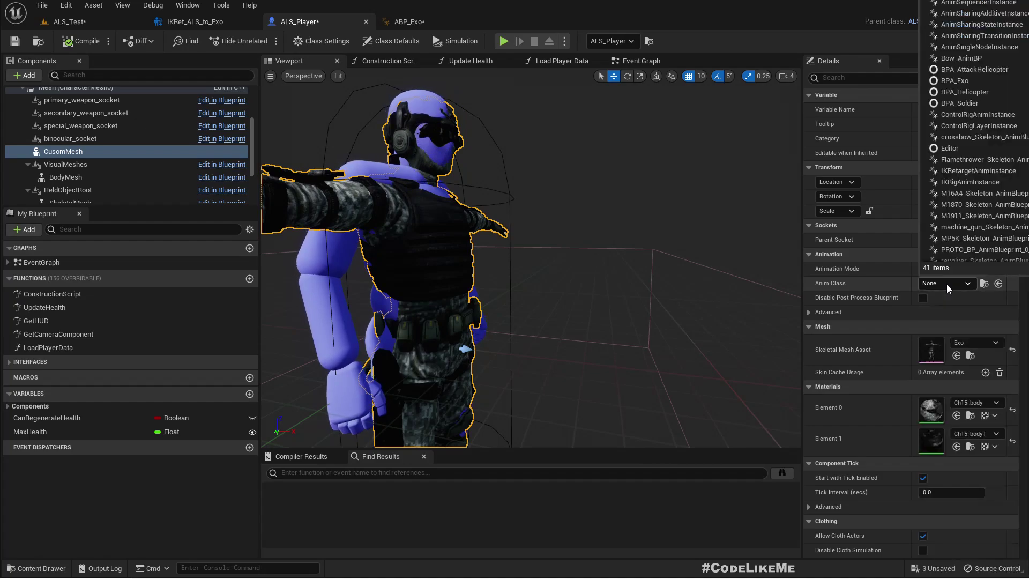
pyautogui.write('a')
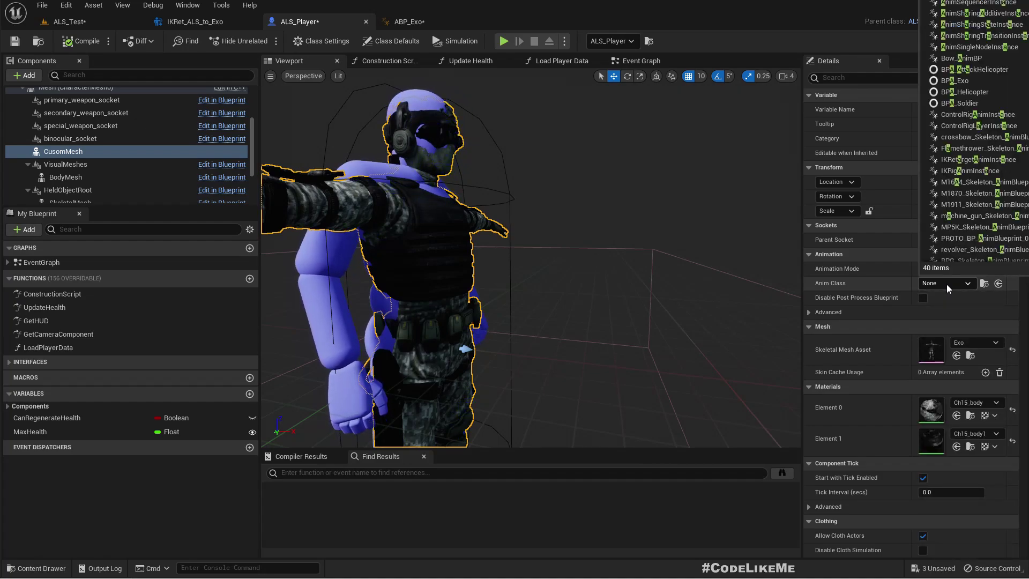
pyautogui.write('bp exo')
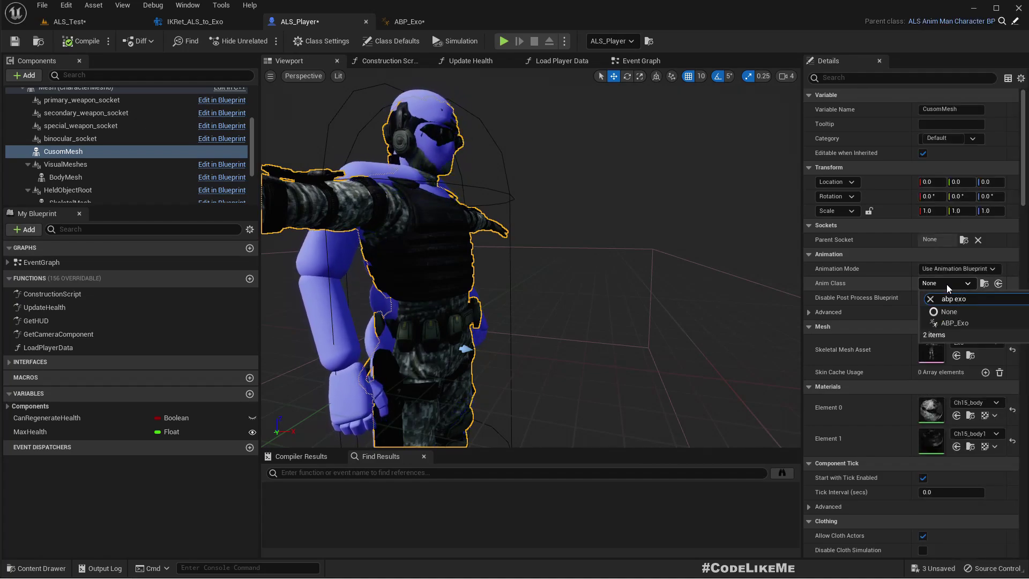
pyautogui.click(952, 323)
# Turn off Visible on ALS_Player's Mesh (CharacterMesh0) component so only the Exo mesh is shown
pyautogui.moveTo(650, 262); pyautogui.dragTo(627, 262, button='right')
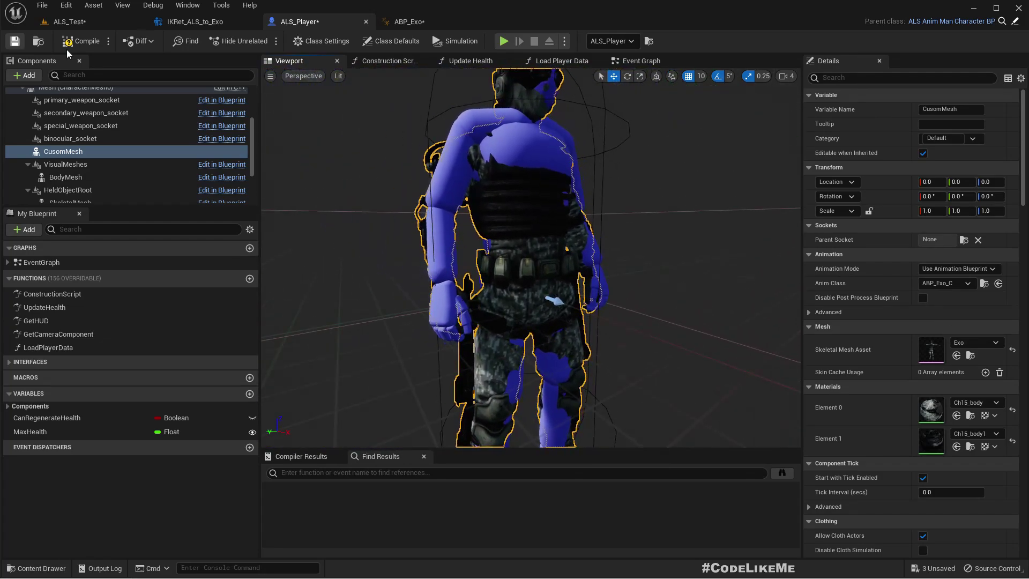
pyautogui.click(530, 147)
pyautogui.click(847, 78)
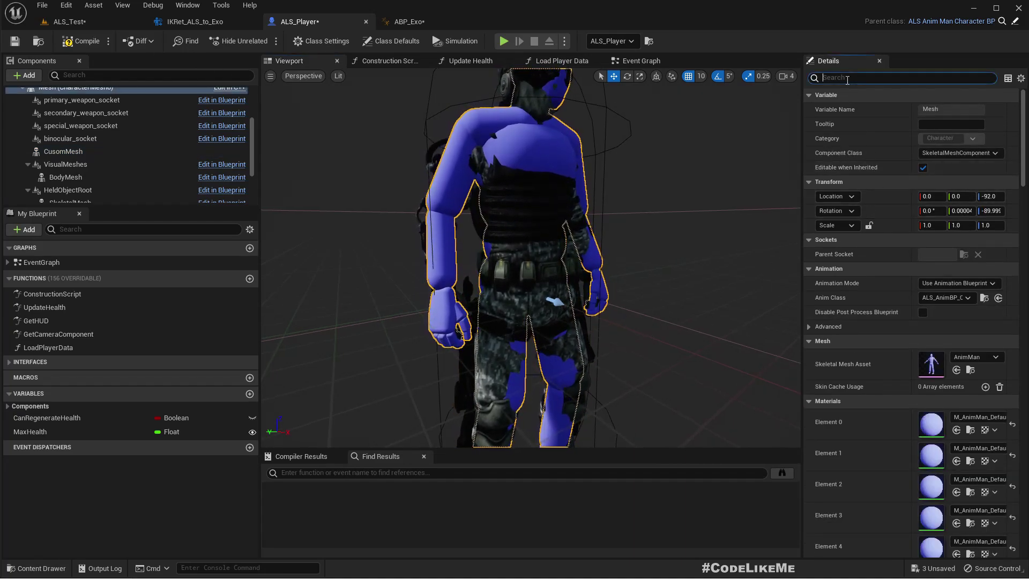
pyautogui.write('vis8i')
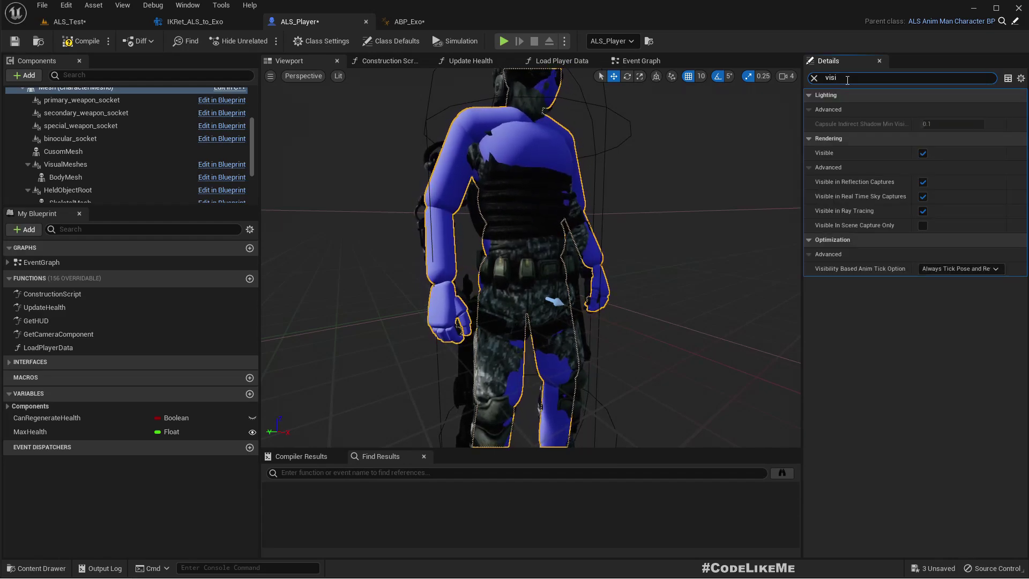
pyautogui.click(923, 153)
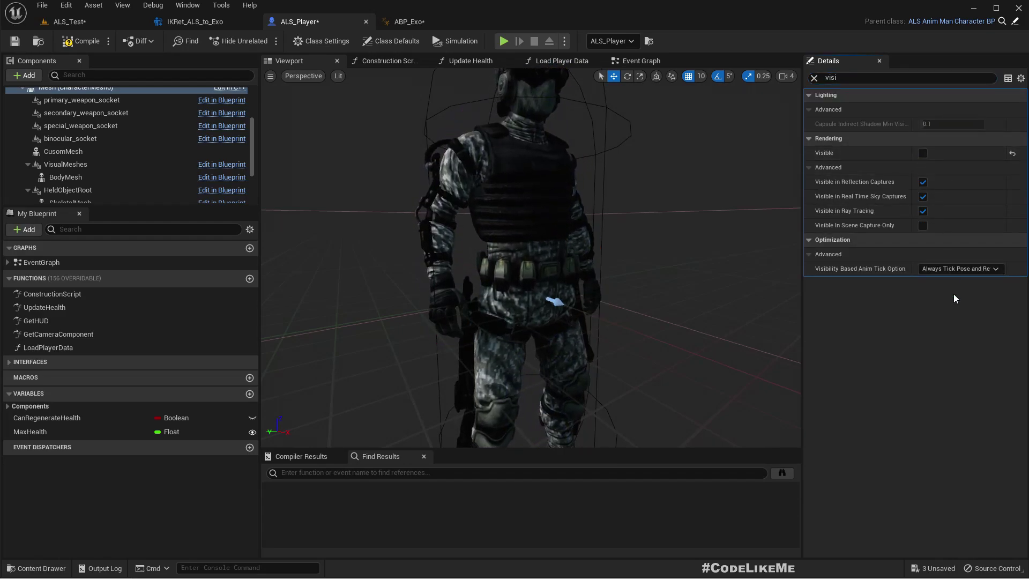
# Play the ALS_Test level full screen and check the Exo character's running, jumping and wall-climbing animations
pyautogui.click(69, 21)
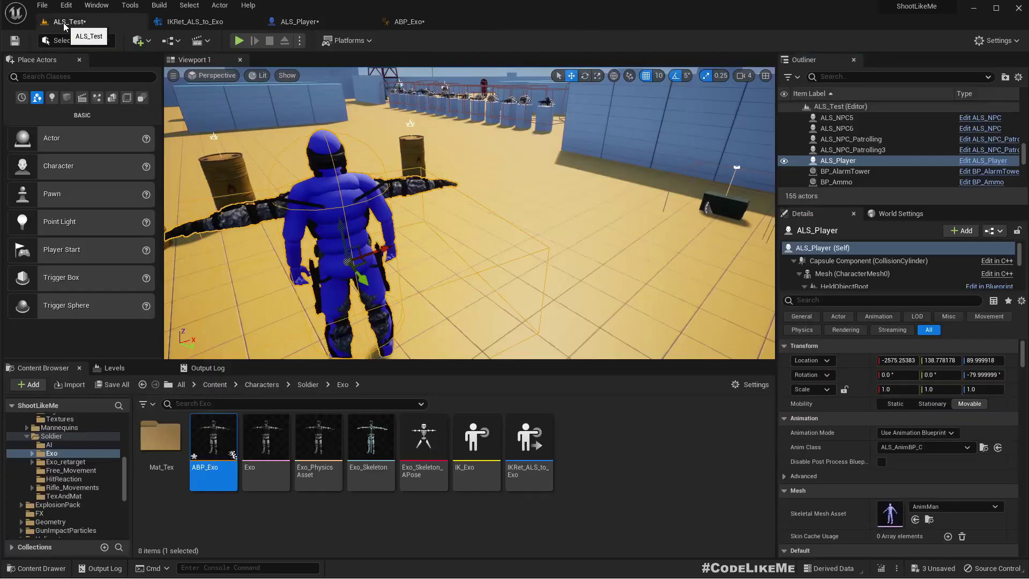
pyautogui.press('F11')
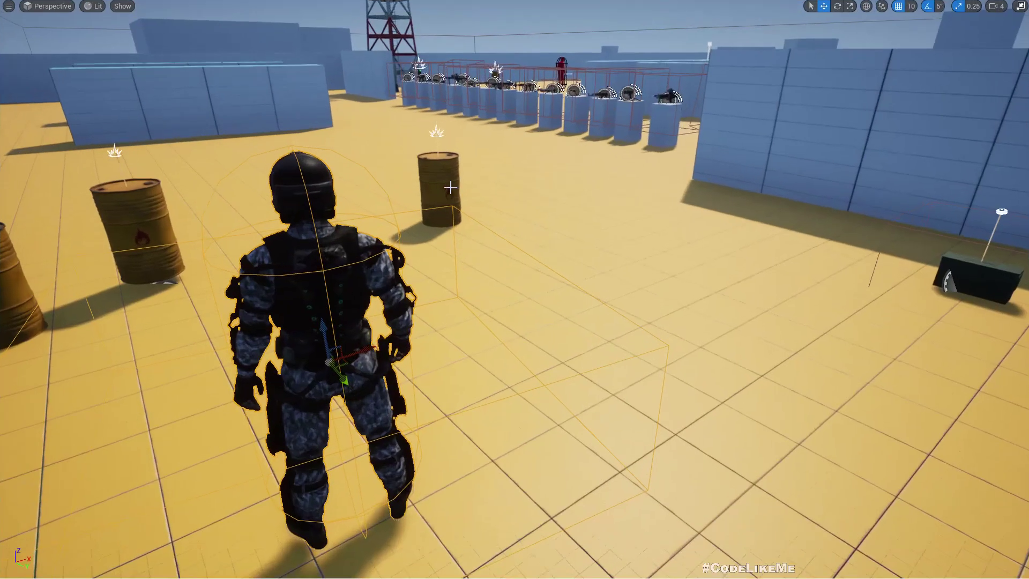
pyautogui.hotkey('alt', 'p')
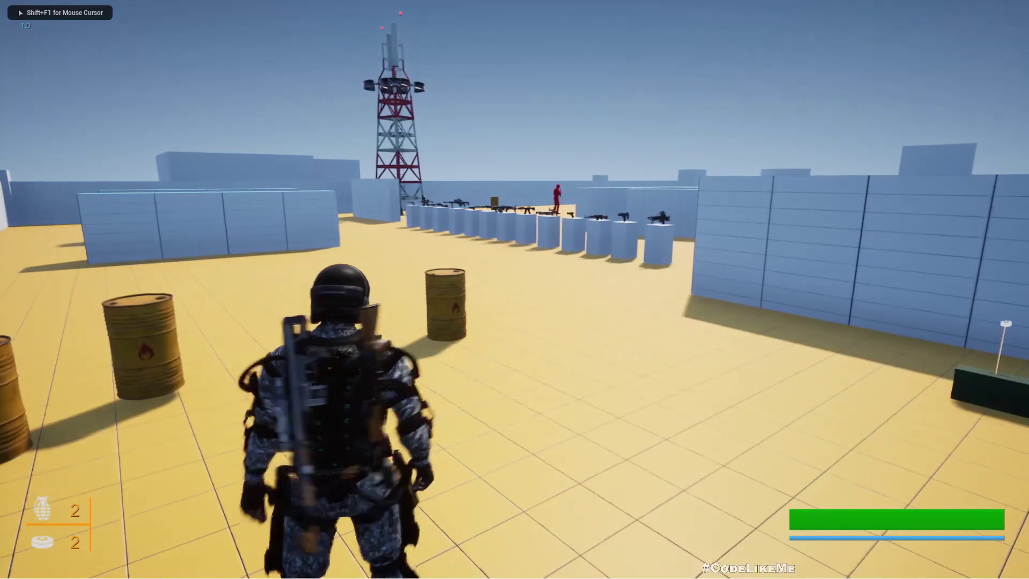
pyautogui.press('w')
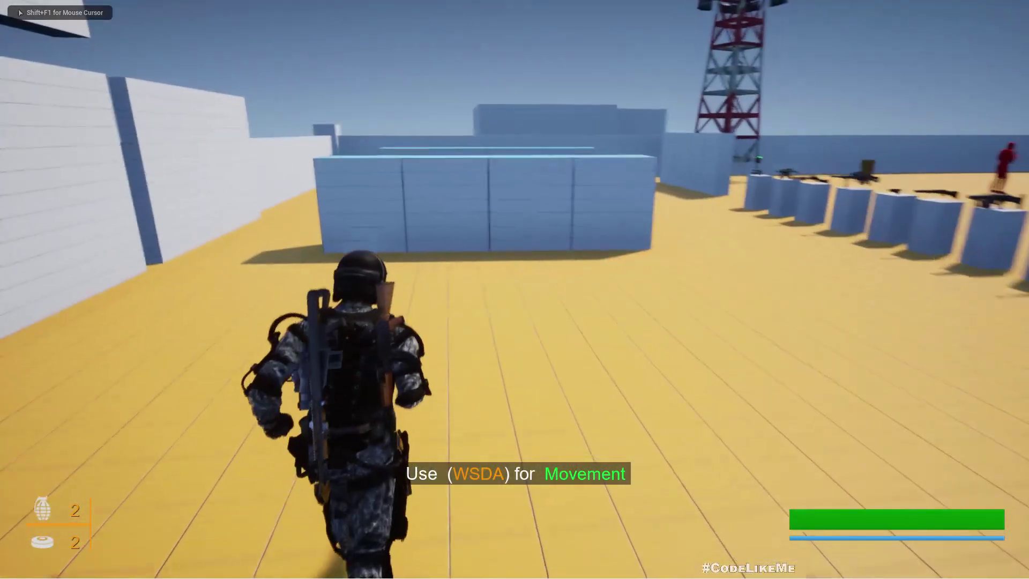
pyautogui.press('space')
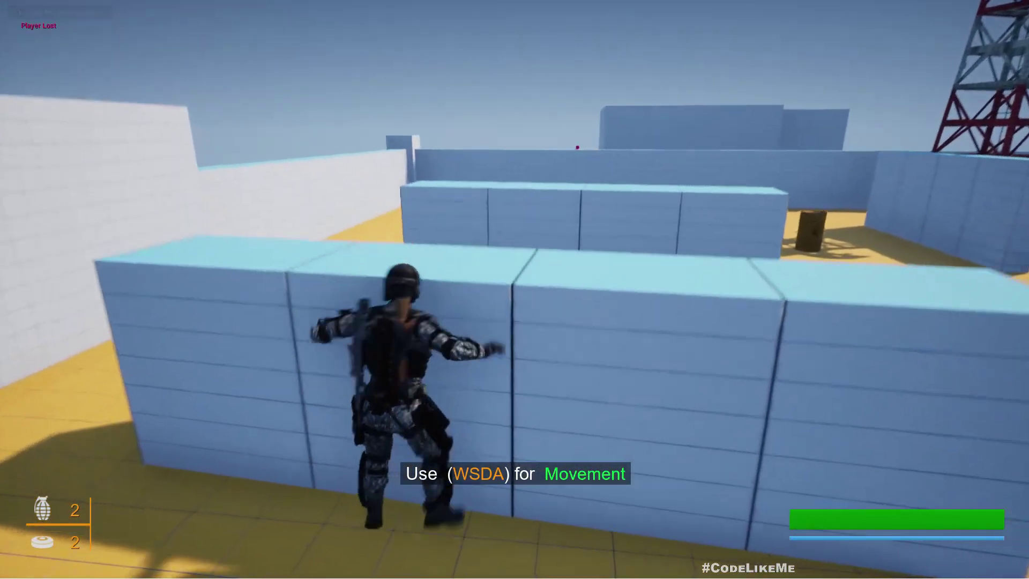
pyautogui.press('space')
pyautogui.press('w')
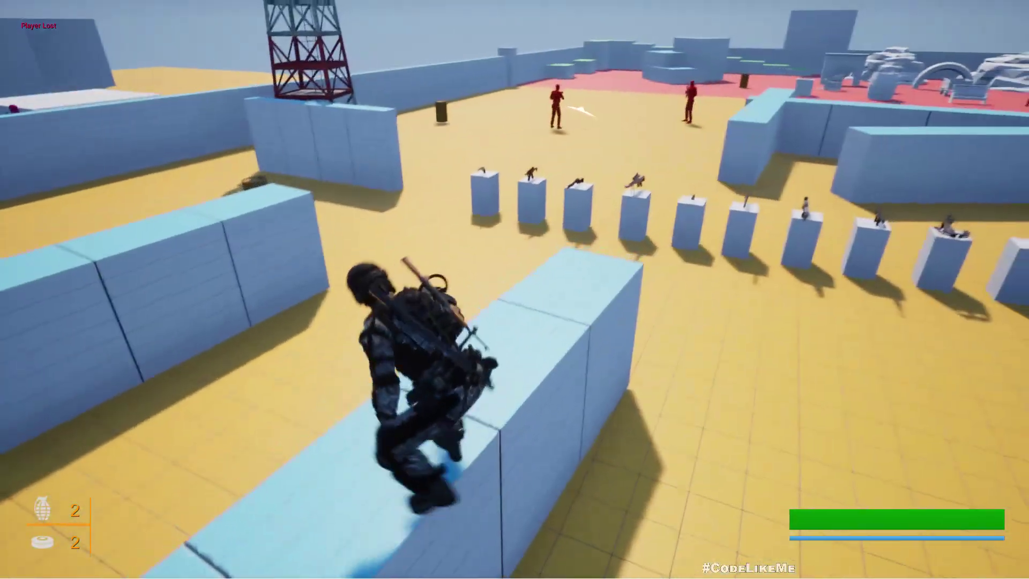
# Equip the rifle in the play session, aim and fire it to check the weapon animations on the Exo character
pyautogui.press('1')
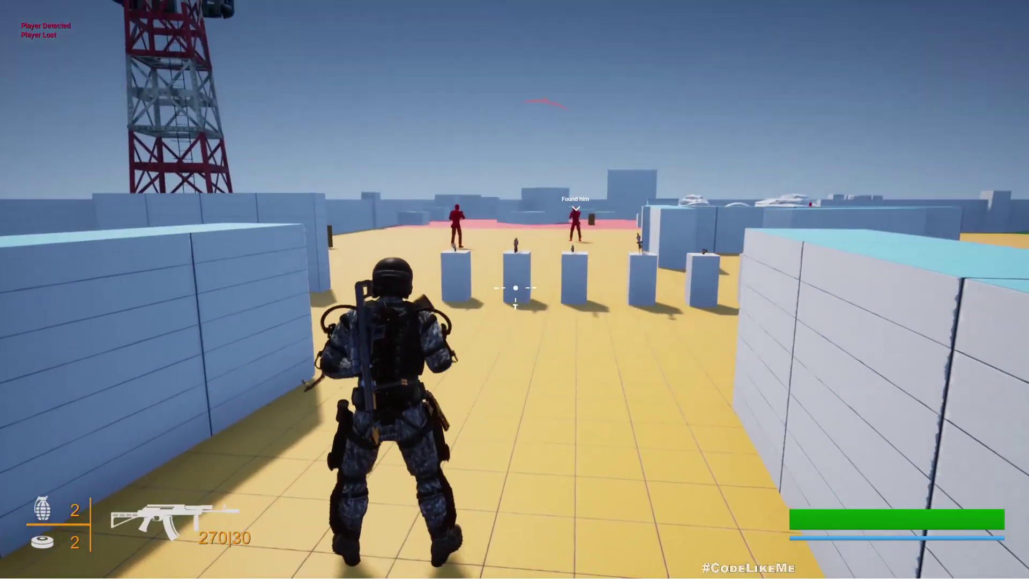
pyautogui.press('w')
pyautogui.rightClick(515, 288)
pyautogui.click(516, 288)
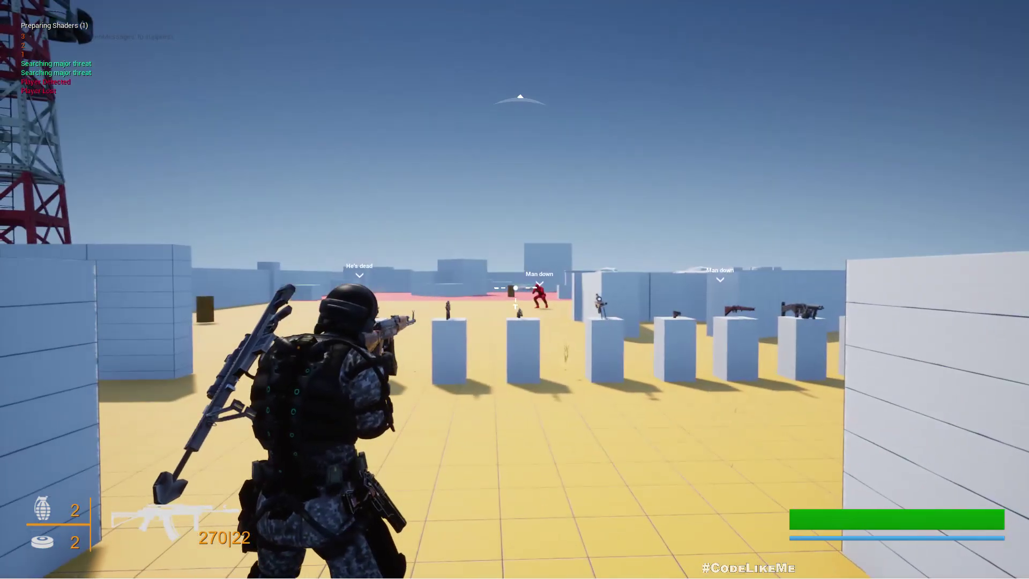
pyautogui.click(514, 288)
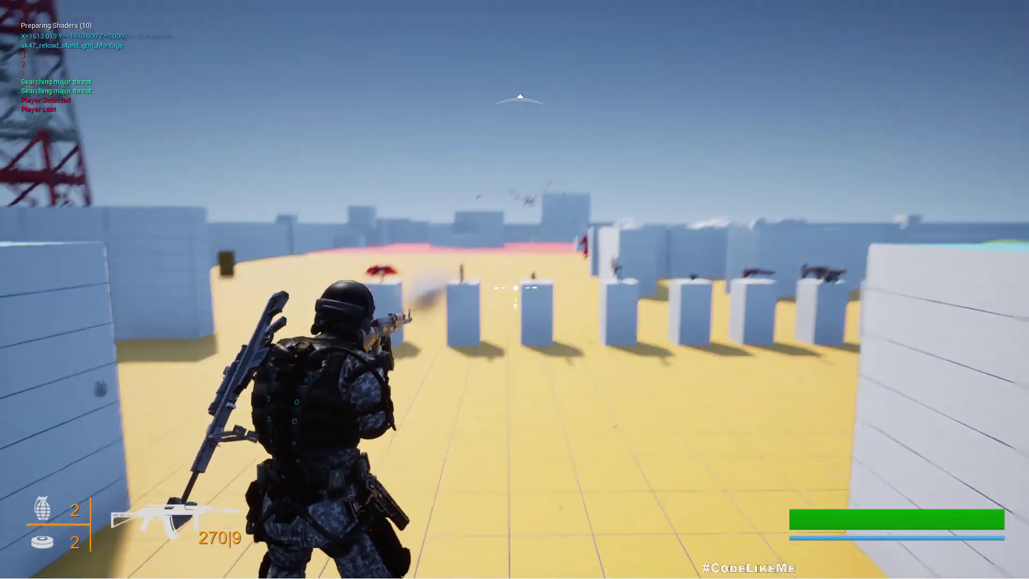
pyautogui.click(514, 288)
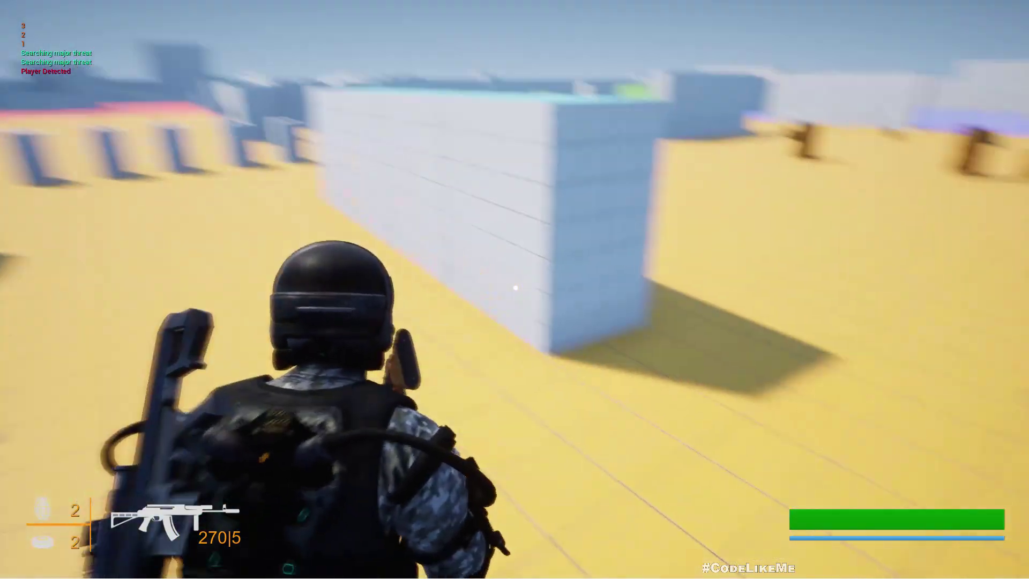
# Sprint and run the armed character past the weapon pedestals to check its movement animations
pyautogui.hotkey('shift', 'w')
pyautogui.press('w')
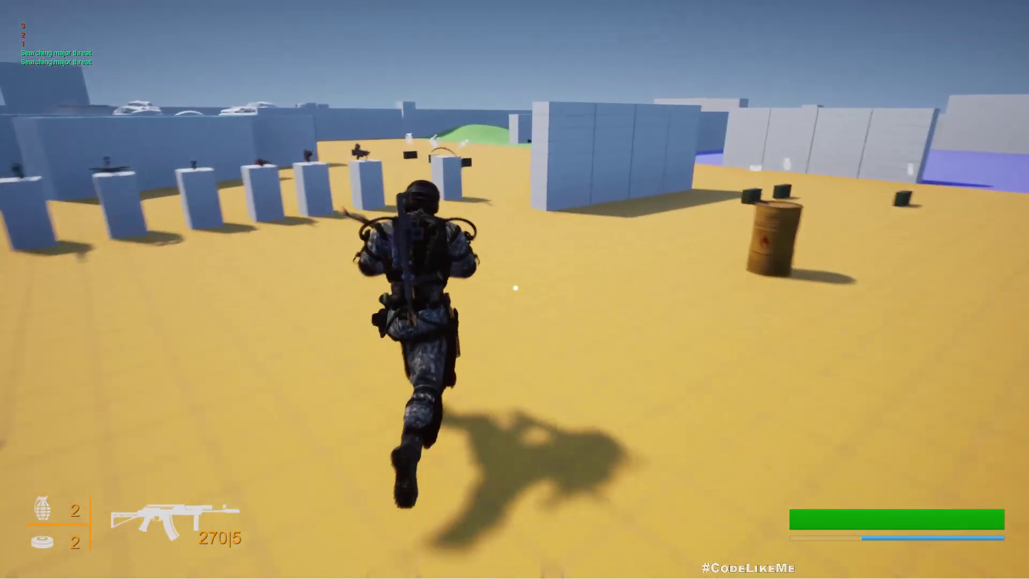
pyautogui.press('w')
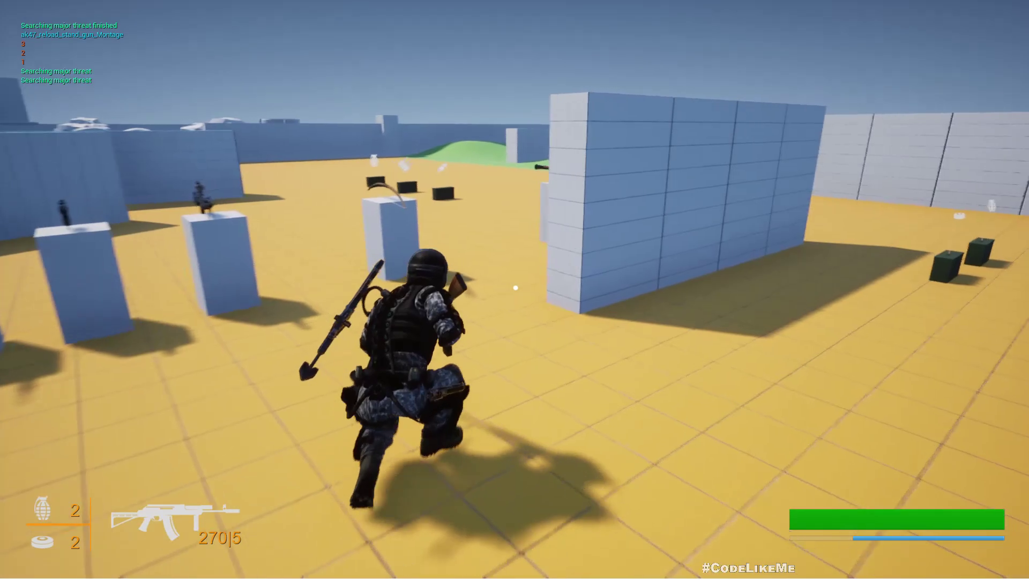
pyautogui.press('w')
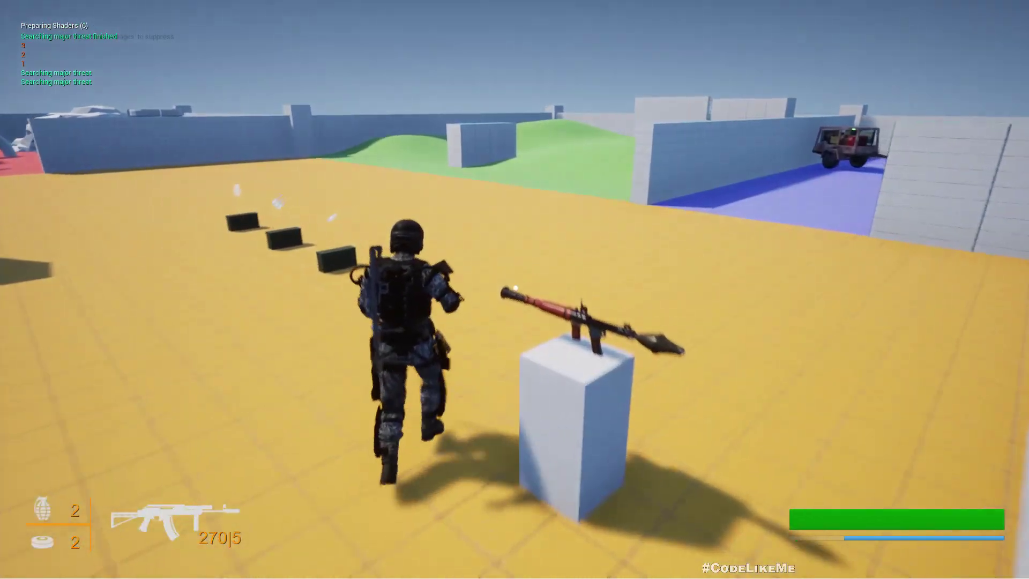
pyautogui.press('w')
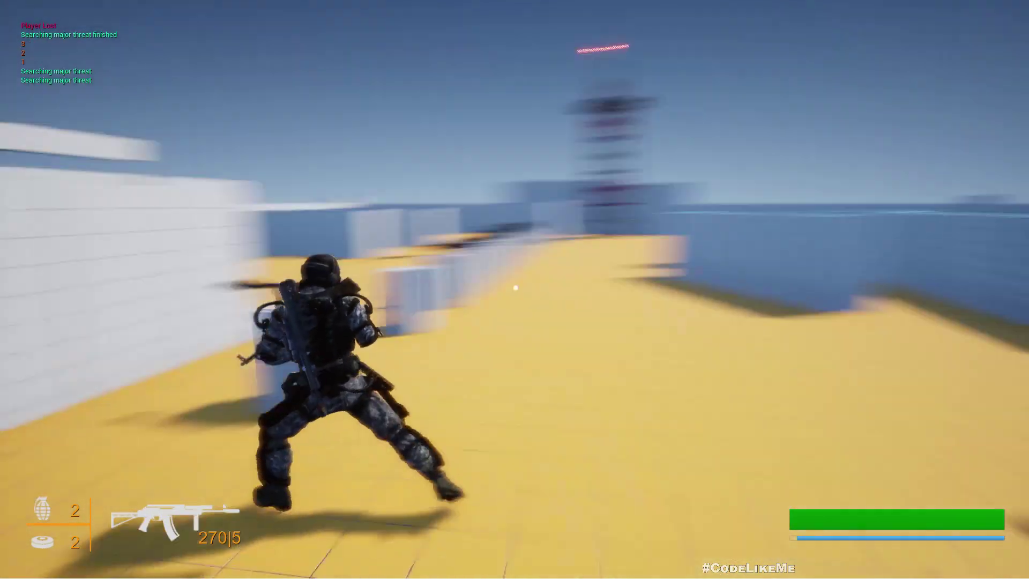
# Run the armed Exo character through the level, aim the rifle and fire past the weapon pedestals to check the animations
pyautogui.press('w')
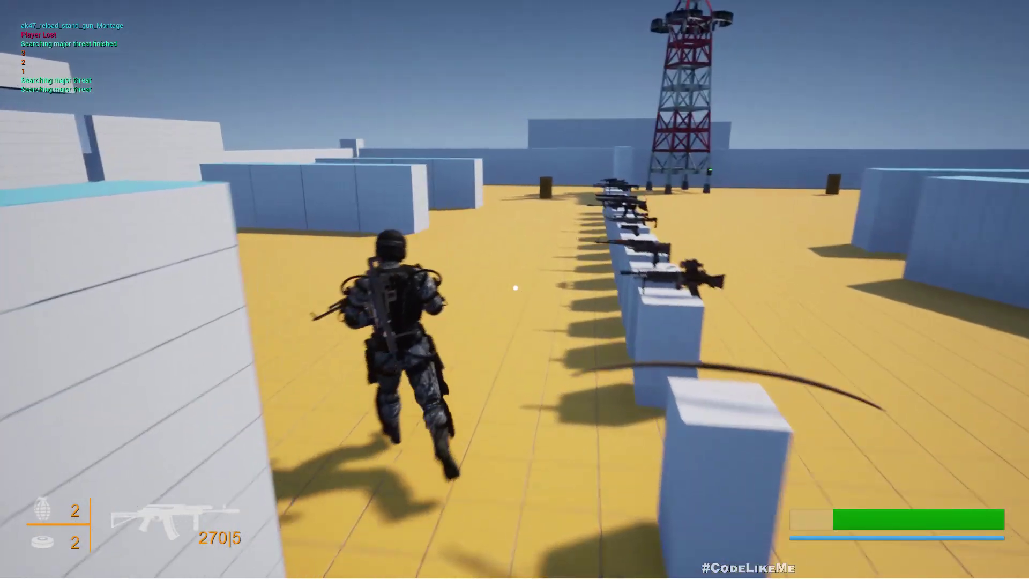
pyautogui.press('w')
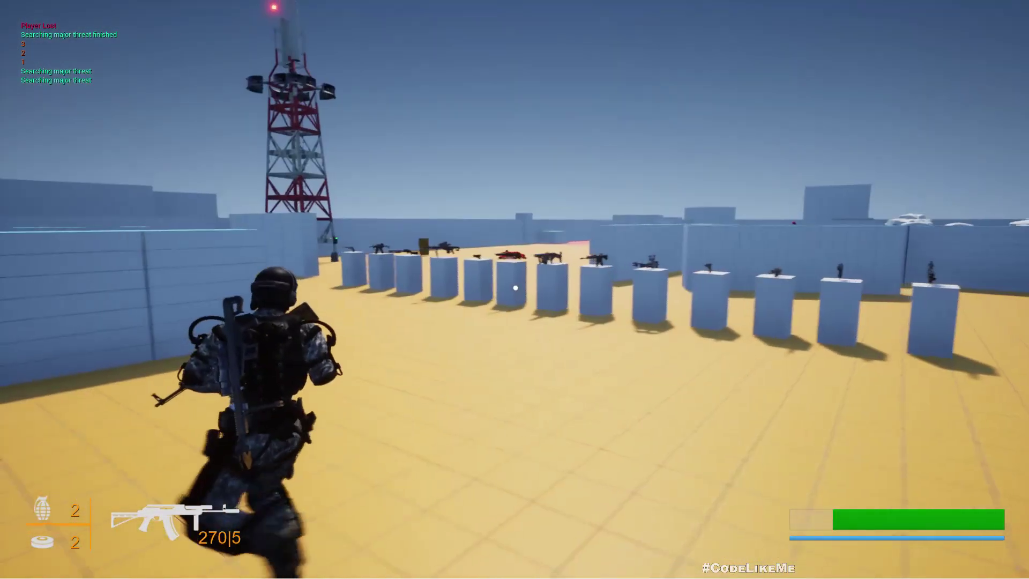
pyautogui.rightClick(515, 289)
pyautogui.click(516, 288)
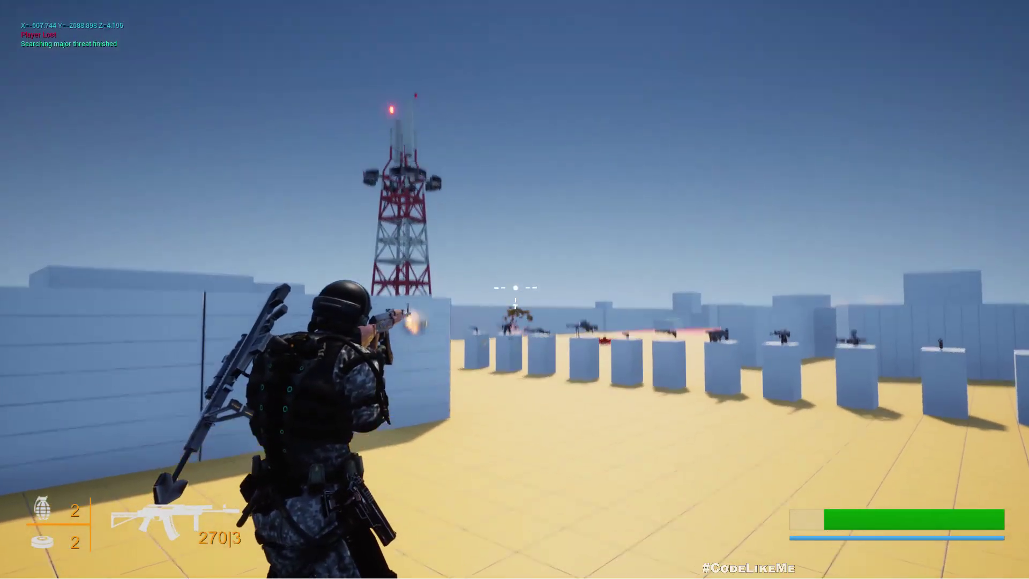
pyautogui.click(516, 288)
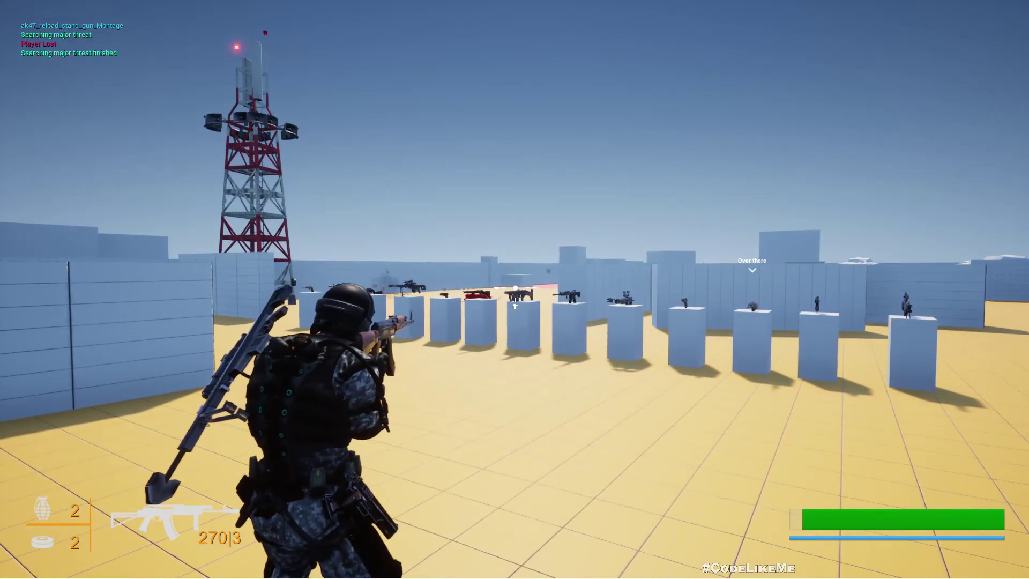
# Check the Exo character's sideways movement while aiming and firing the rifle, and end the play session
pyautogui.press('a')
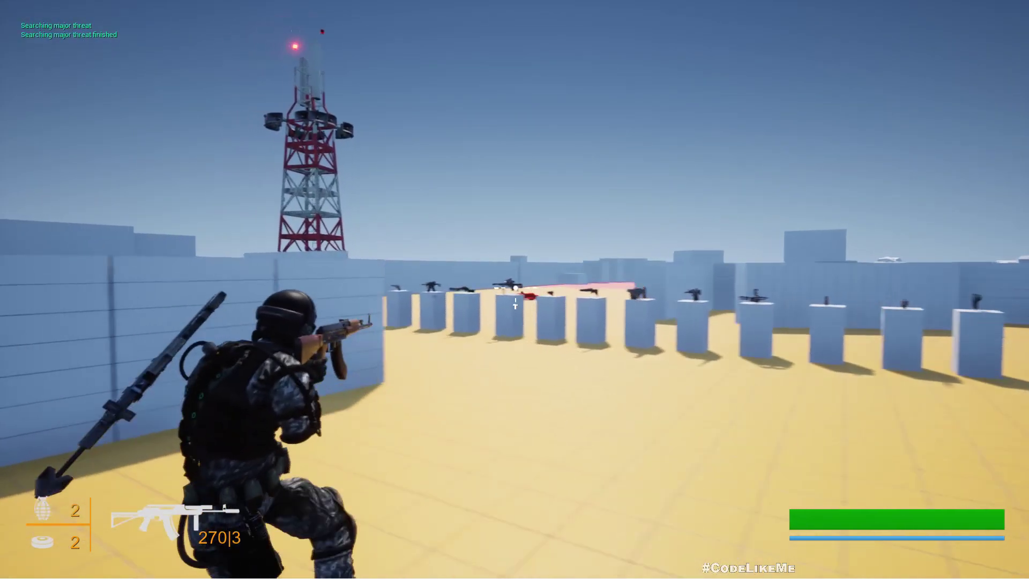
pyautogui.press('c')
pyautogui.press('a')
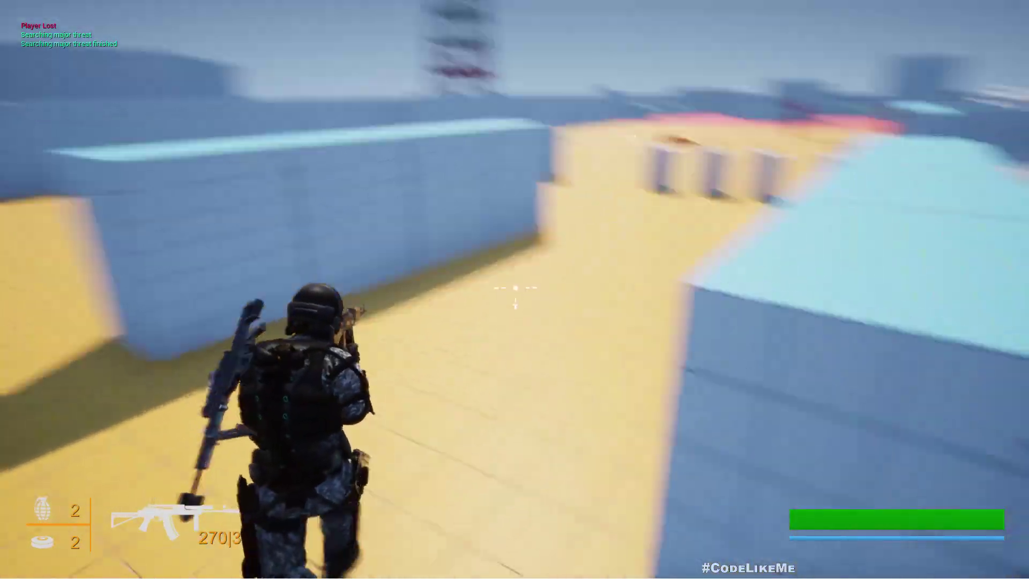
pyautogui.press('a')
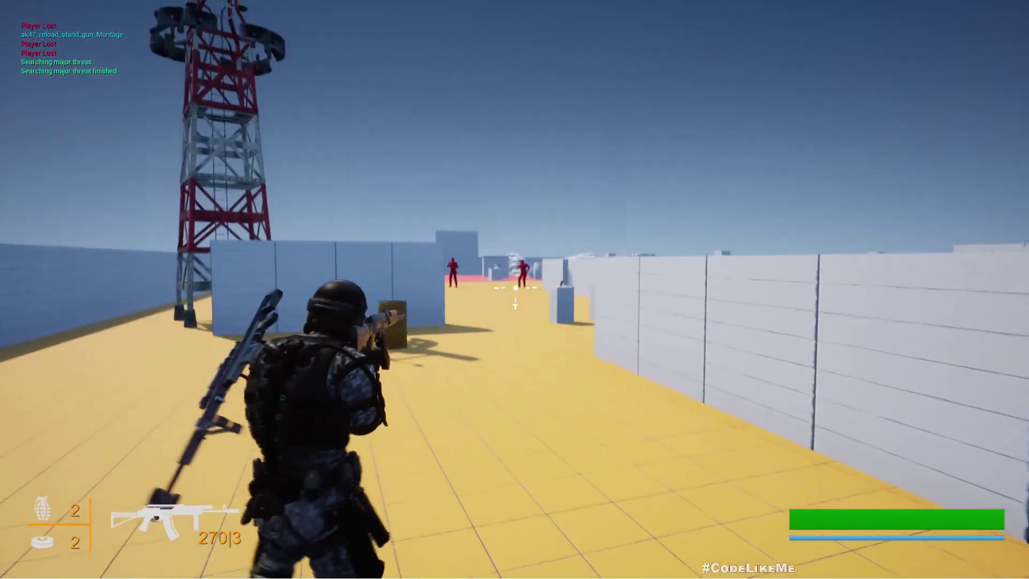
pyautogui.click(515, 288)
pyautogui.press('d')
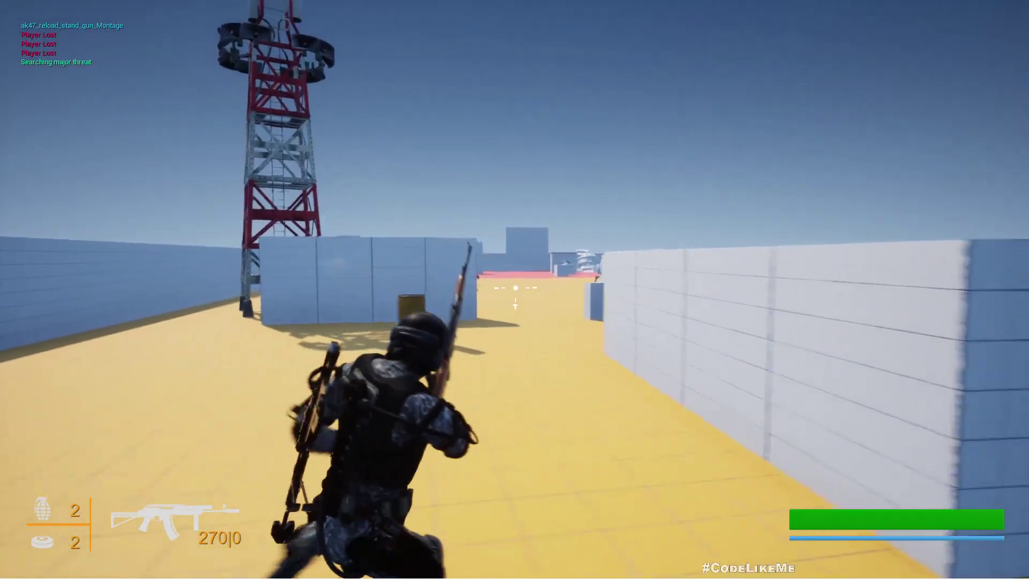
pyautogui.press('a')
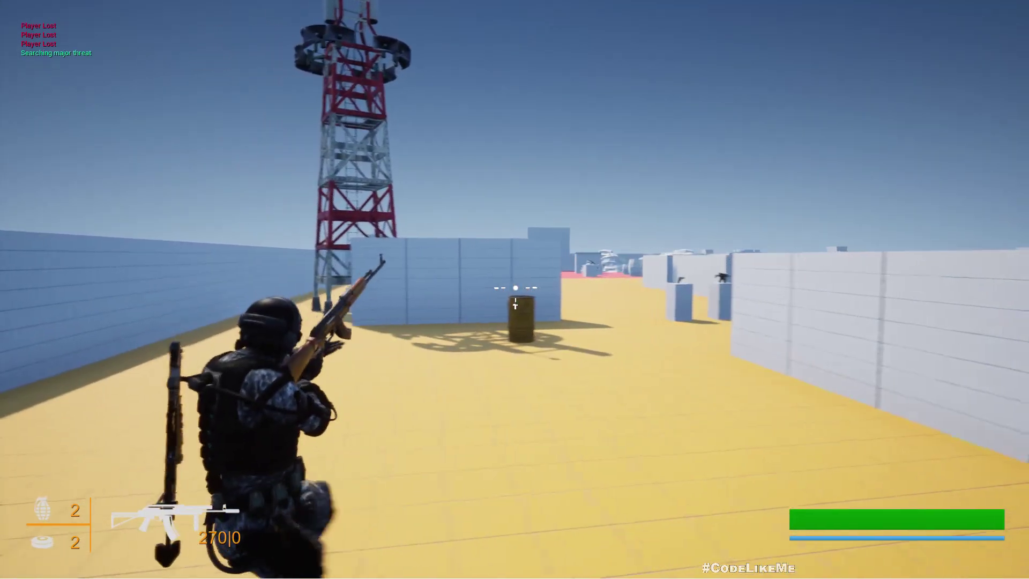
pyautogui.press('Escape')
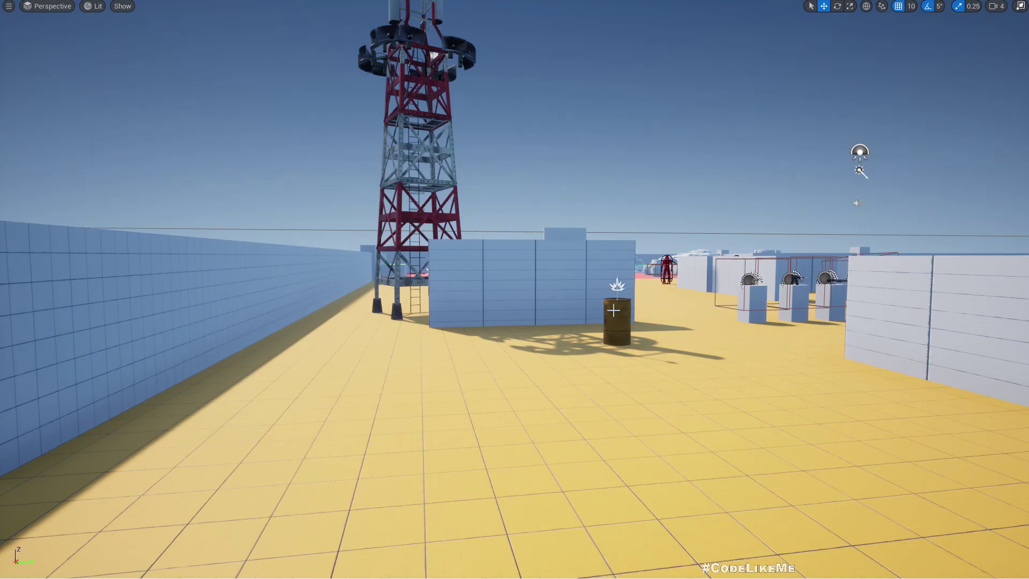
# Switch to the CodeLikeMe Patreon page in the browser and look through its latest Unreal Engine 5 posts
pyautogui.hotkey('alt', 'Tab')
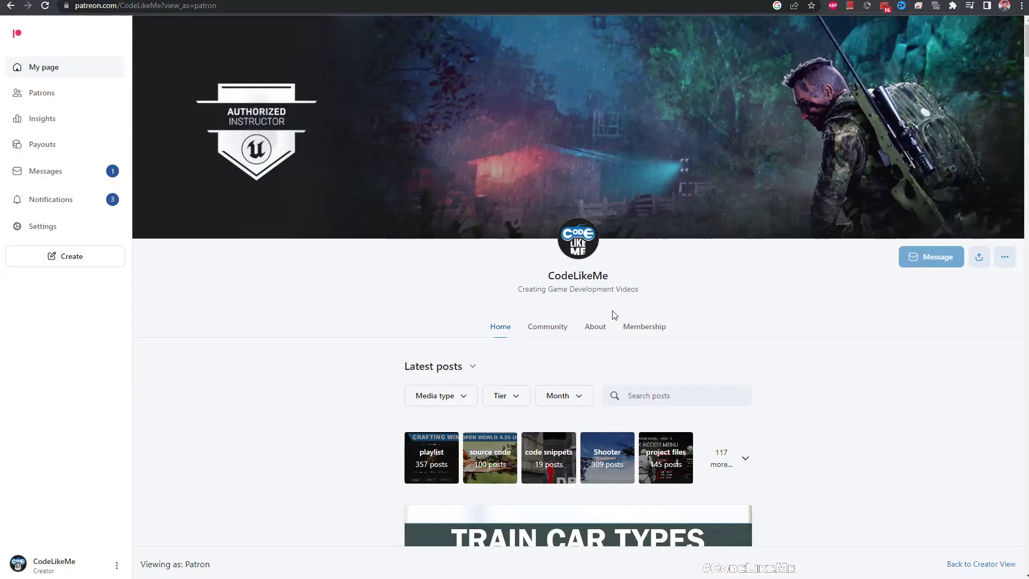
pyautogui.scroll(-10, 532, 247)
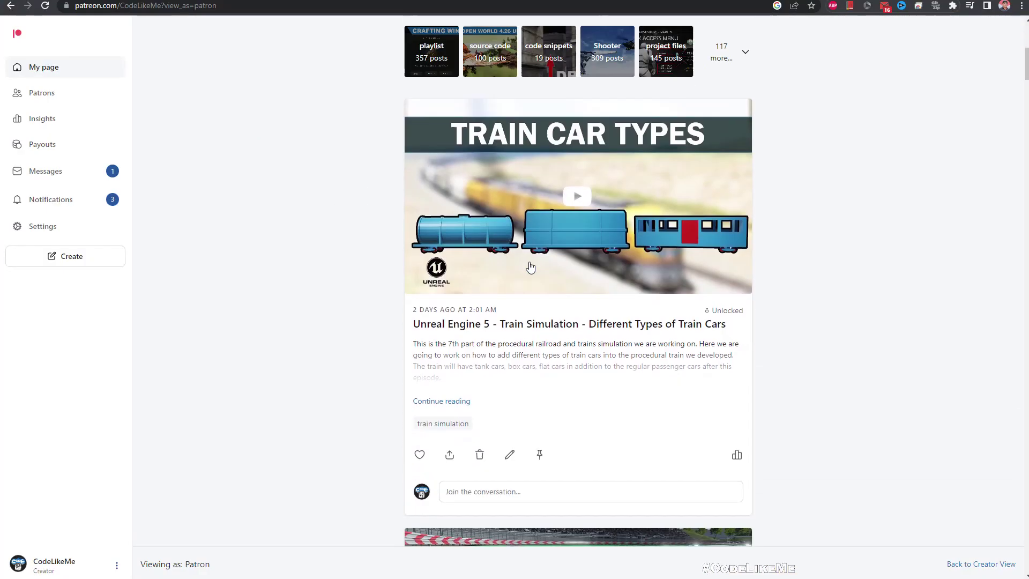
pyautogui.scroll(-14, 530, 266)
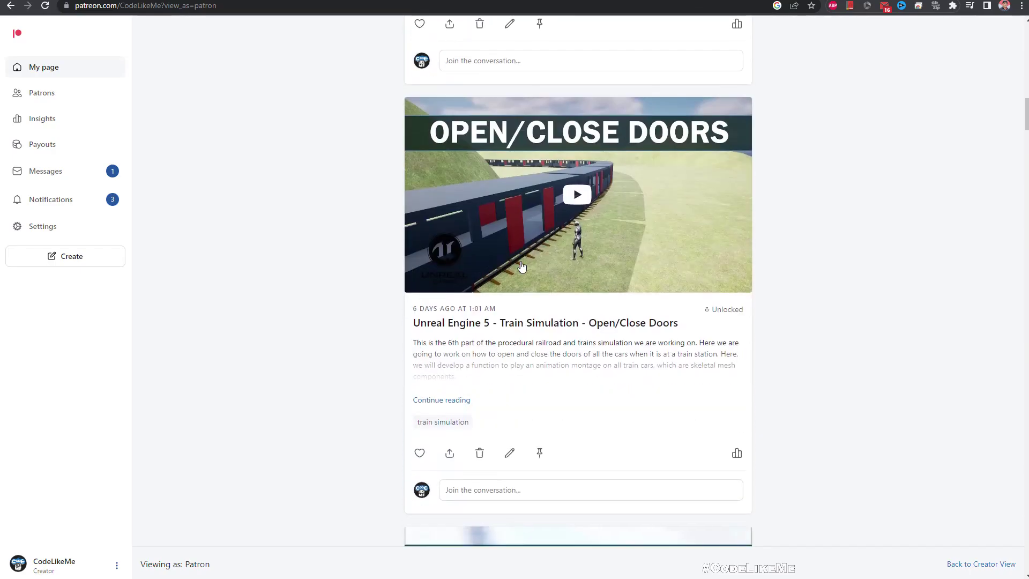
pyautogui.scroll(-10, 518, 272)
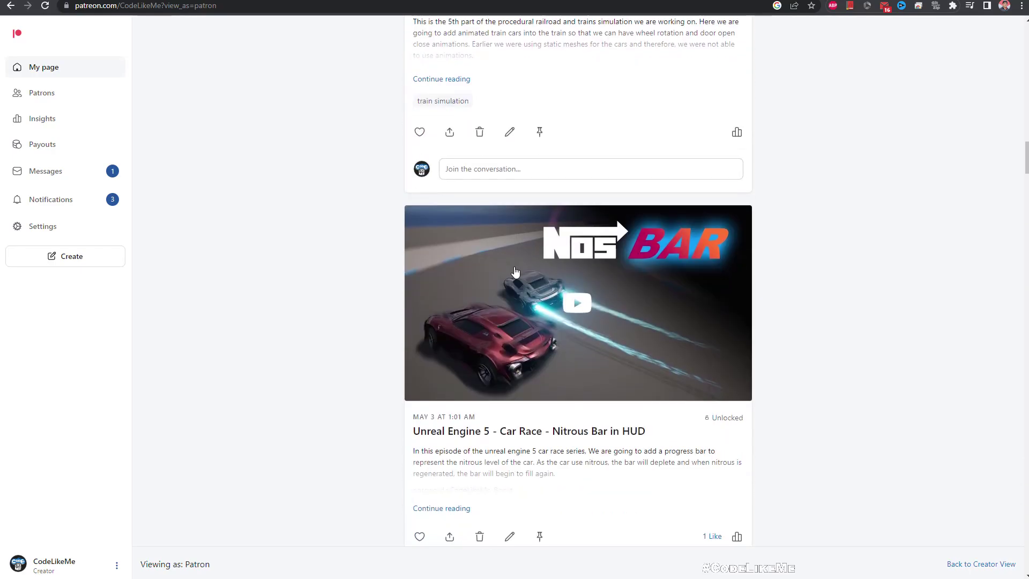
pyautogui.scroll(-15, 514, 271)
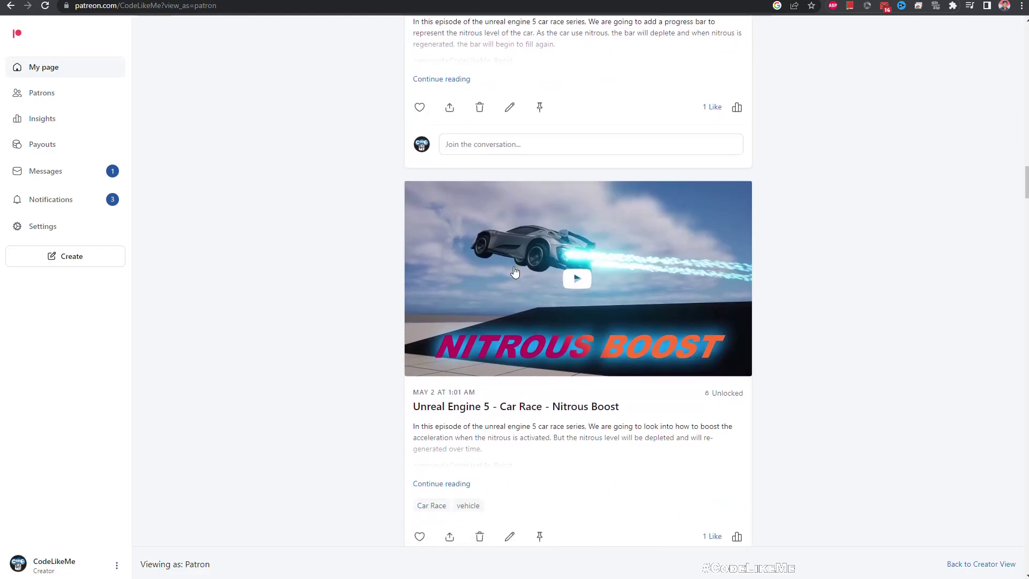
pyautogui.scroll(-18, 508, 269)
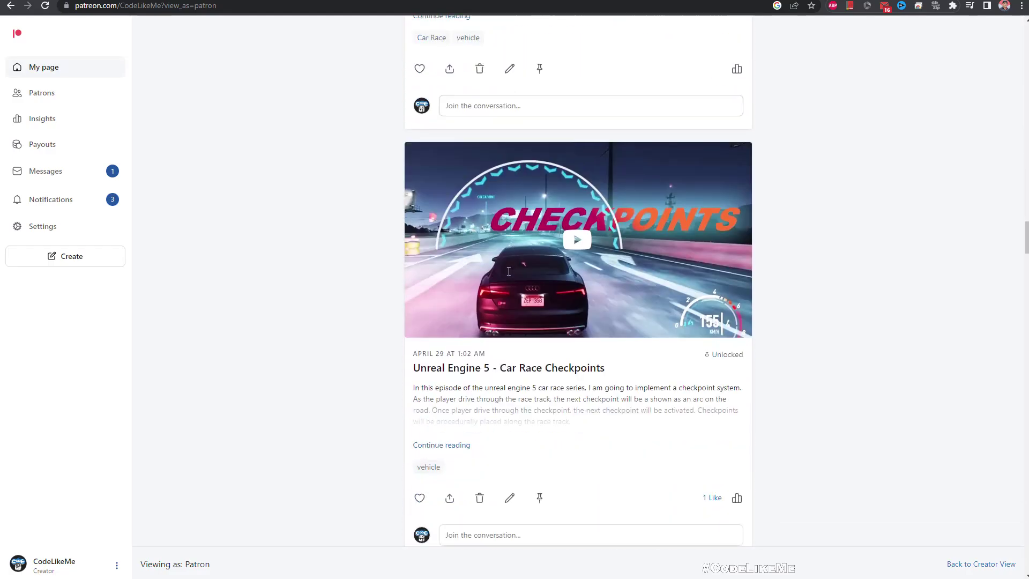
pyautogui.scroll(-15, 507, 276)
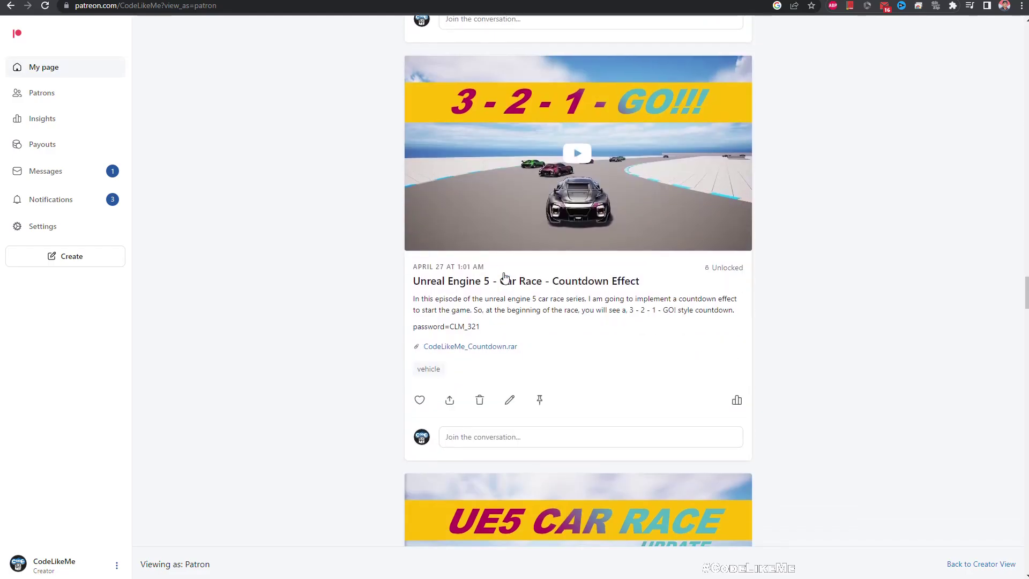
pyautogui.scroll(-15, 501, 277)
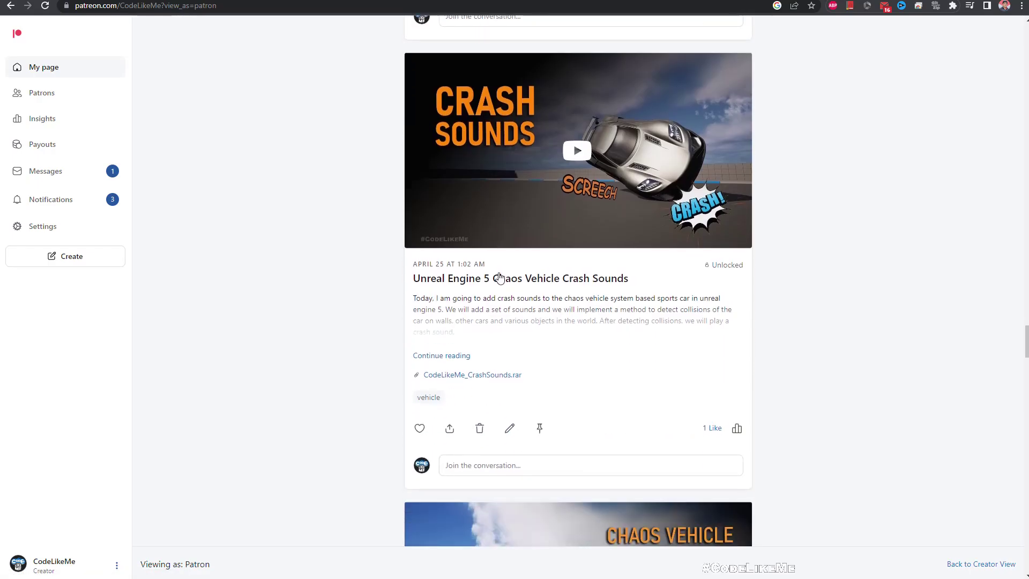
pyautogui.scroll(-15, 497, 278)
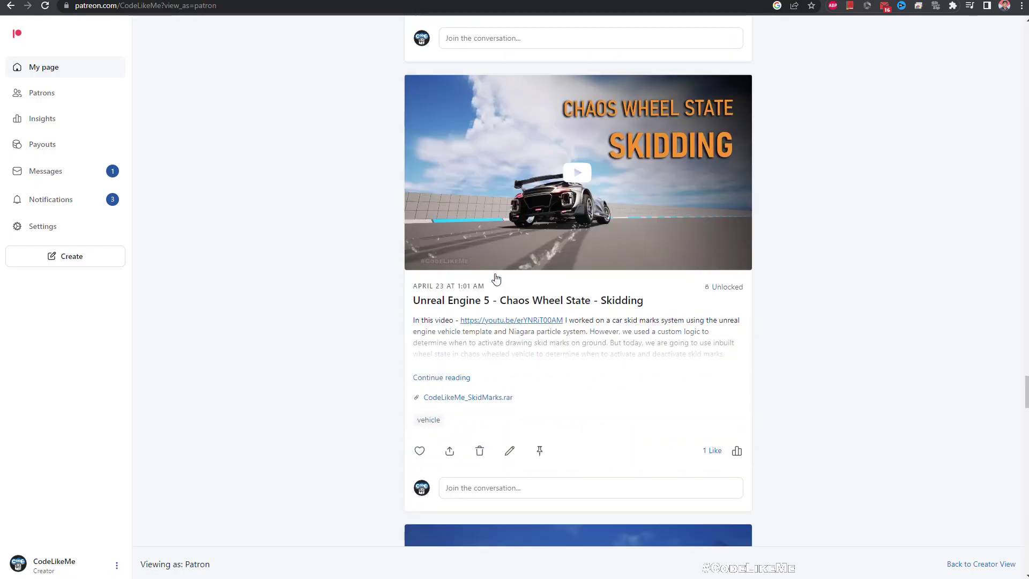